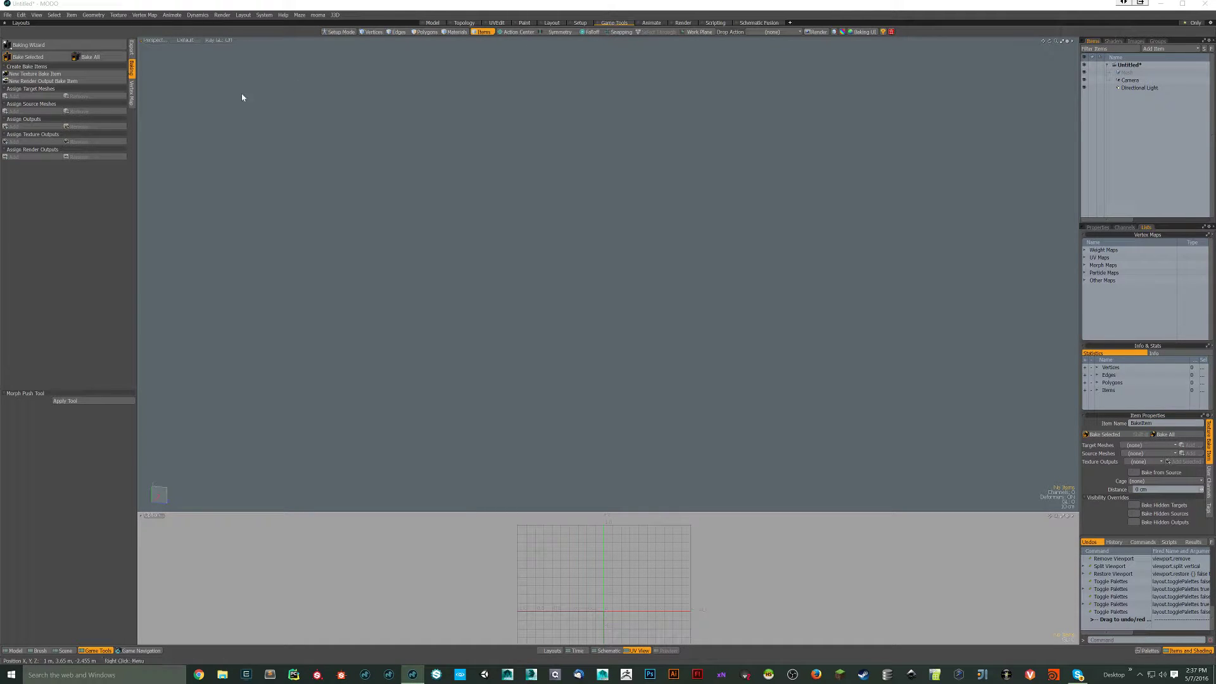
Step: Create a new texture bake item and delete the older BakeItem from the shader tree
left_click(37, 74)
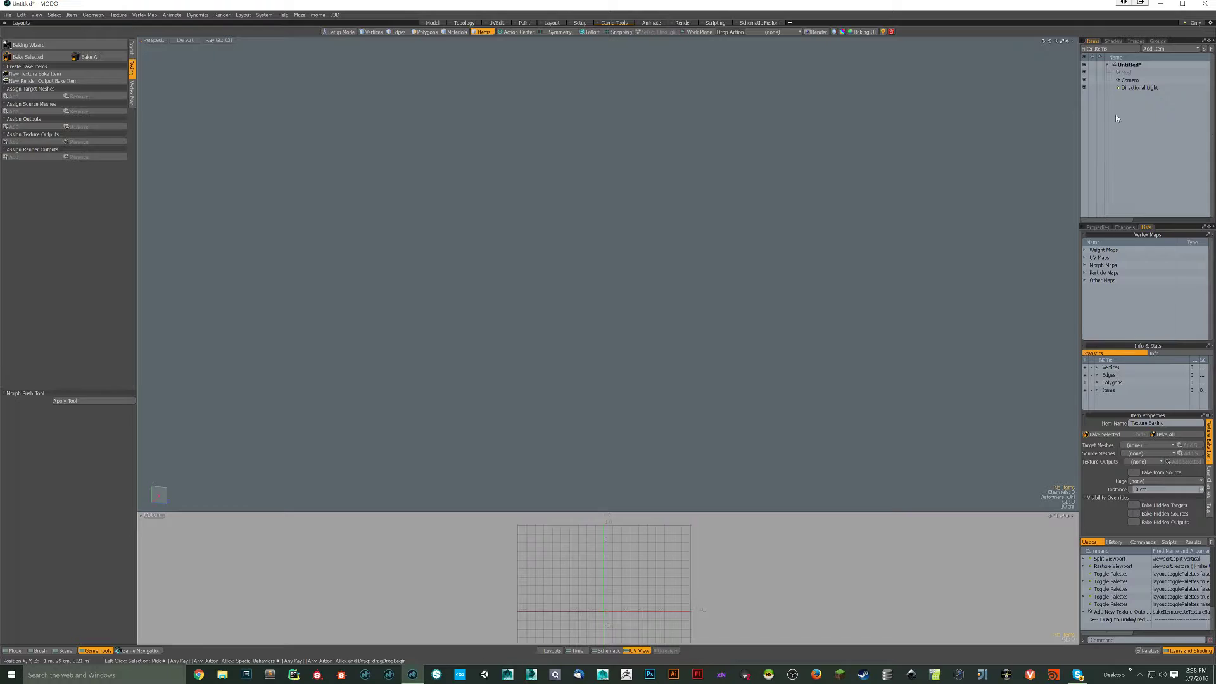
left_click(1113, 41)
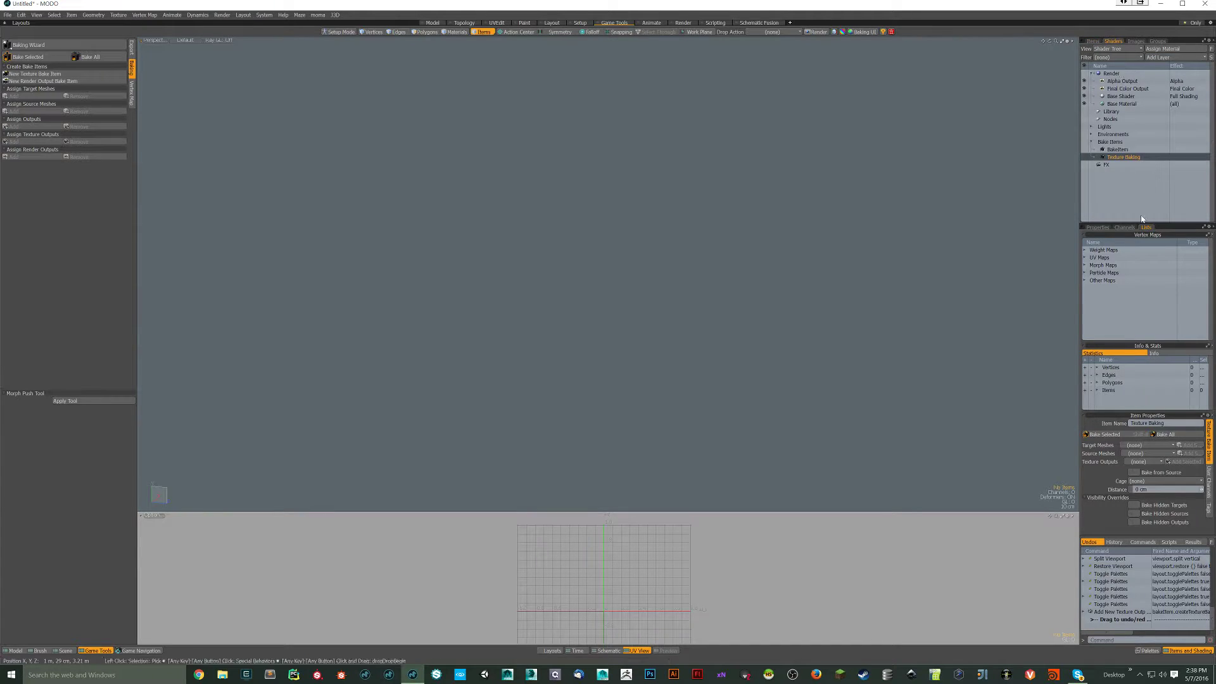
left_click(1115, 149)
key("Delete")
Step: Select the Texture Baking item and display its properties, keeping its name
left_click(1120, 152)
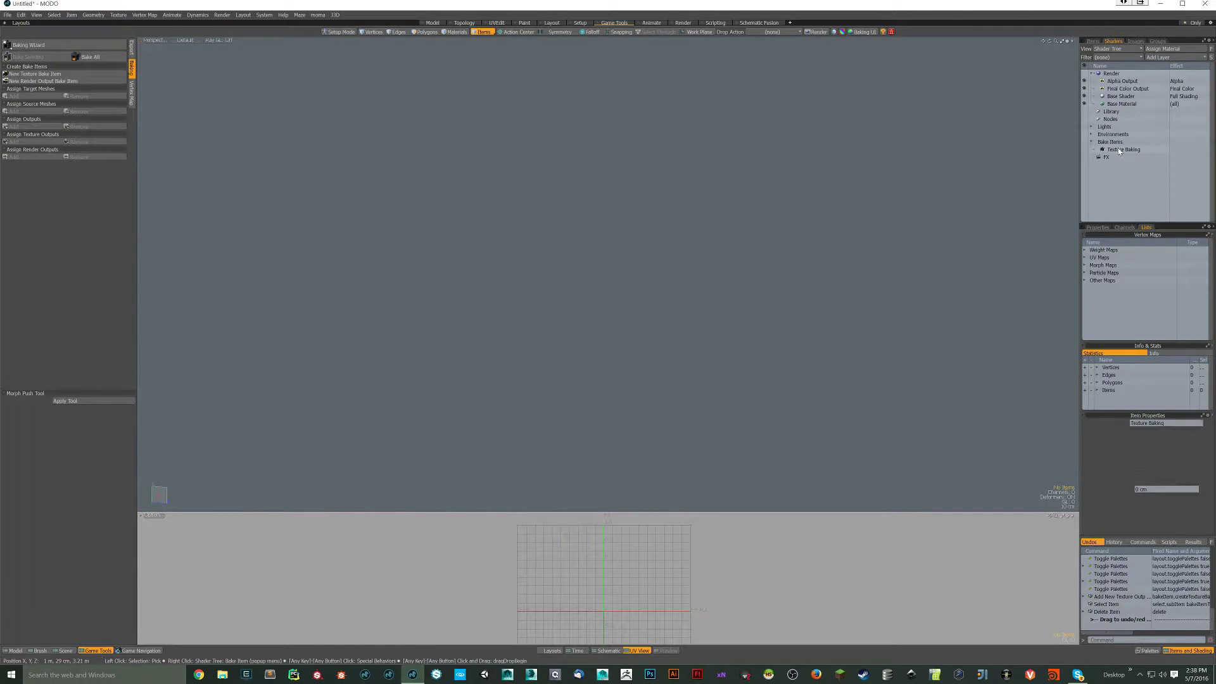
left_click(1119, 150)
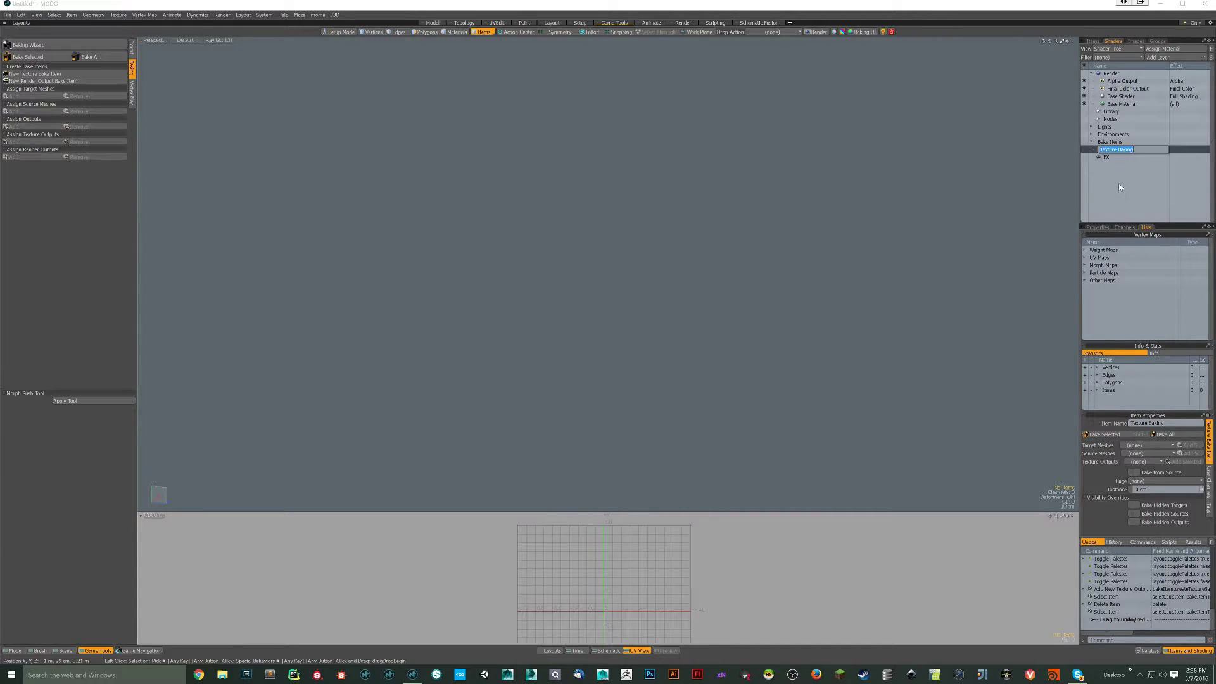
left_click(1098, 228)
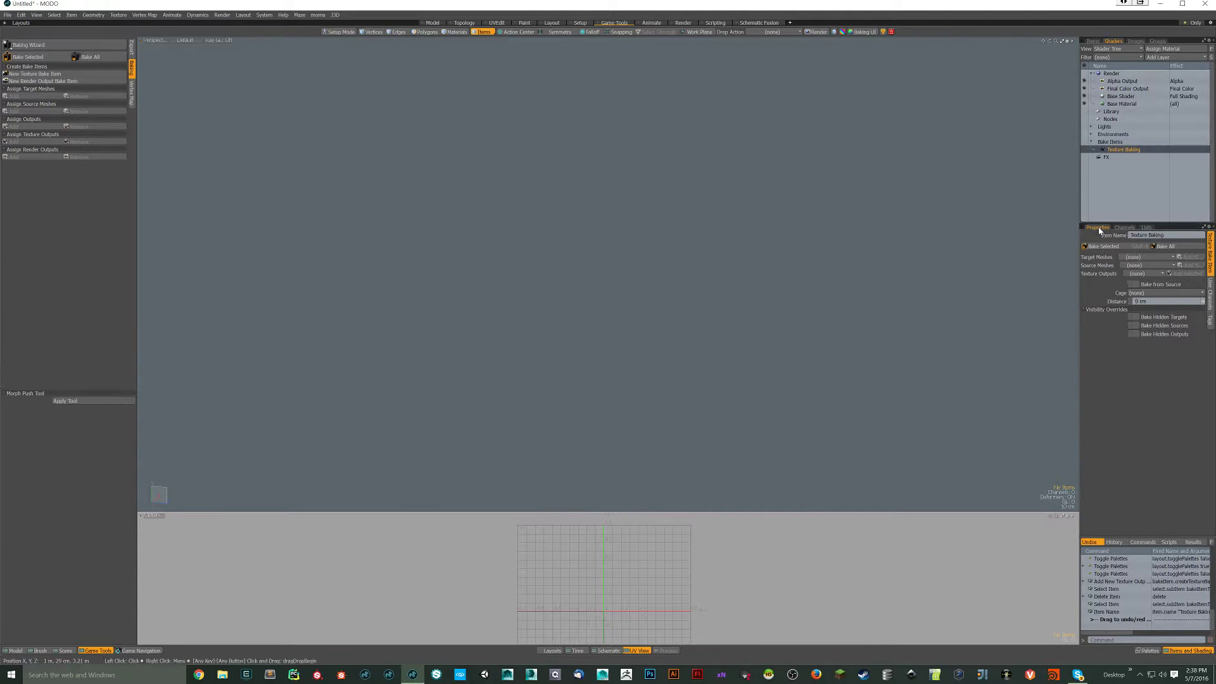
double_click(1115, 150)
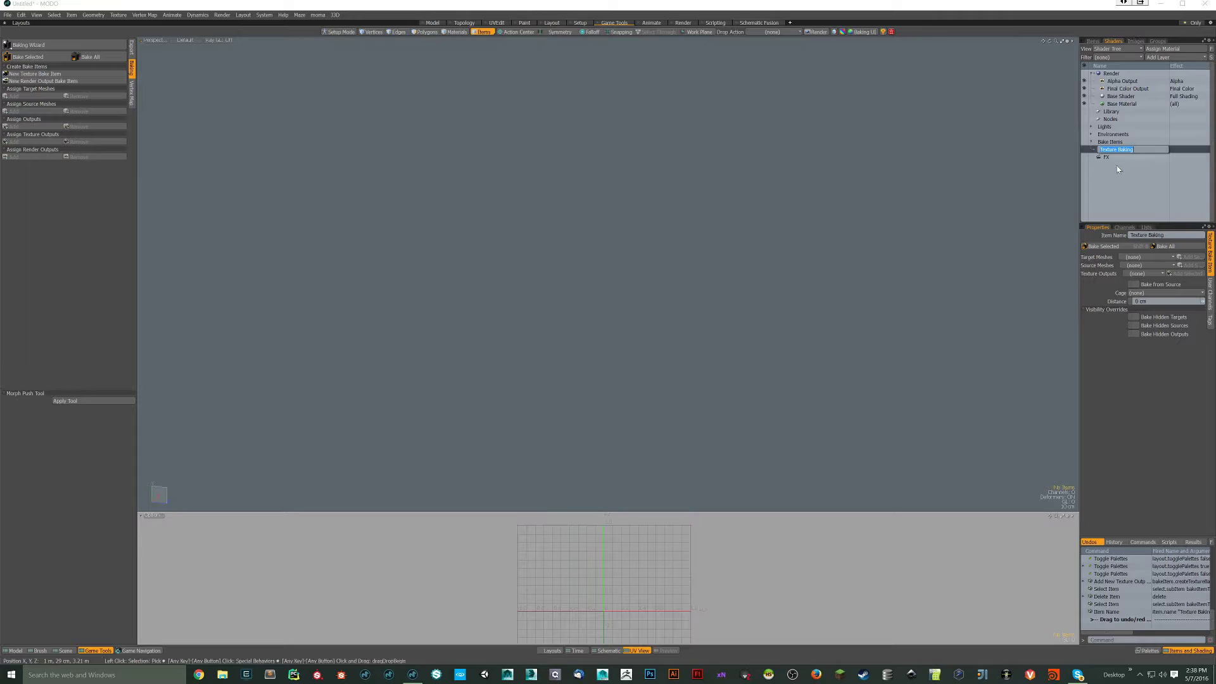
left_click(1189, 147)
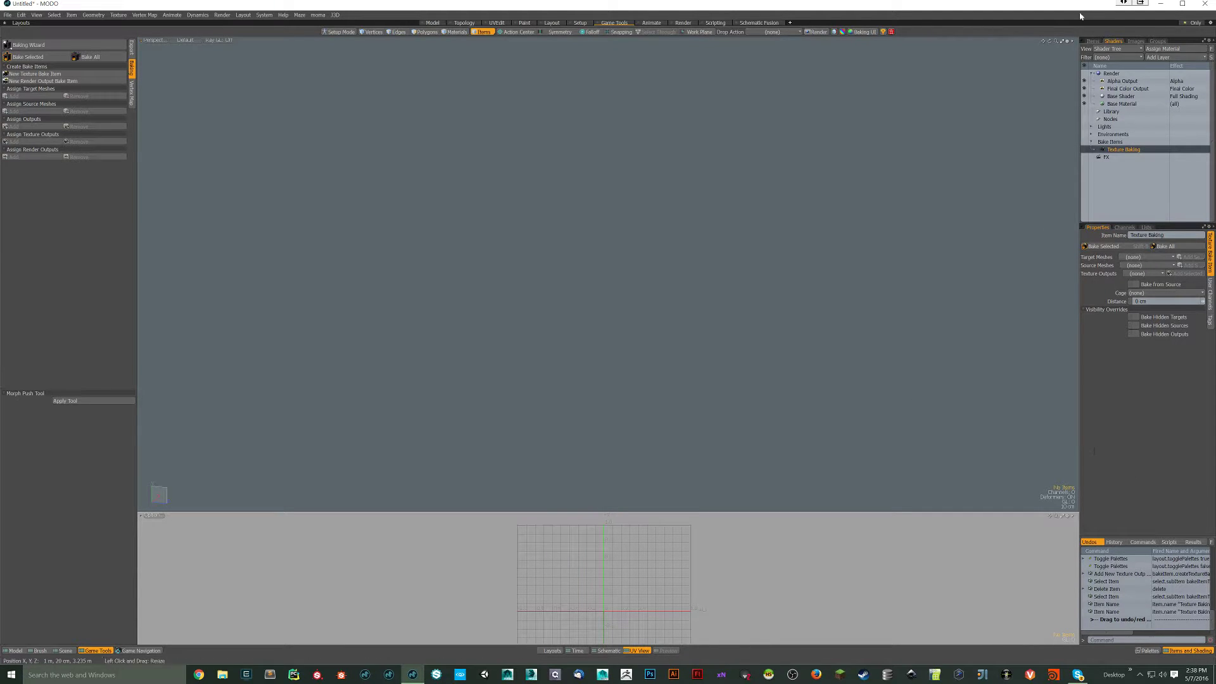
Step: Return to the item list and bring up the floating palettes, moving the properties and shader tree palette into clear view
left_click(1094, 42)
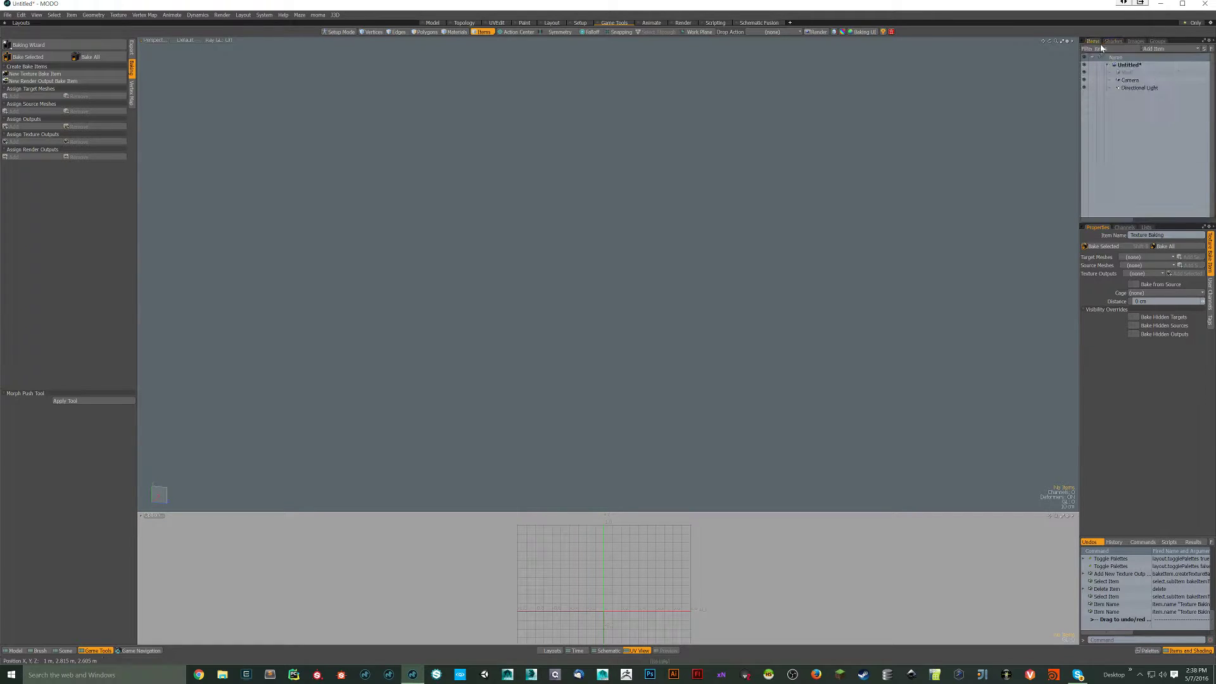
left_click(583, 171)
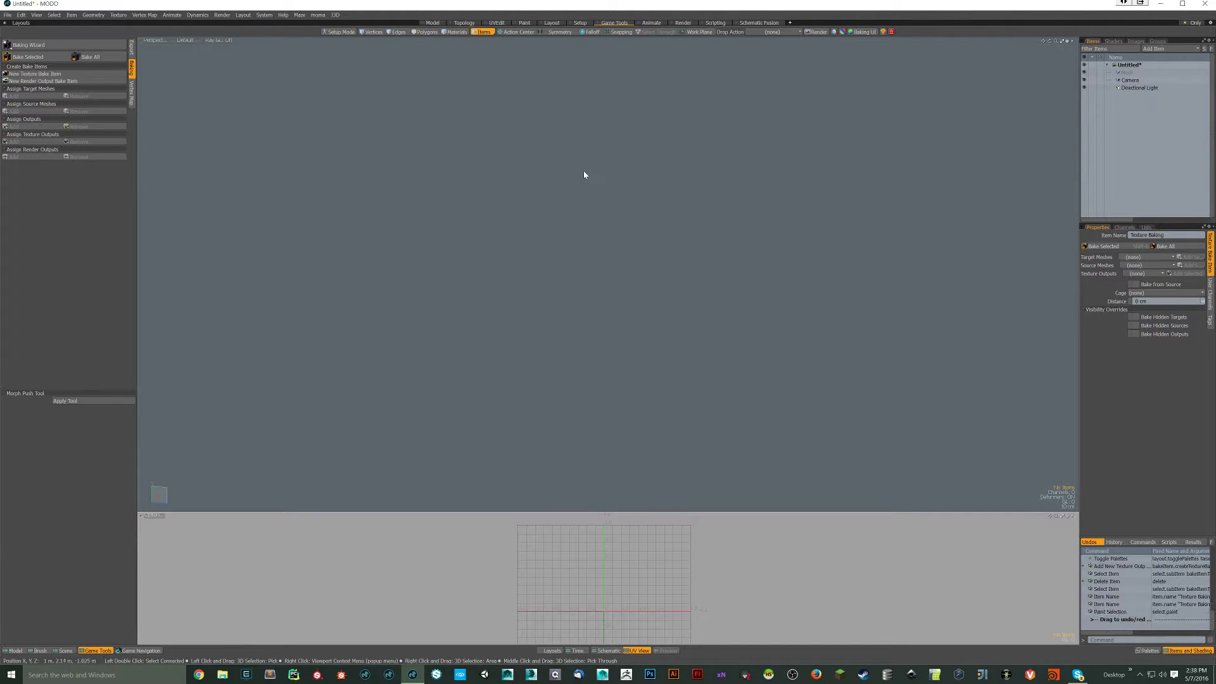
key("Tab")
left_click_drag(419, 274, 708, 129)
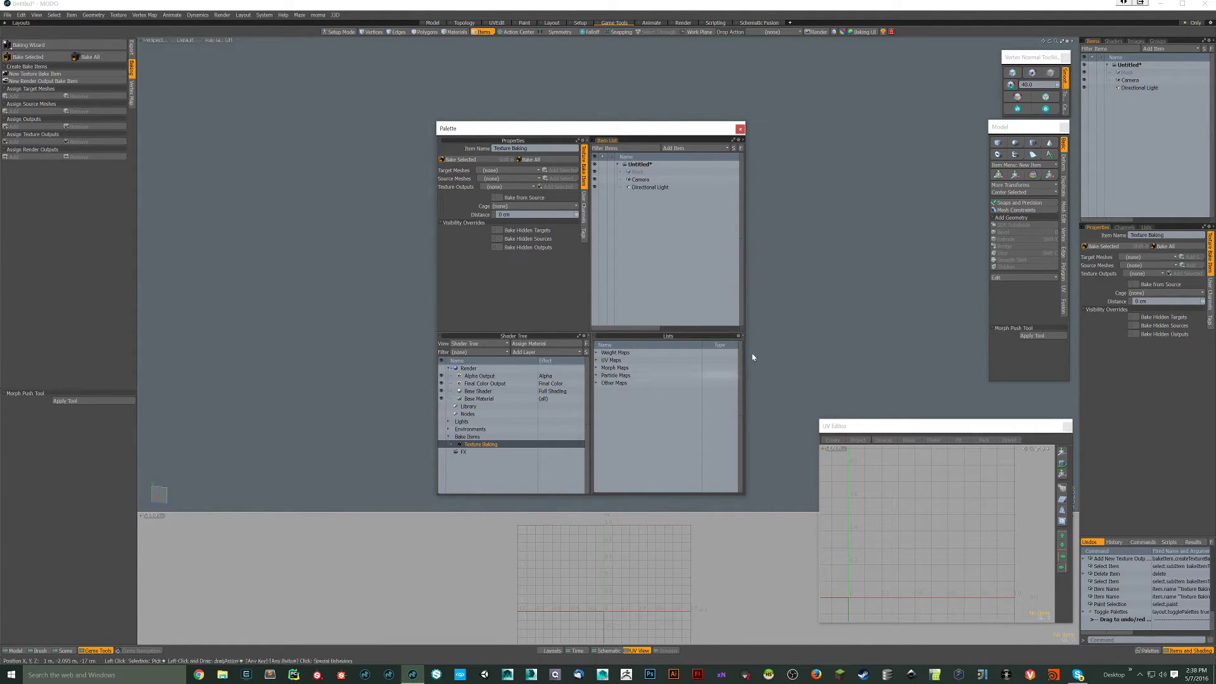
key("Tab")
key("Tab")
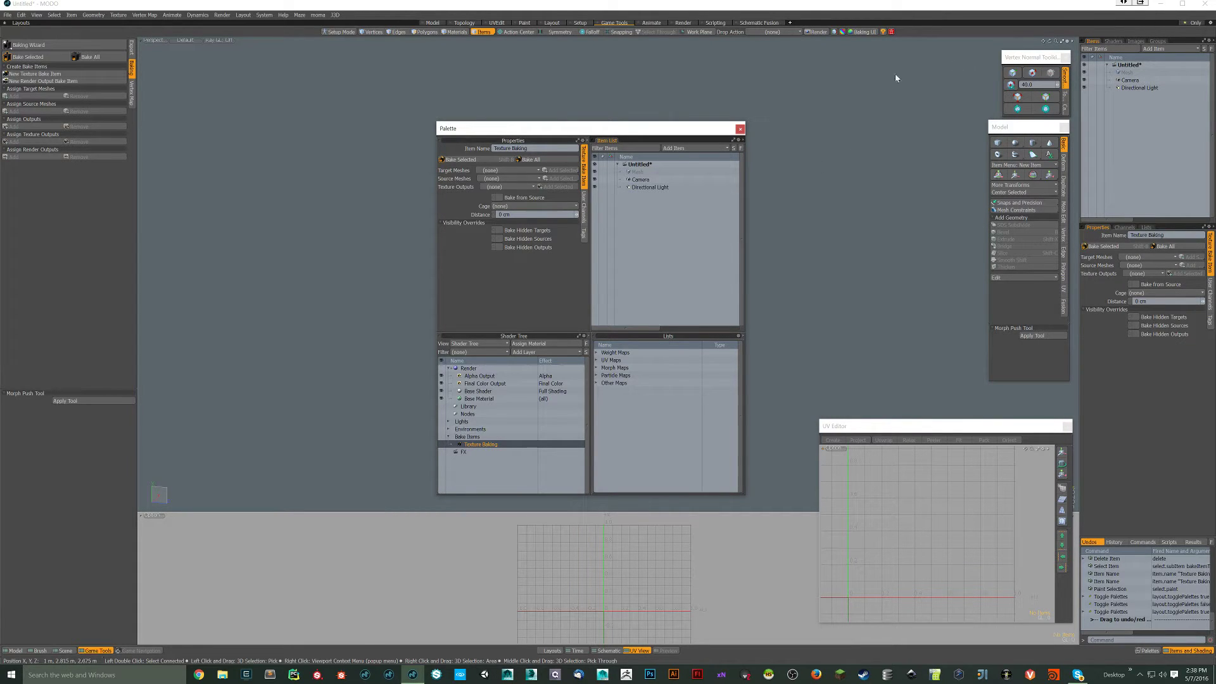
Step: Switch to the Model layout, hide the floating palettes and create a default cube in the mesh
left_click(433, 22)
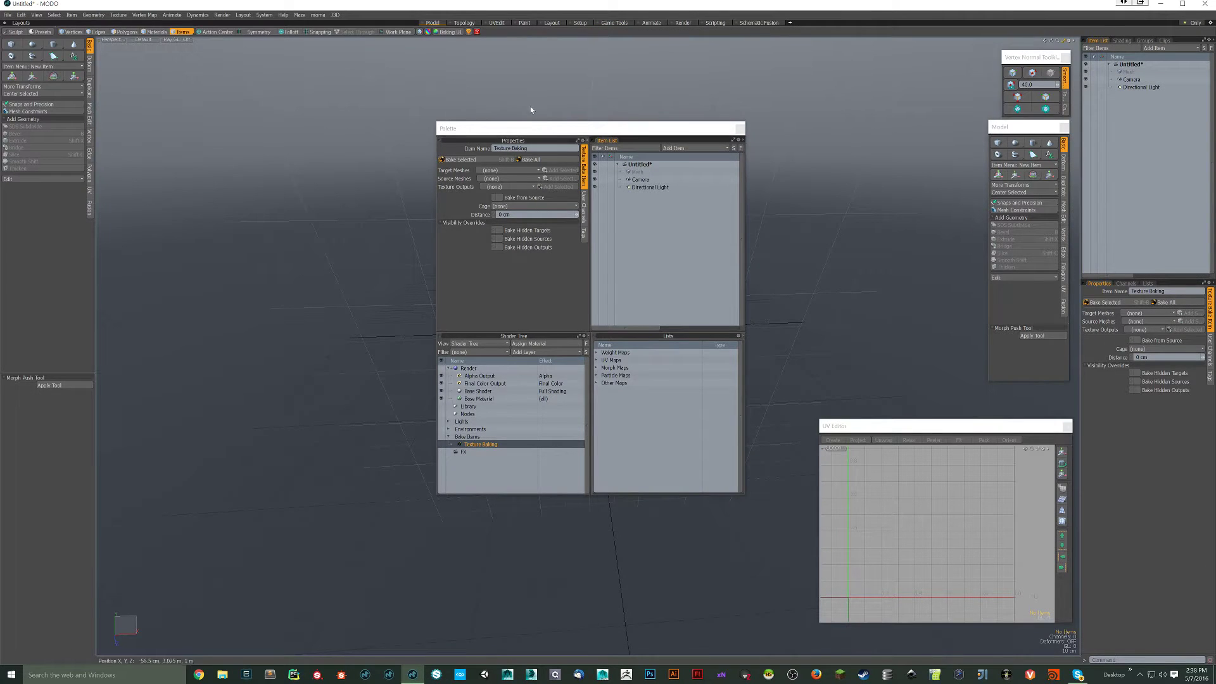
left_click(54, 76)
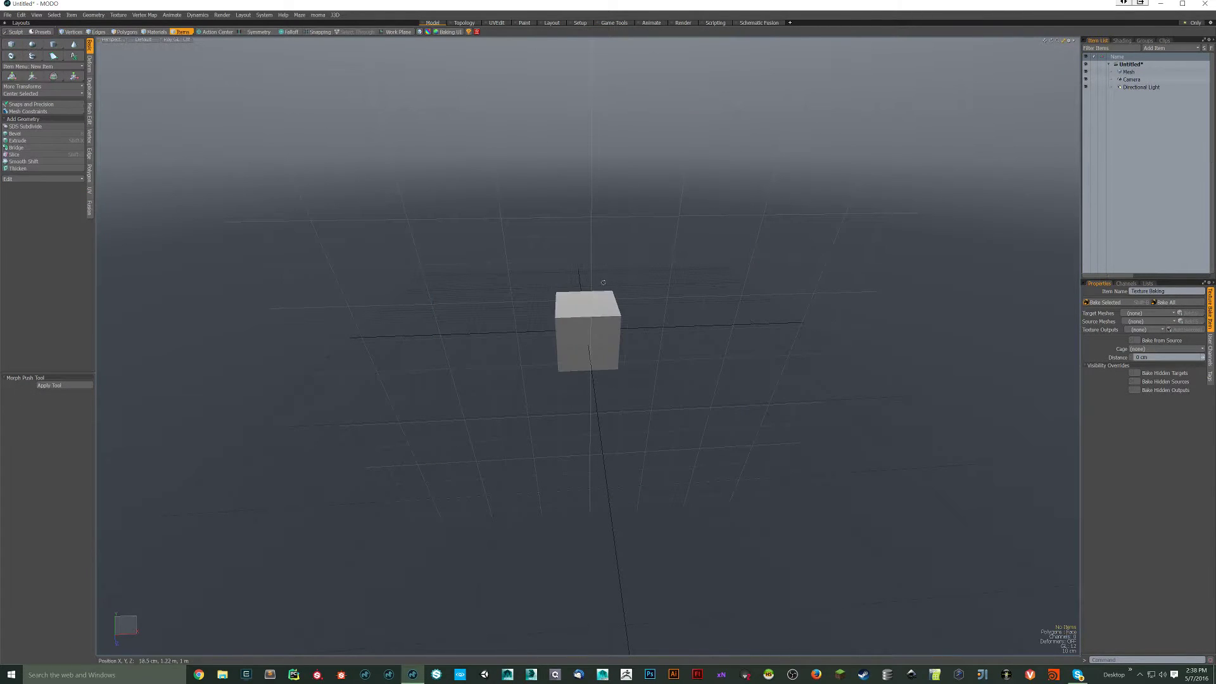
left_click_drag(603, 283, 627, 273, "alt")
left_click_drag(570, 317, 625, 316, "ctrl+alt")
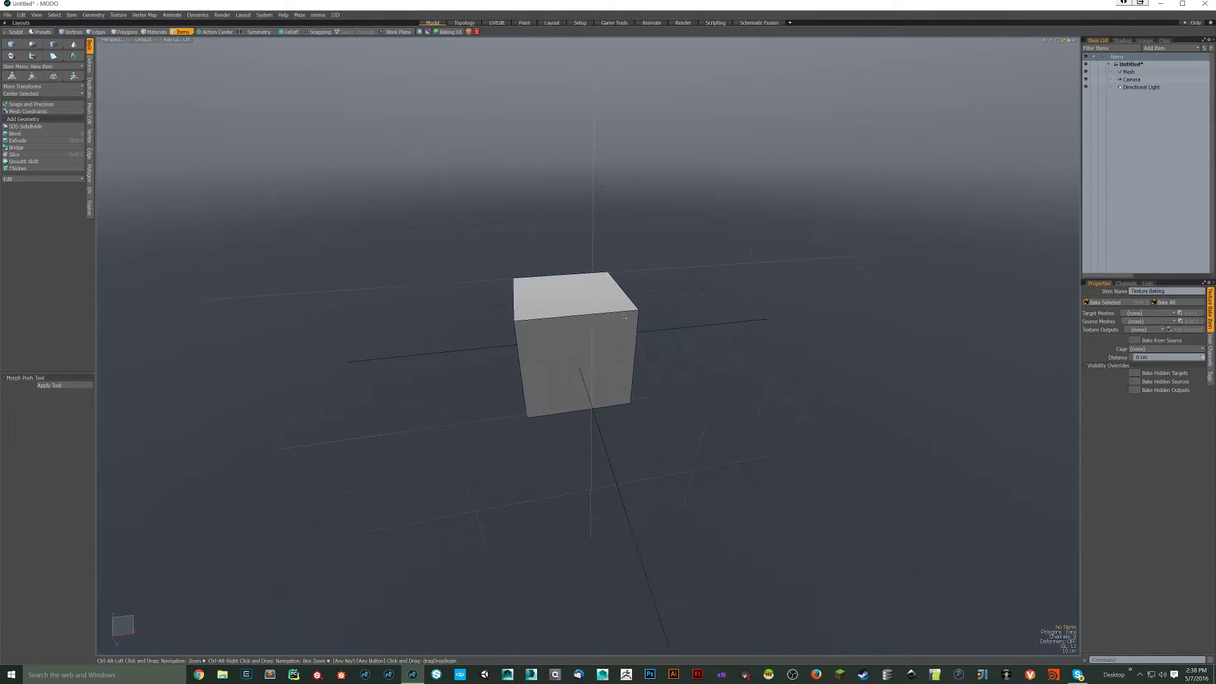
left_click(575, 192)
Step: Loop-slice the cube horizontally near its upper and lower edges
key("2")
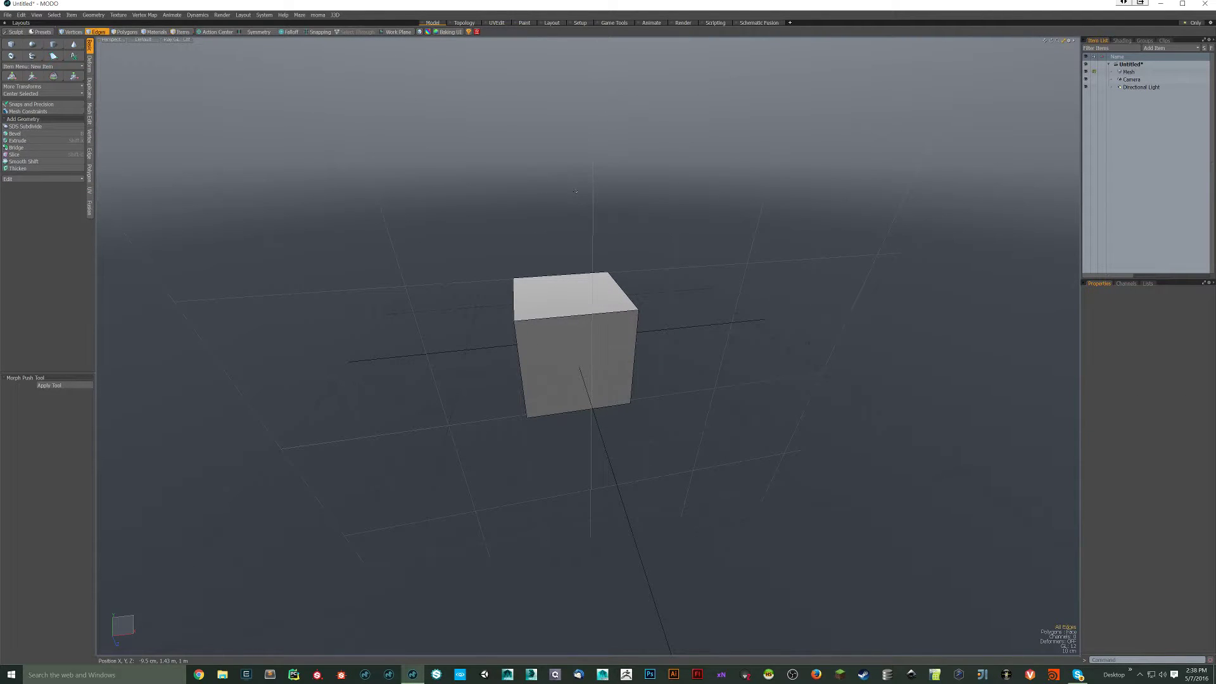
key("Tab")
left_click_drag(474, 380, 546, 356, "alt")
key("Tab")
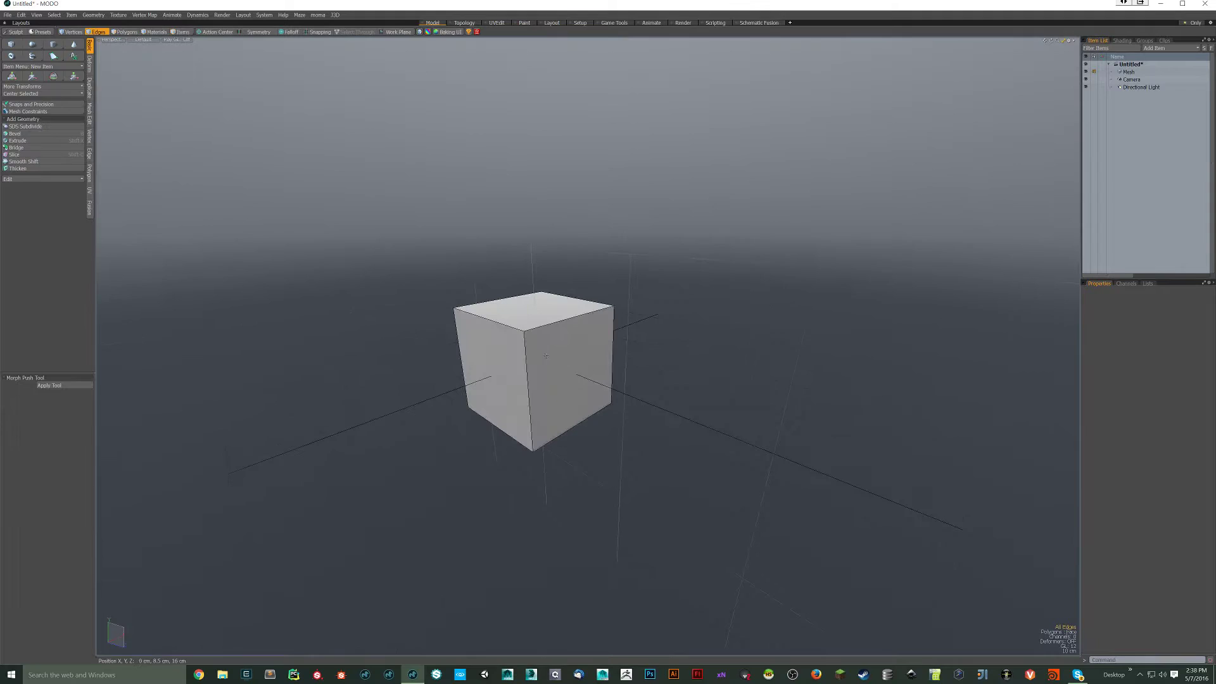
key("alt+c")
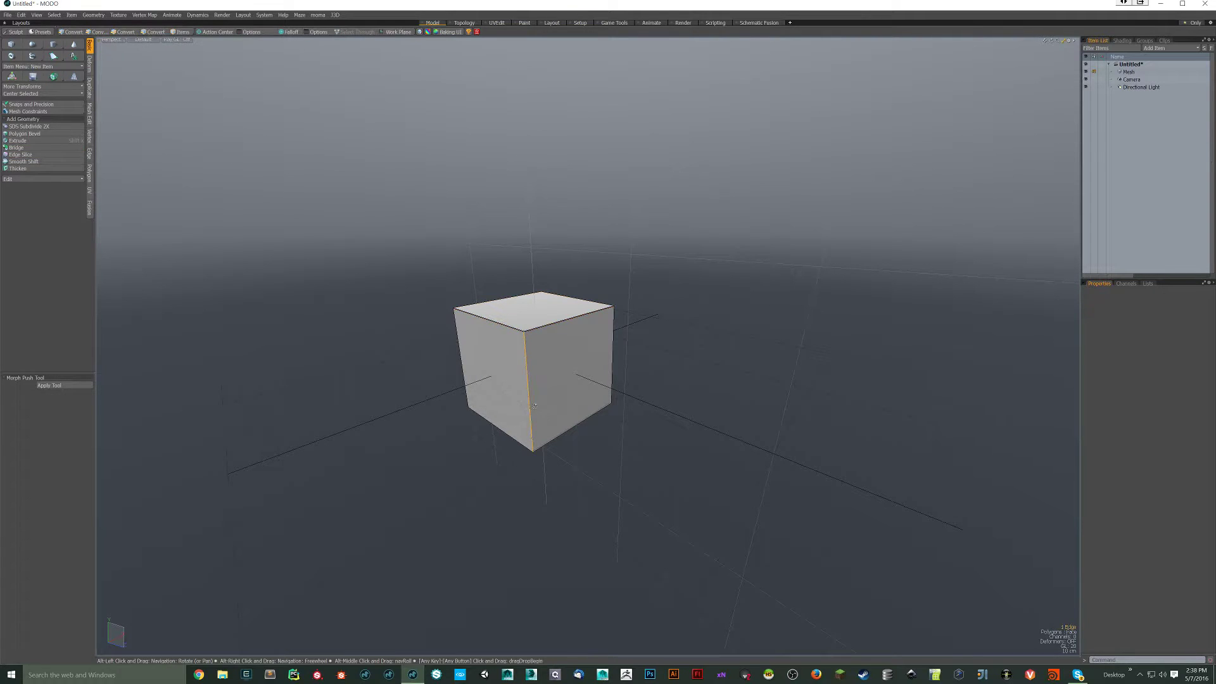
key("ctrl+z")
key("ctrl+z")
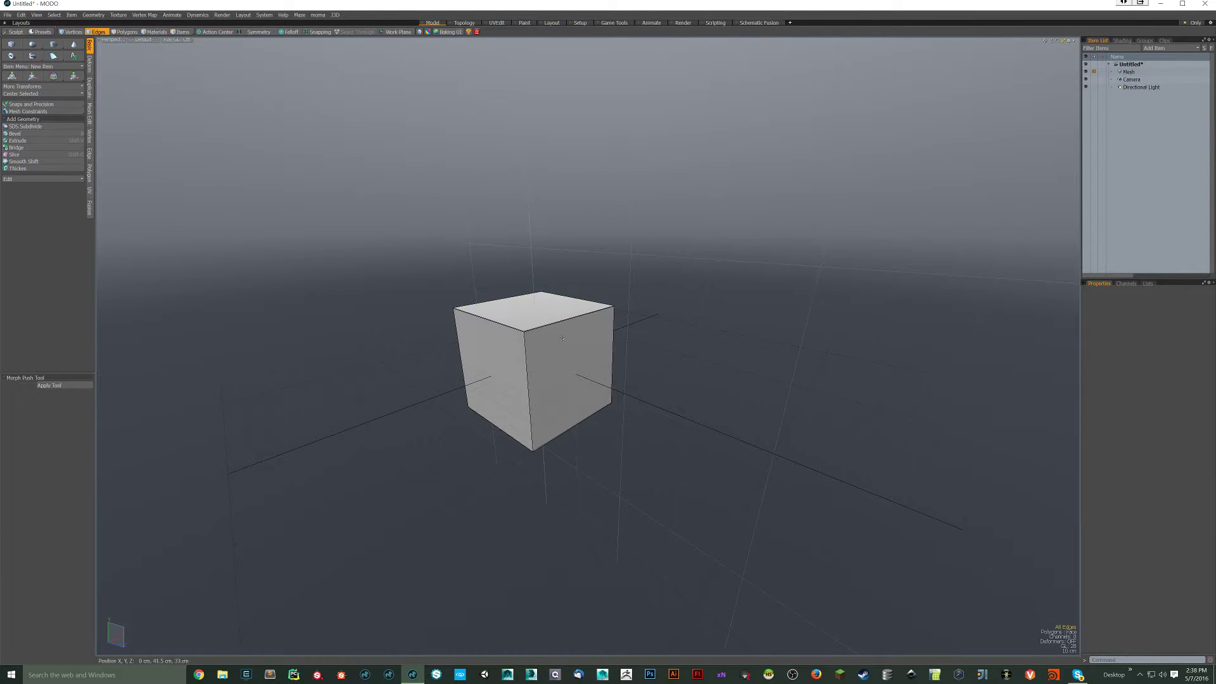
Step: Add vertical edge loops near both ends of the cube's side face and preview the subdivided shape
left_click(561, 321)
key("alt+c")
mouse_move(607, 320)
left_mouse_down()
mouse_move(533, 320)
mouse_move(607, 320)
left_mouse_up()
key("q")
left_click(570, 318)
key("alt+c")
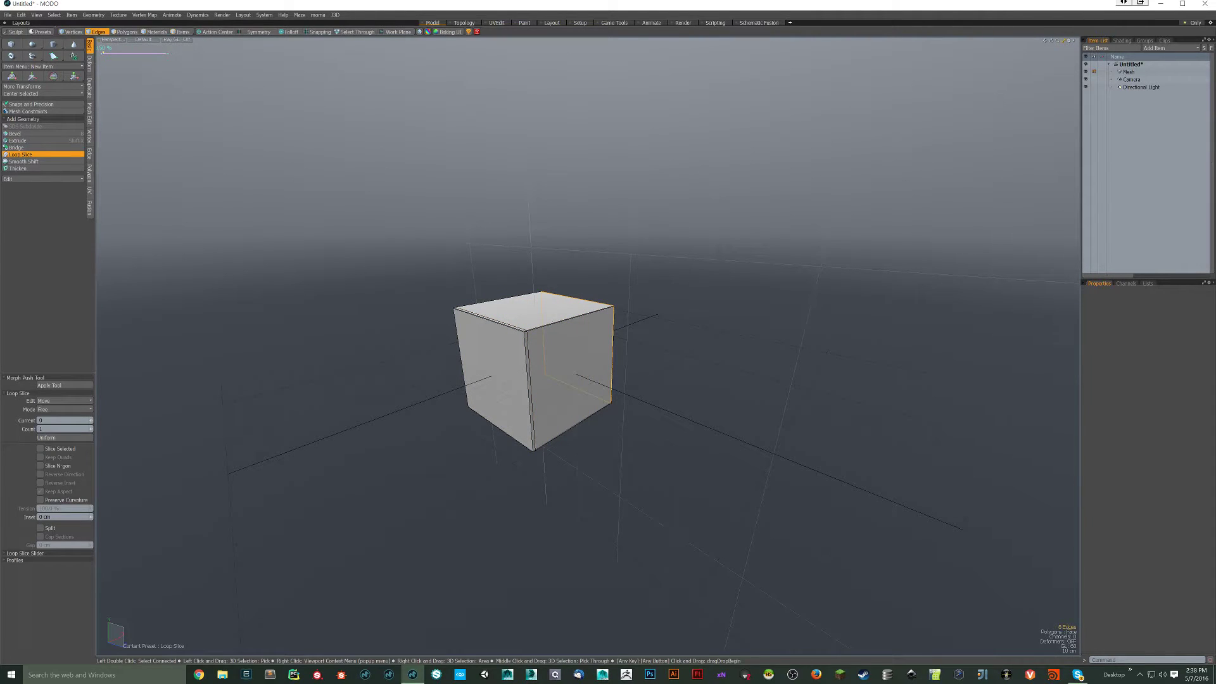
key("q")
left_click(674, 293)
key("Tab")
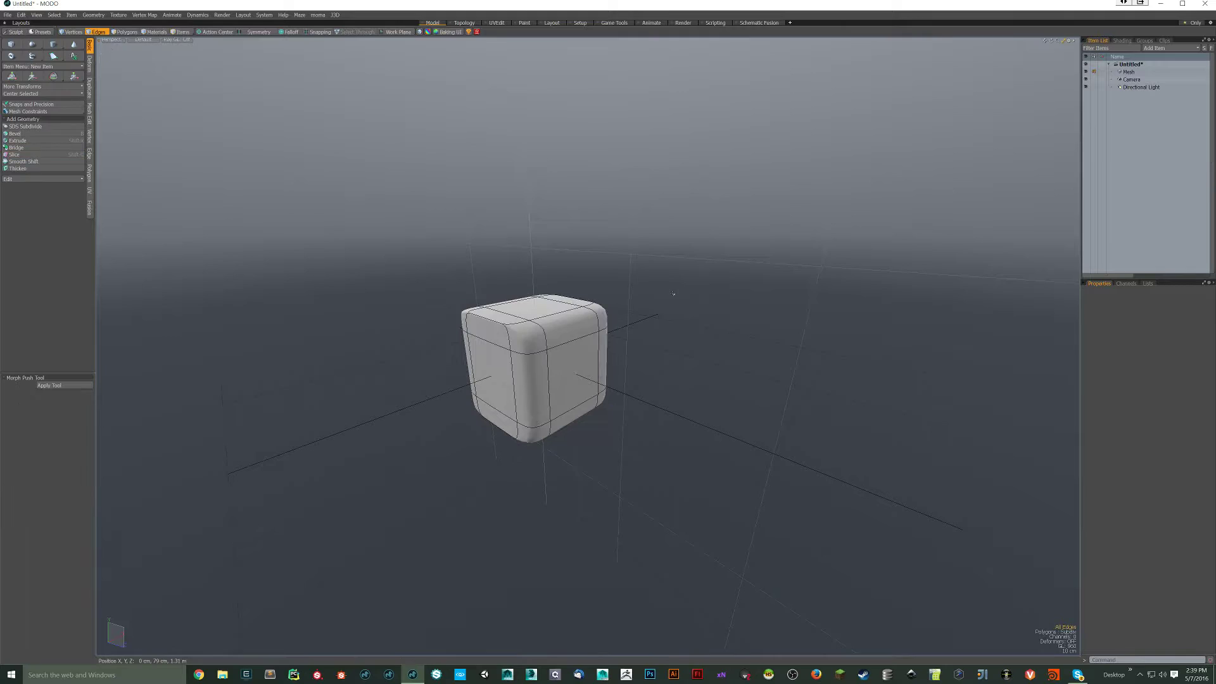
left_click_drag(674, 294, 454, 320, "alt")
key("Tab")
Step: Loop-slice the cube near the left and right edges of its front face and turn on subdivision surfaces
scroll(454, 320, "up", 3)
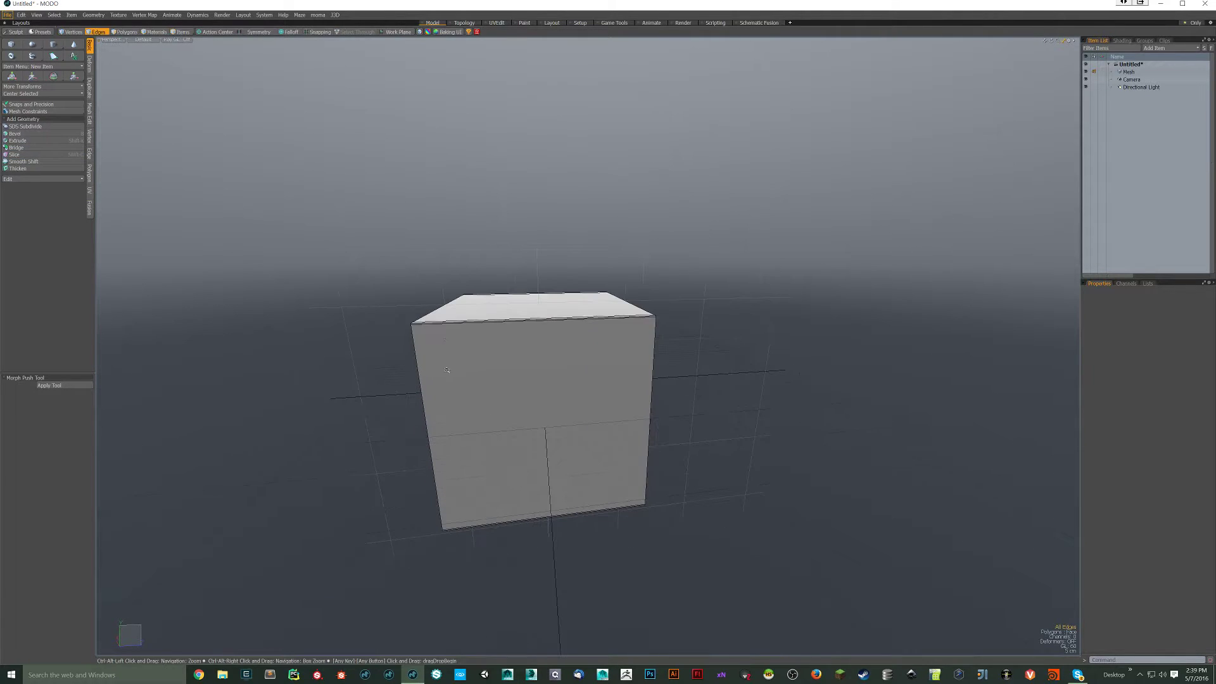
left_click(454, 322)
key("alt+c")
left_click_drag(637, 316, 649, 316)
key("q")
left_click(463, 320)
key("alt+c")
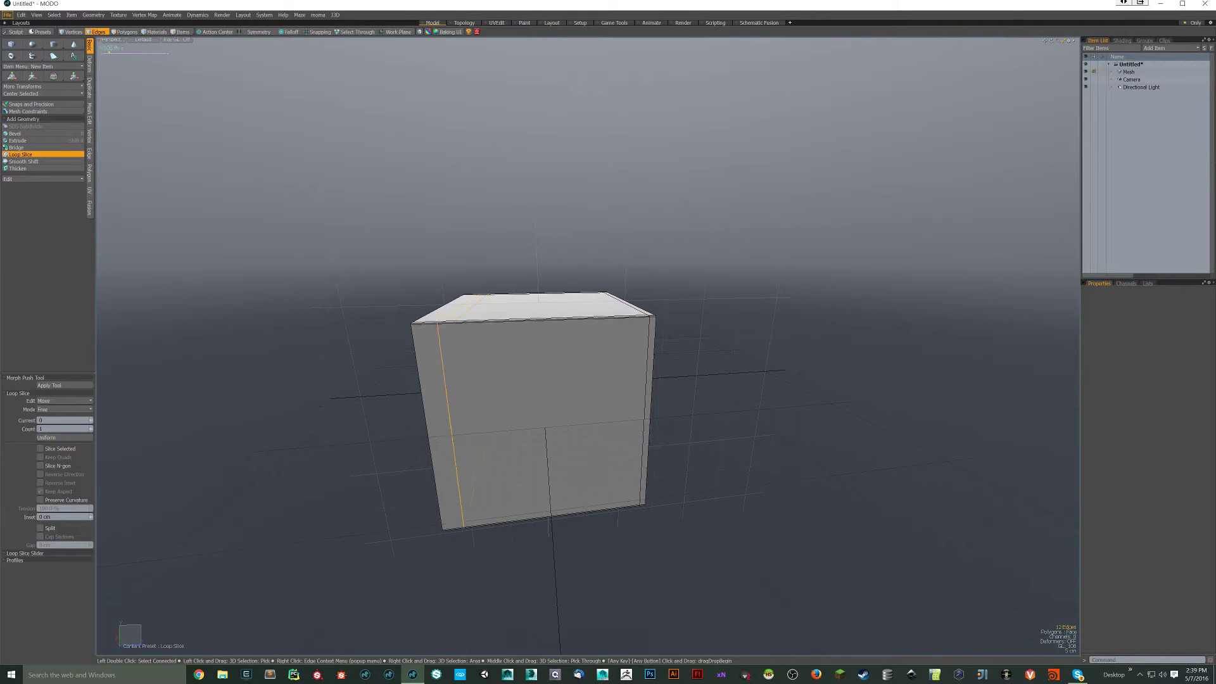
left_click_drag(442, 321, 417, 322)
key("q")
key("Tab")
scroll(620, 278, "down", 3)
left_click_drag(619, 278, 696, 323, "alt")
Step: Add two horizontal edge loops around the middle portion of the subdivided cube
left_click(535, 383)
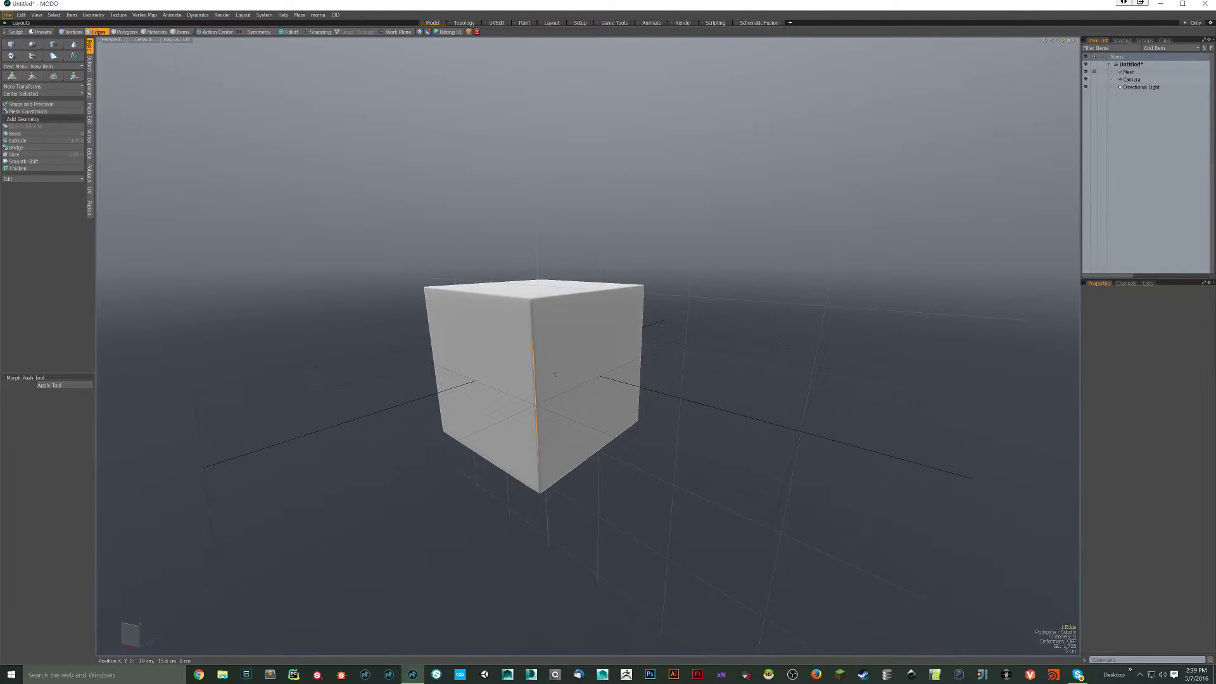
key("alt+c")
key("q")
key("ctrl+z")
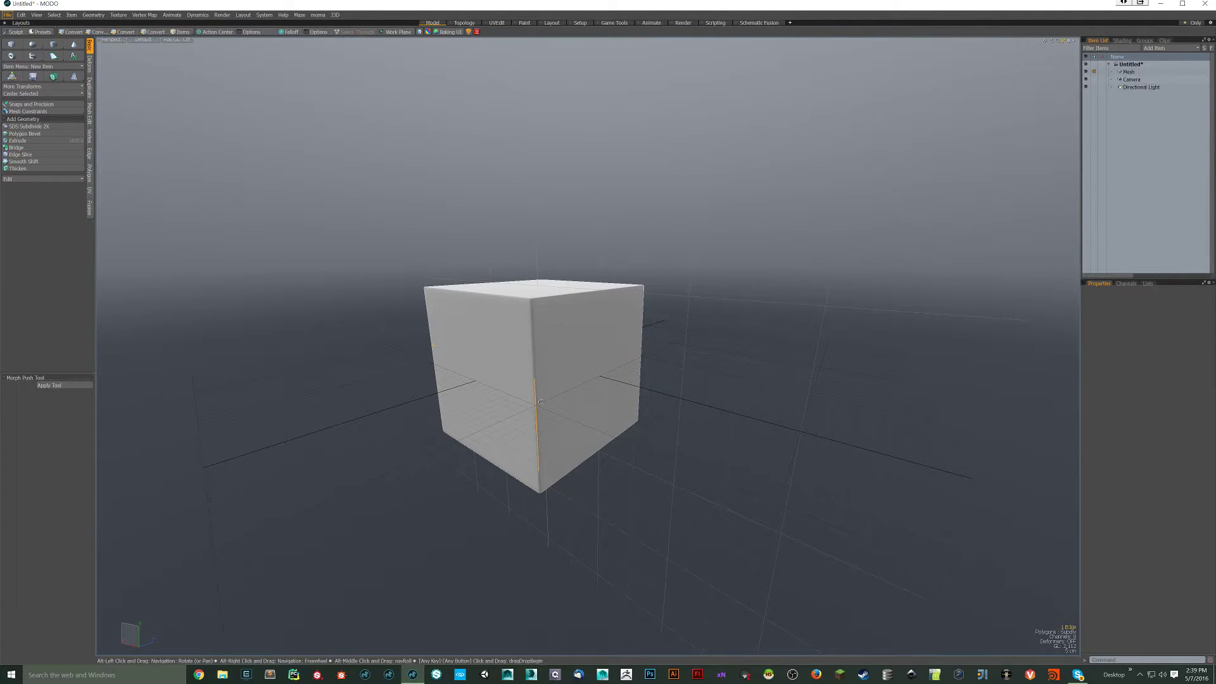
key("alt+c")
left_click(534, 390)
key("q")
Step: Select the polygon band between the two middle loops and bevel it inward to form a groove around the cube
key("3")
left_click(525, 381)
left_click(549, 374, "shift")
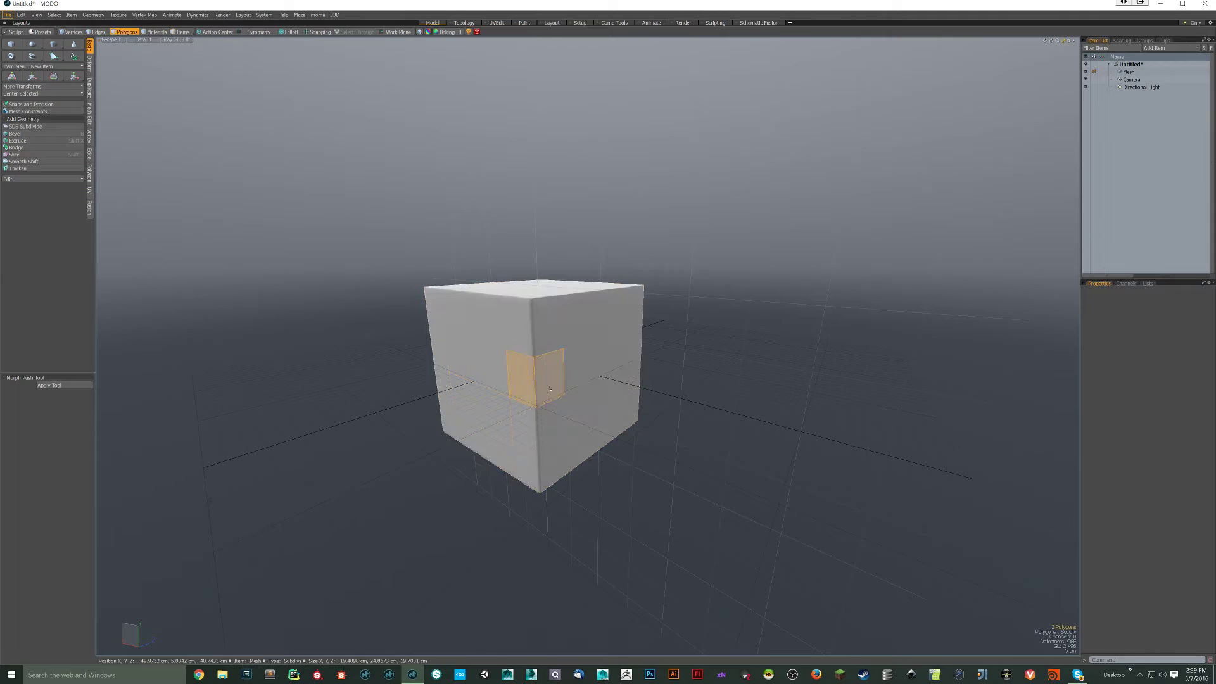
key("l")
key("b")
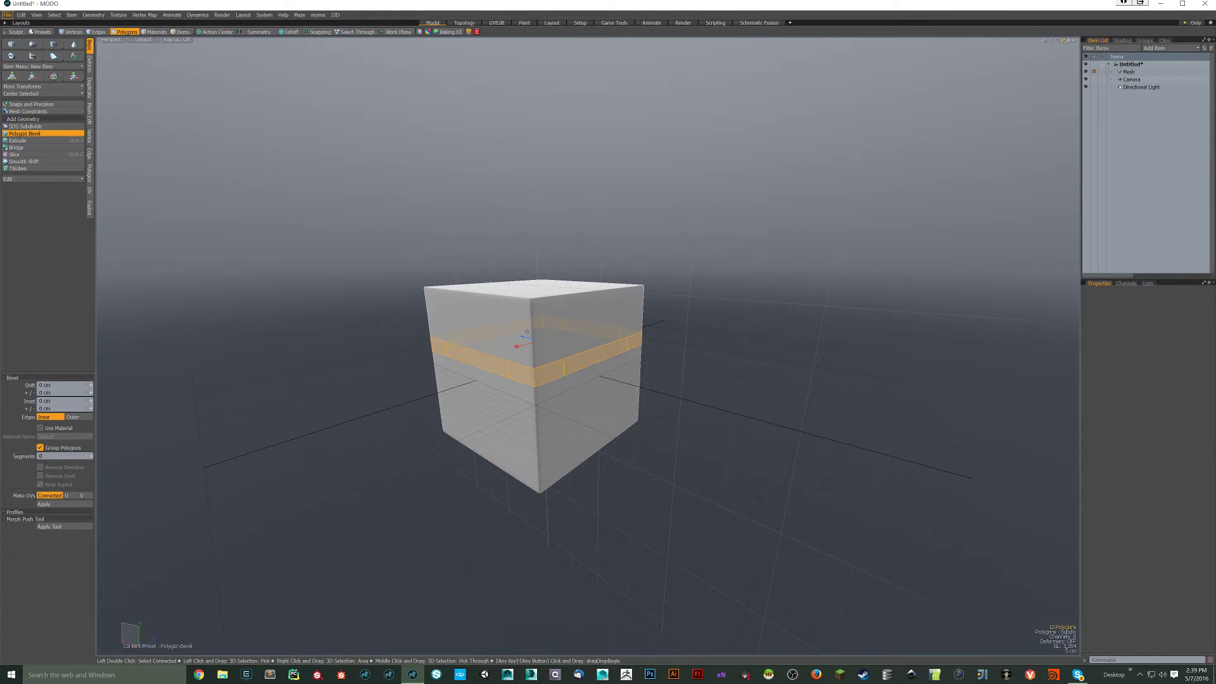
left_click_drag(523, 336, 525, 341)
left_click(534, 342, "shift")
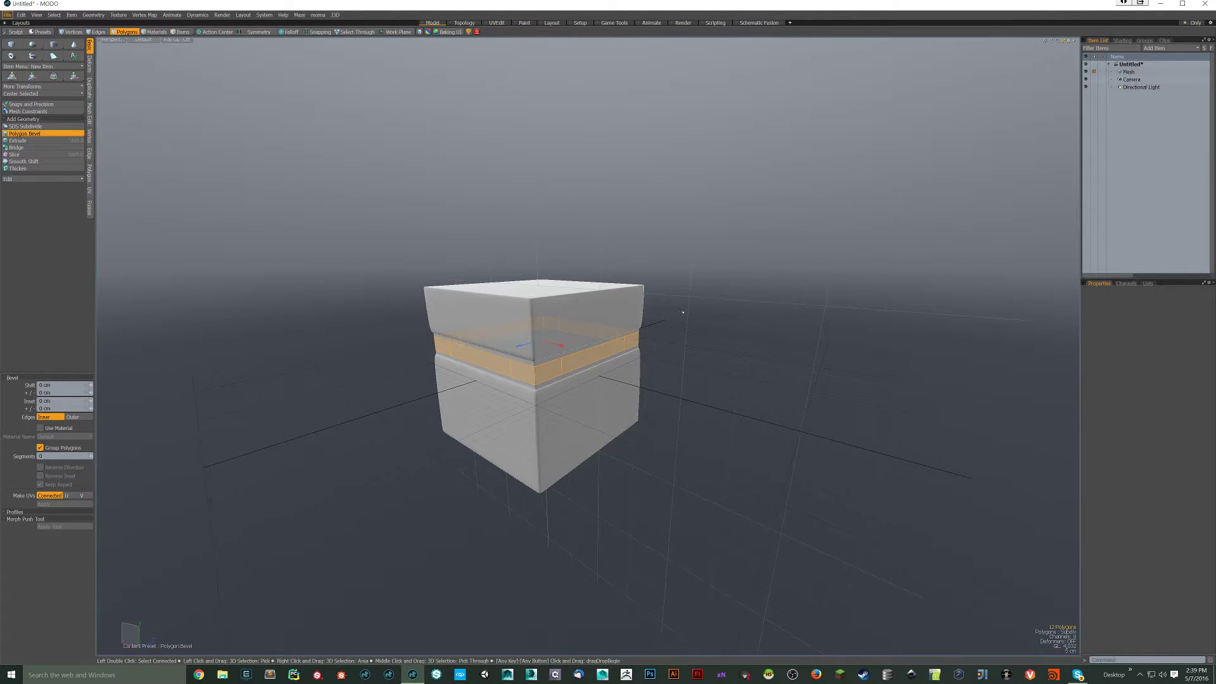
key("Escape")
key("Escape")
Step: Rename the cube's mesh item as HIPOLY
scroll(690, 310, "down", 2)
left_click_drag(690, 311, 670, 348, "alt")
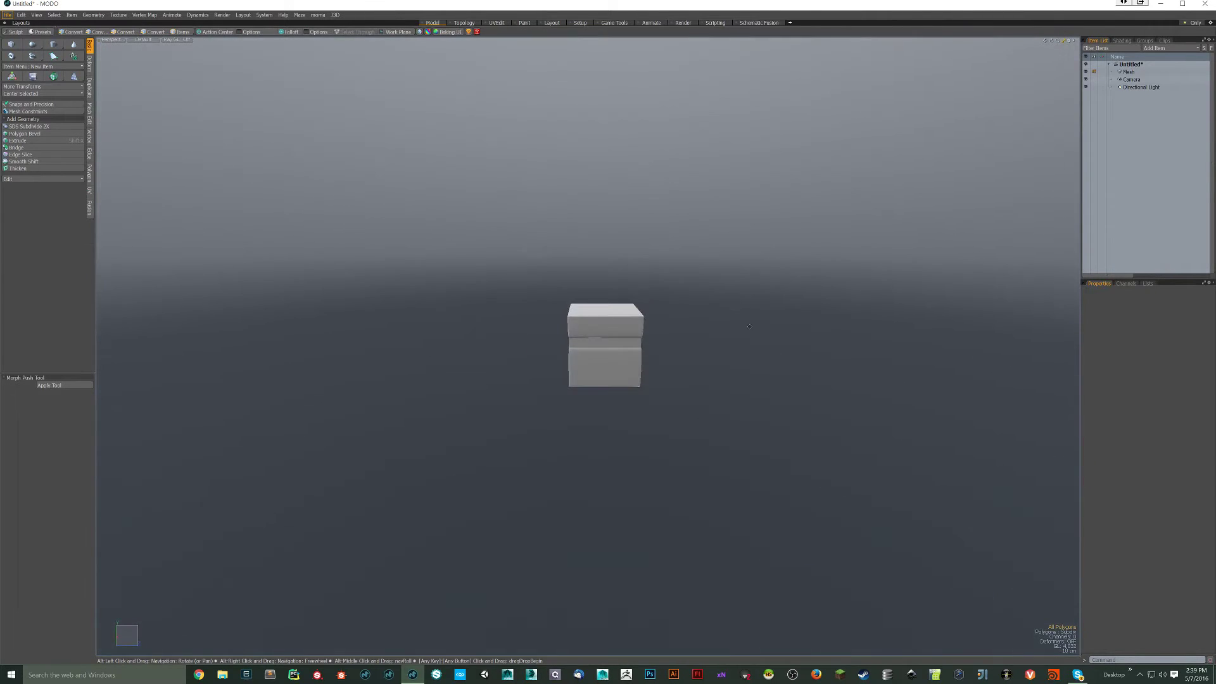
scroll(635, 303, "up", 2)
left_click_drag(666, 271, 607, 298, "alt+shift")
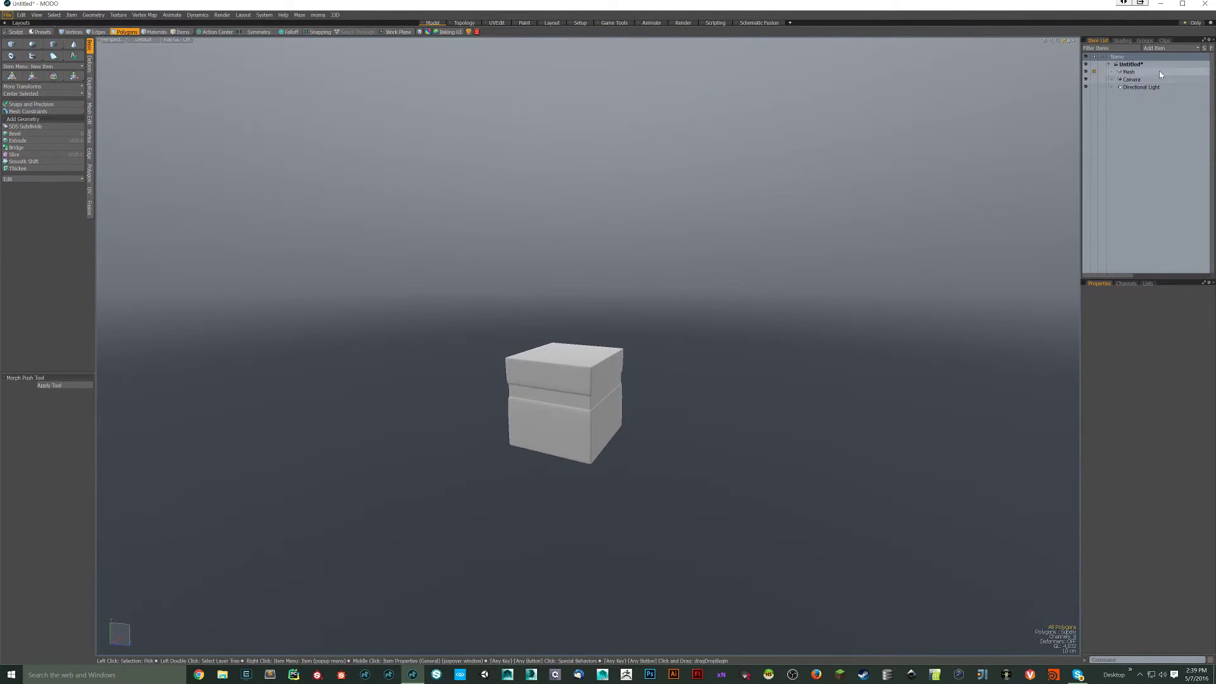
left_click(1131, 71)
left_click(1131, 71)
type("H")
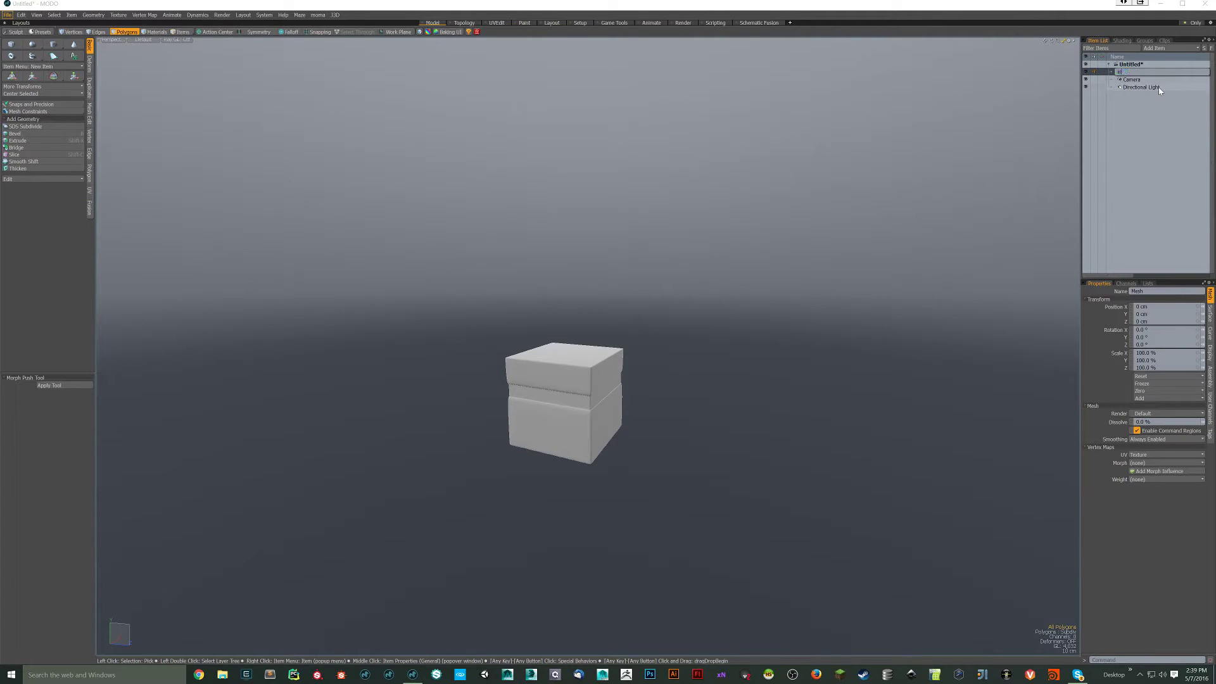
type("IPOLY")
key("Return")
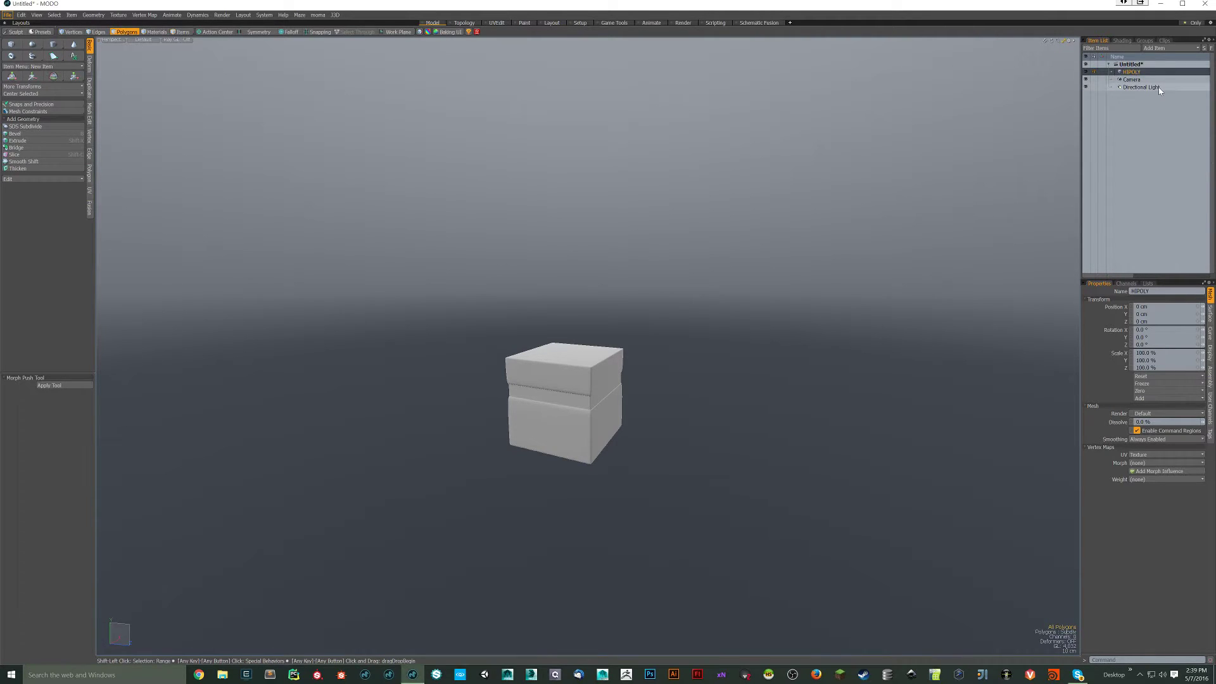
Step: Duplicate the HIPOLY mesh item and rename the copy as LOPOLY
right_click(1136, 72)
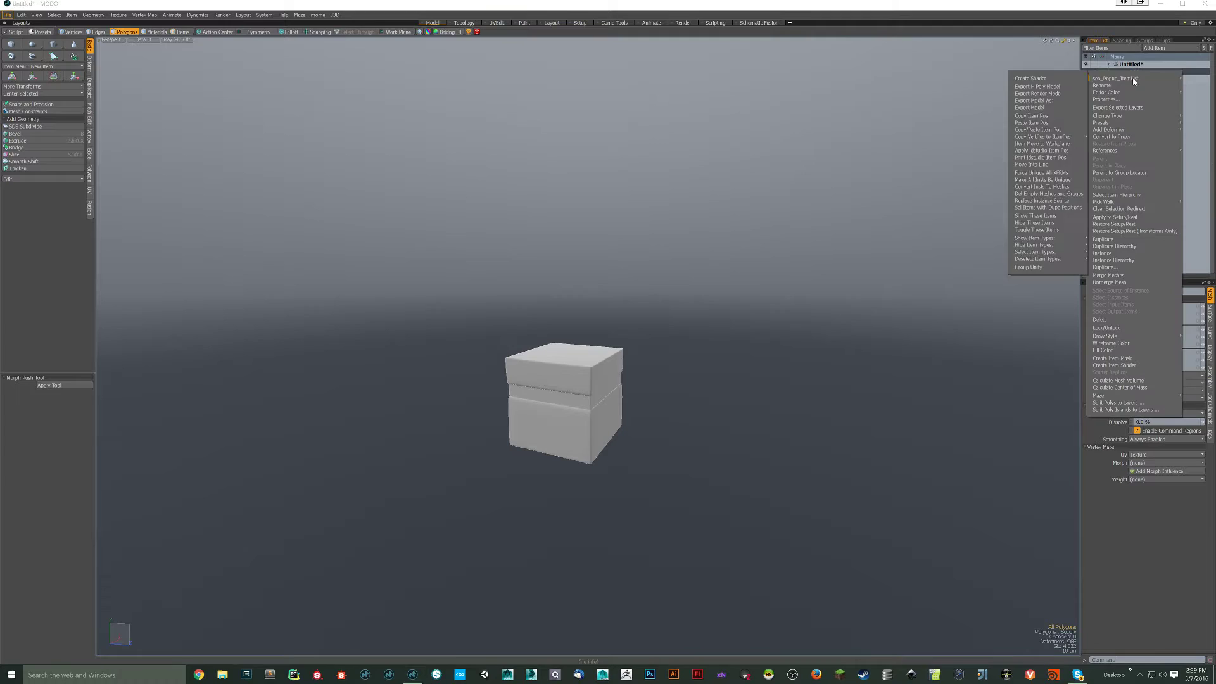
left_click(1105, 267)
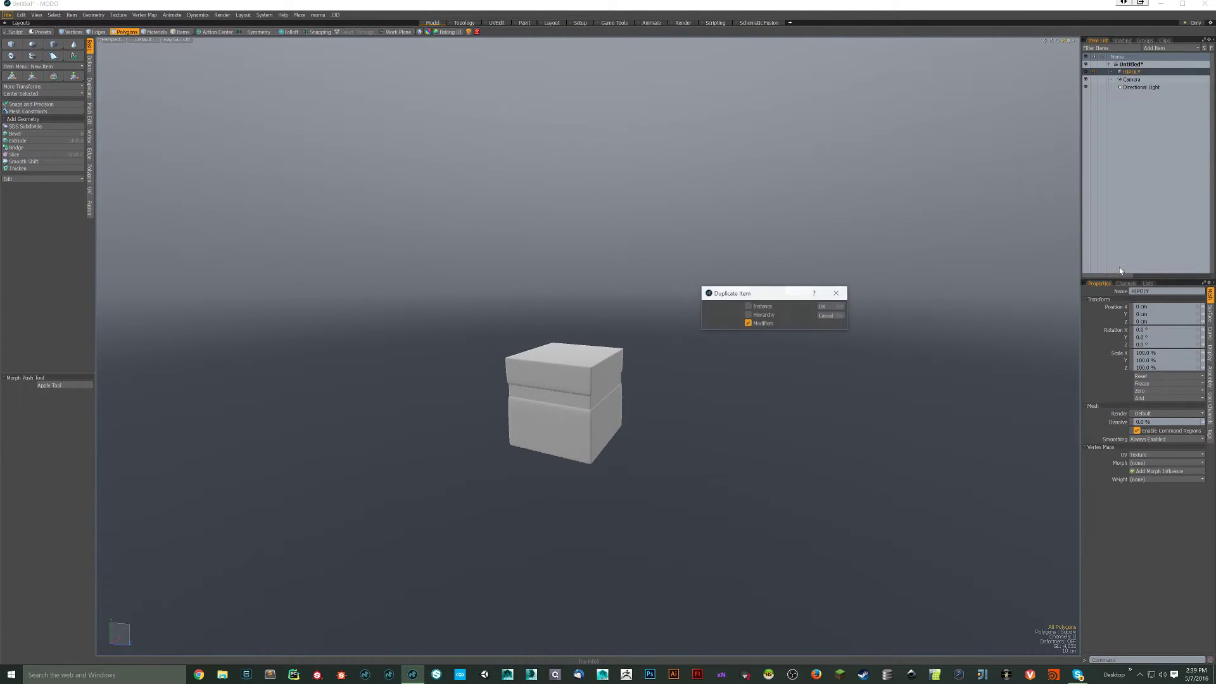
left_click(823, 307)
double_click(1146, 80)
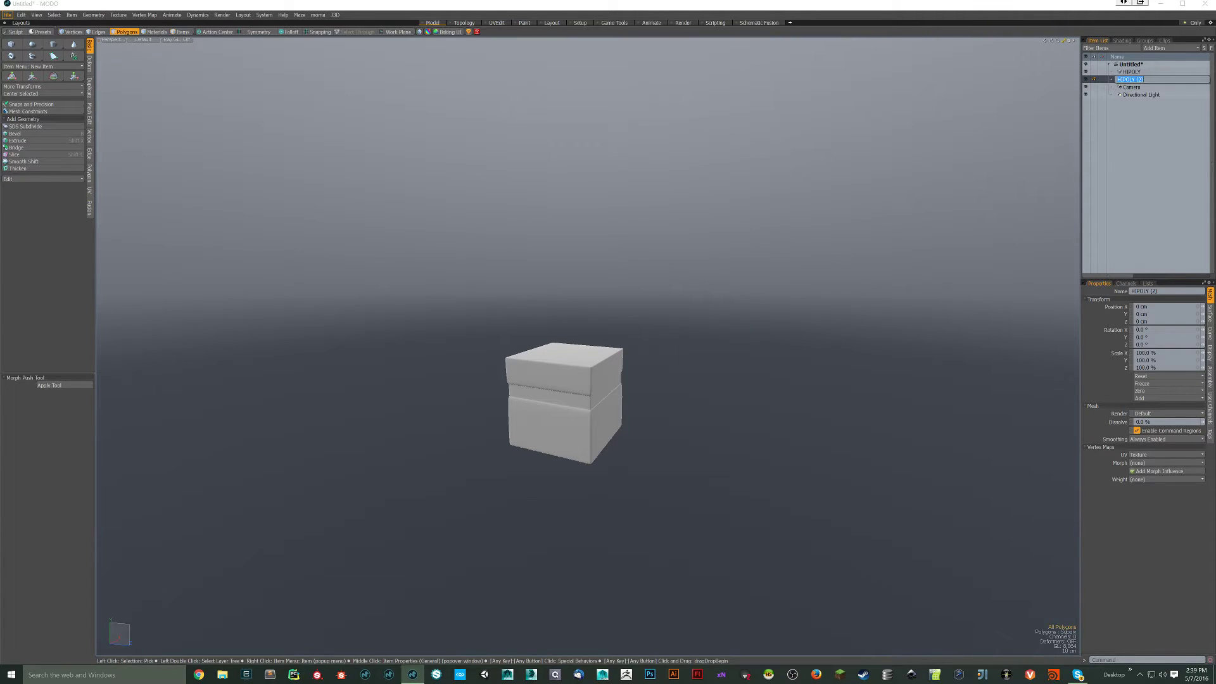
type("LOPOLY")
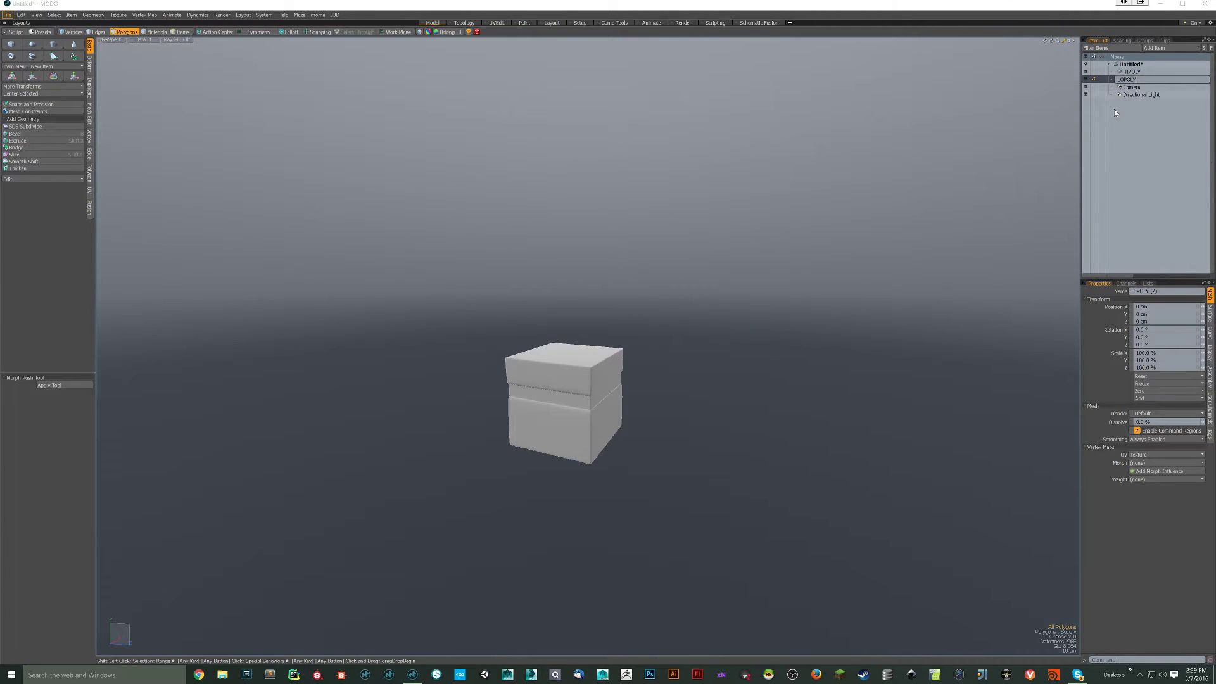
key("Return")
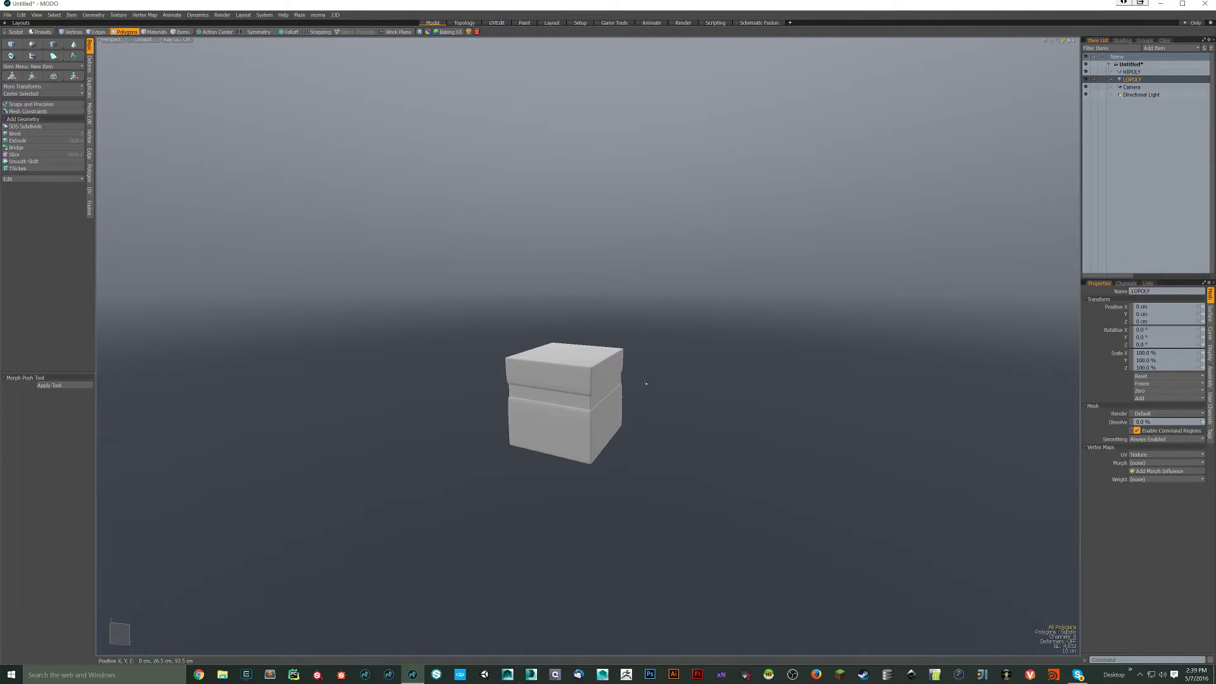
Step: Turn off subdivision on the LOPOLY cube and remove the edge loop along the groove's upper rim
key("Tab")
scroll(598, 365, "up", 4)
key("2")
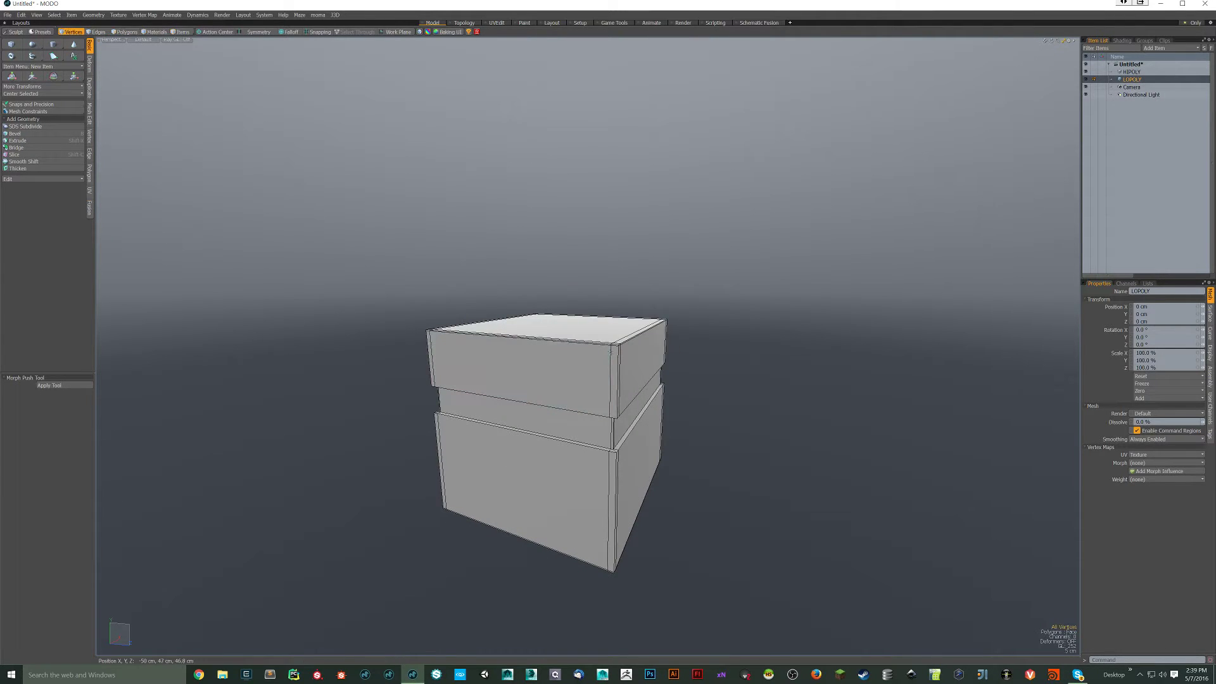
left_click(609, 376)
scroll(609, 380, "up", 3)
left_click_drag(612, 387, 616, 358, "alt")
left_click(646, 406, "shift")
left_click(607, 388, "shift")
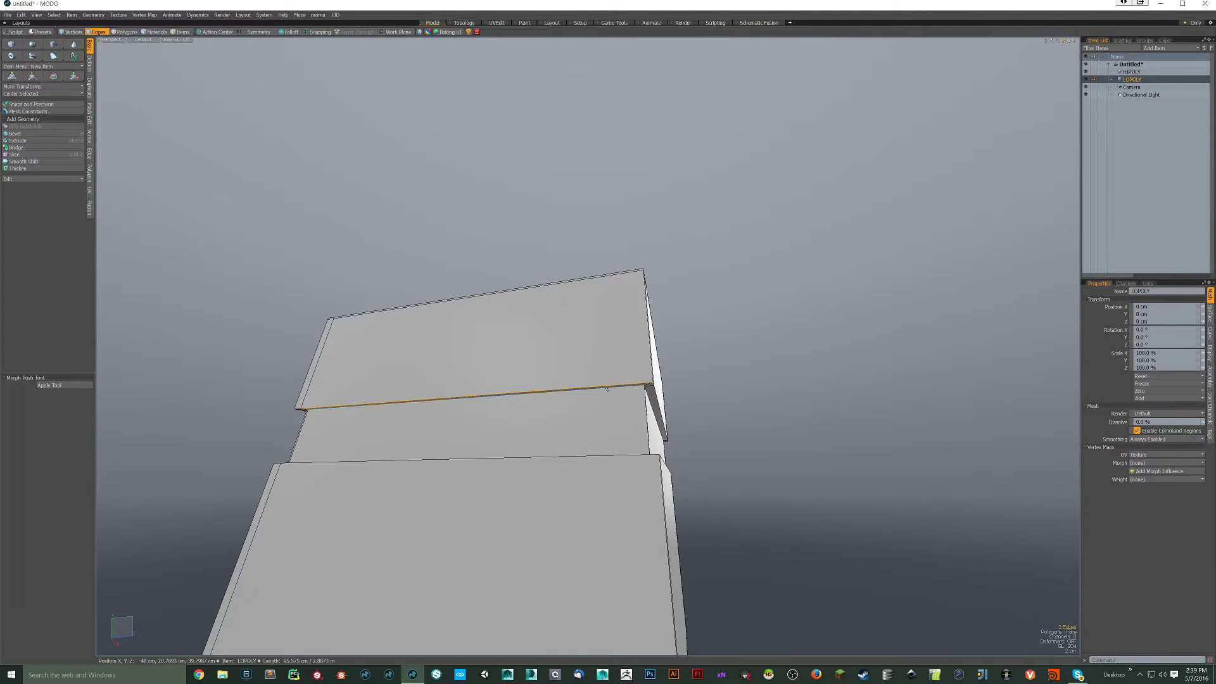
key("BackSpace")
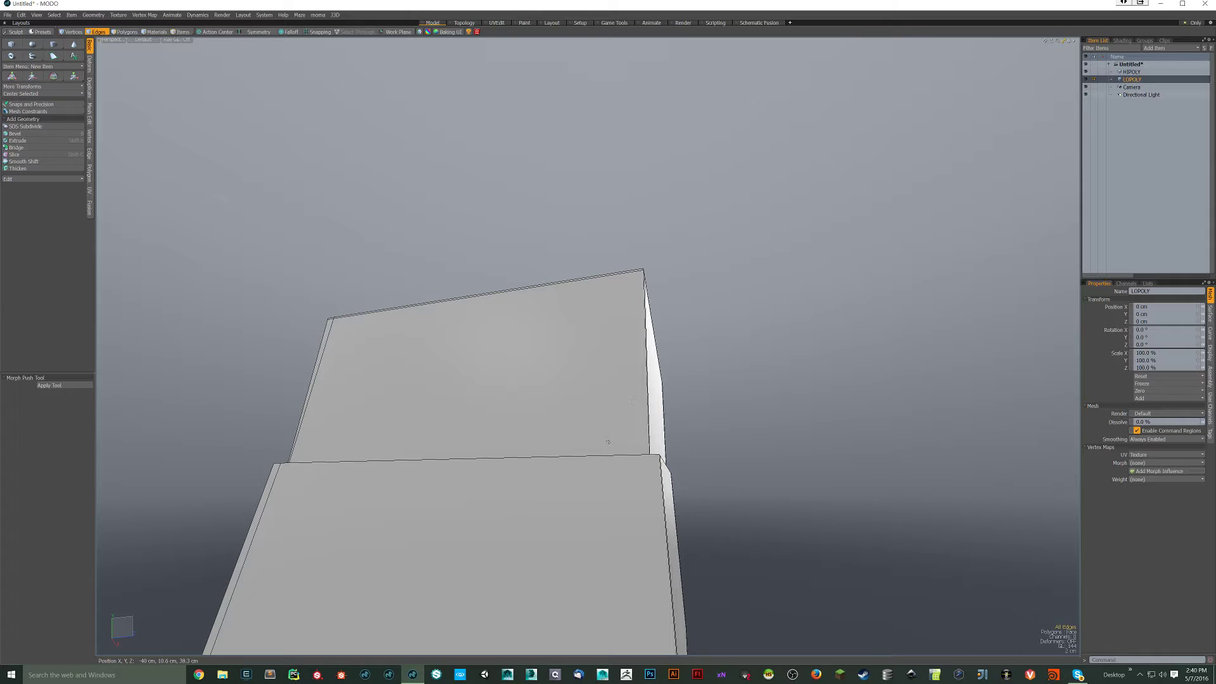
Step: Remove the edge loops around the groove's lower rim to flatten the sides of the LOPOLY cube
left_click(606, 462)
left_click_drag(629, 451, 612, 459, "alt")
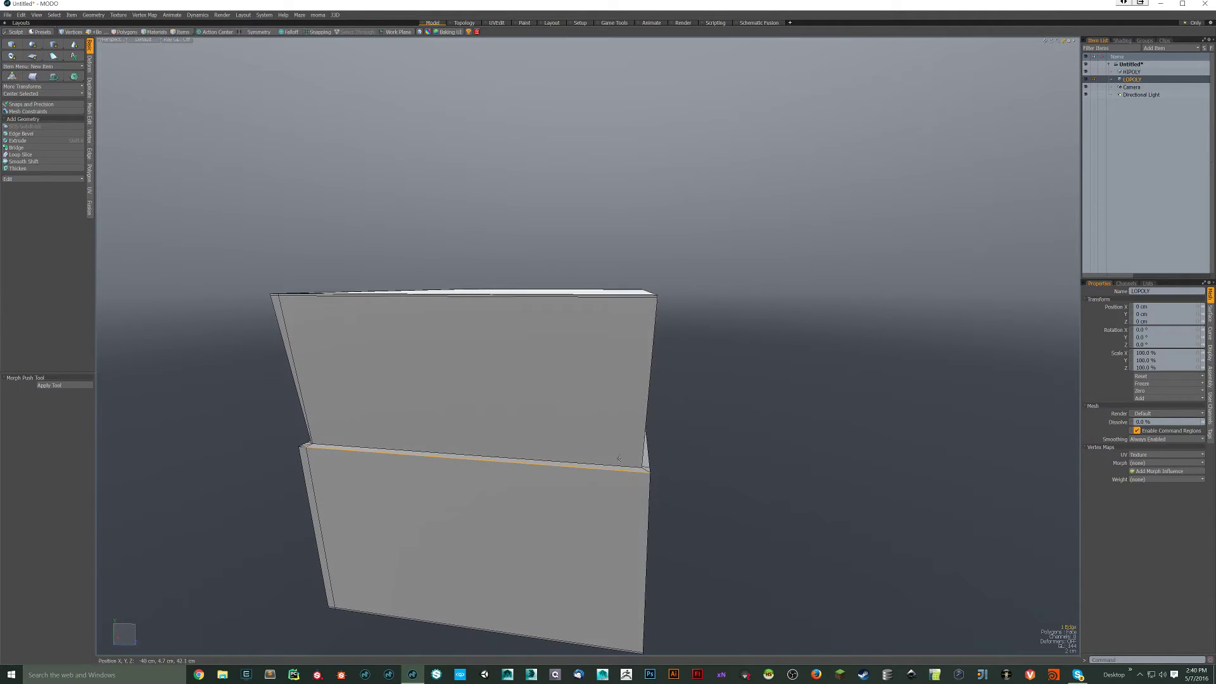
double_click(612, 459)
key("BackSpace")
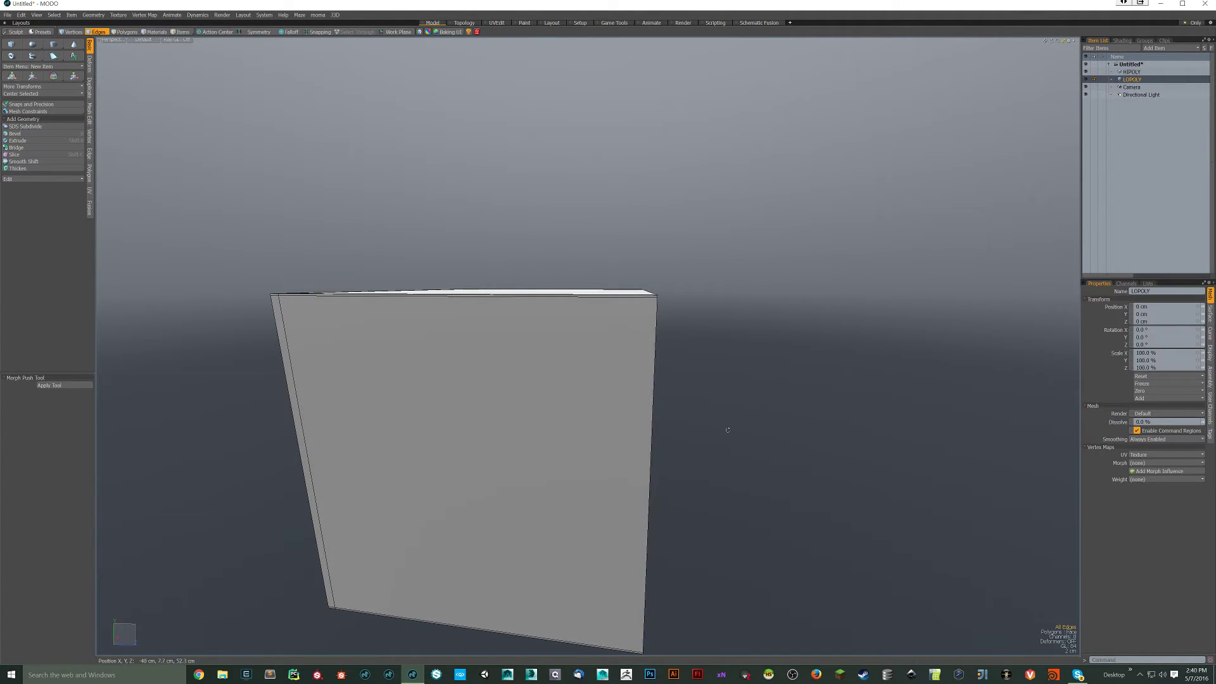
Step: Remove the remaining support edge loops near the cube's corners and borders, reducing LOPOLY to a plain box
left_click_drag(727, 430, 621, 336, "alt")
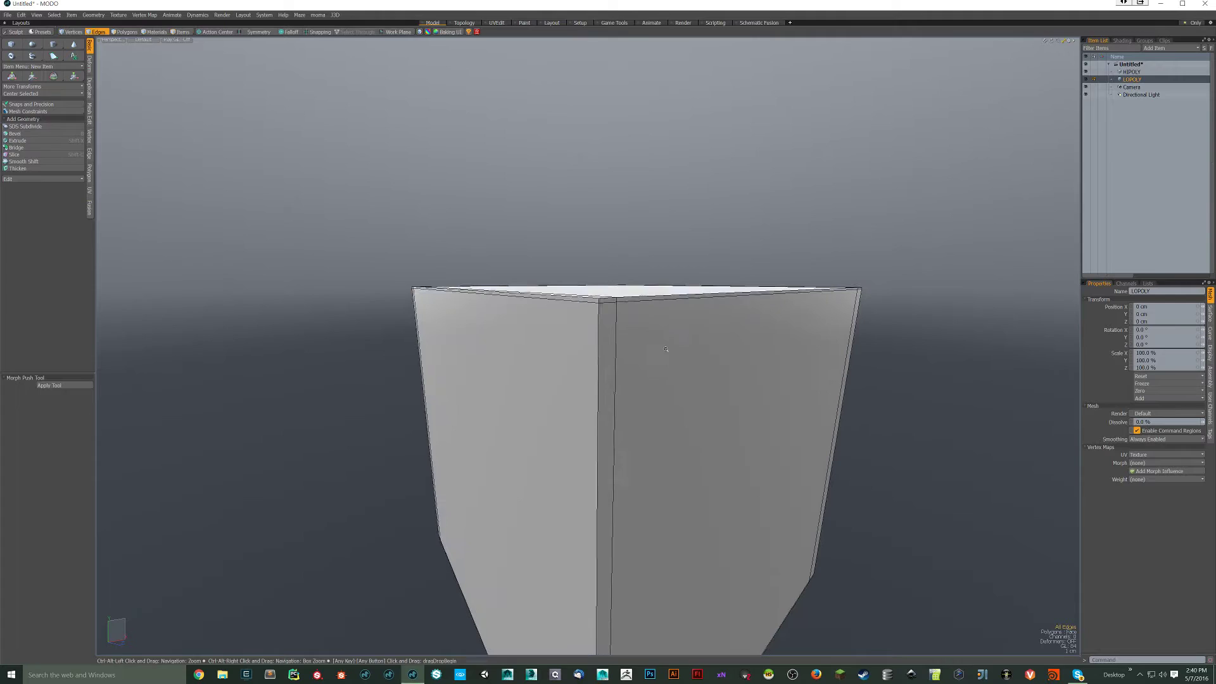
double_click(615, 325)
key("BackSpace")
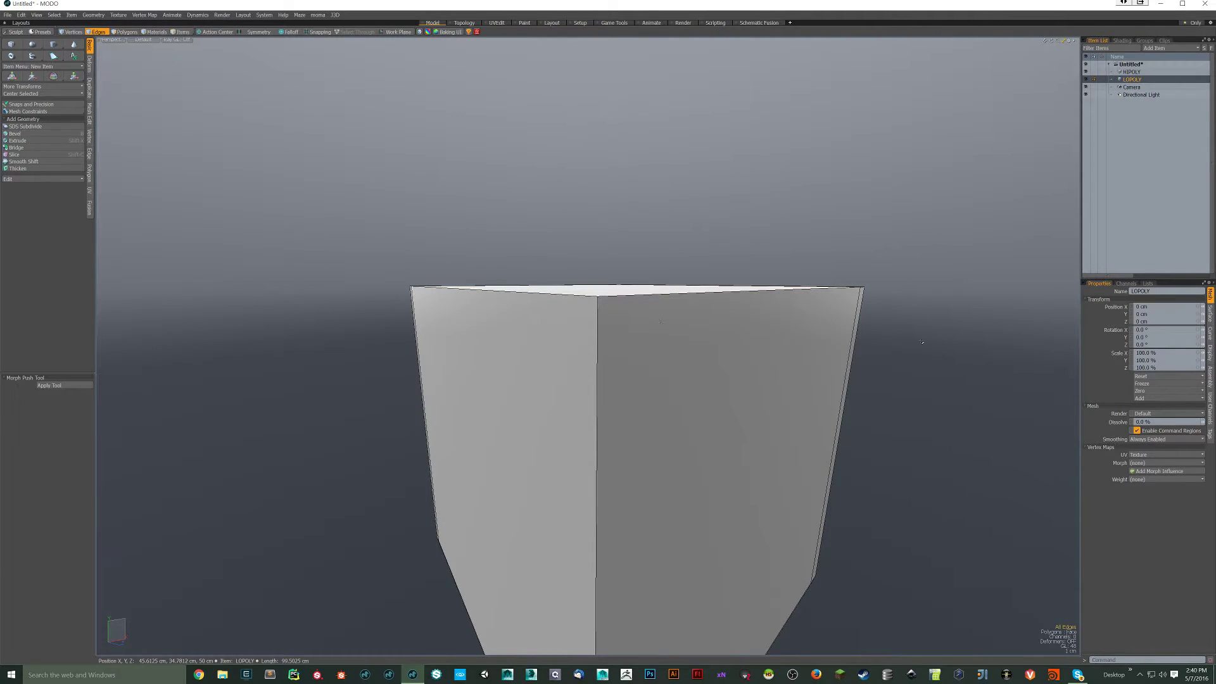
scroll(921, 341, "down", 3)
left_click_drag(921, 342, 519, 351, "alt")
double_click(733, 318)
scroll(640, 287, "up", 3)
double_click(573, 408)
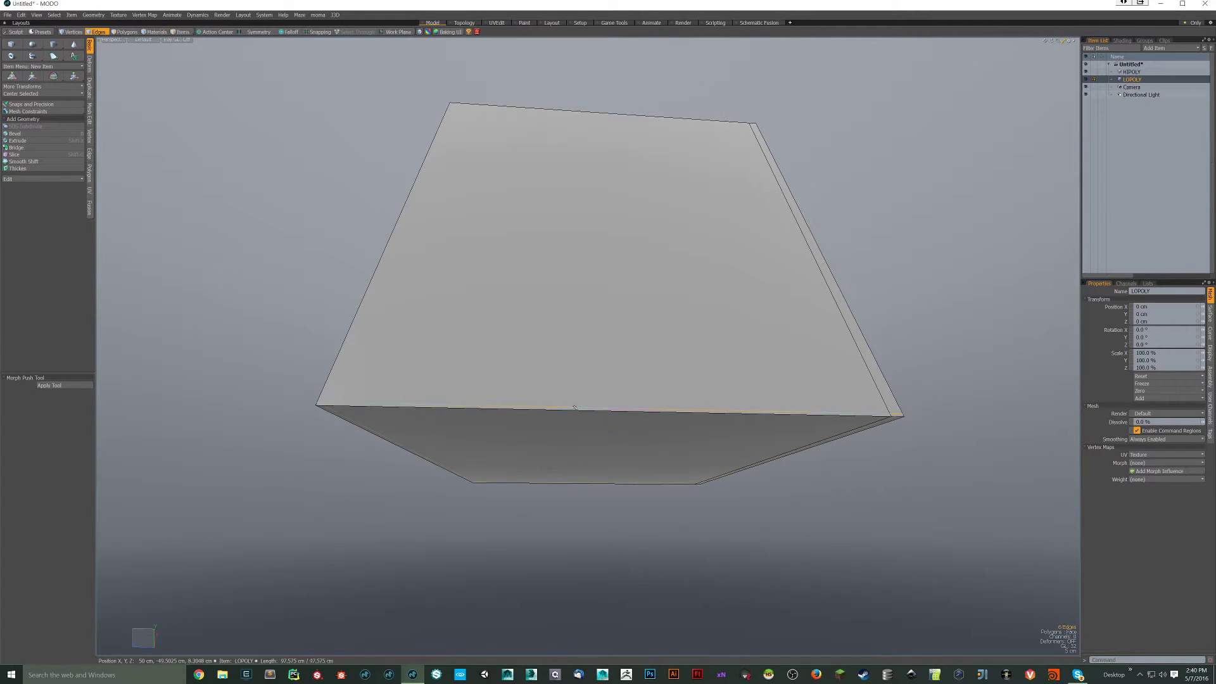
key("BackSpace")
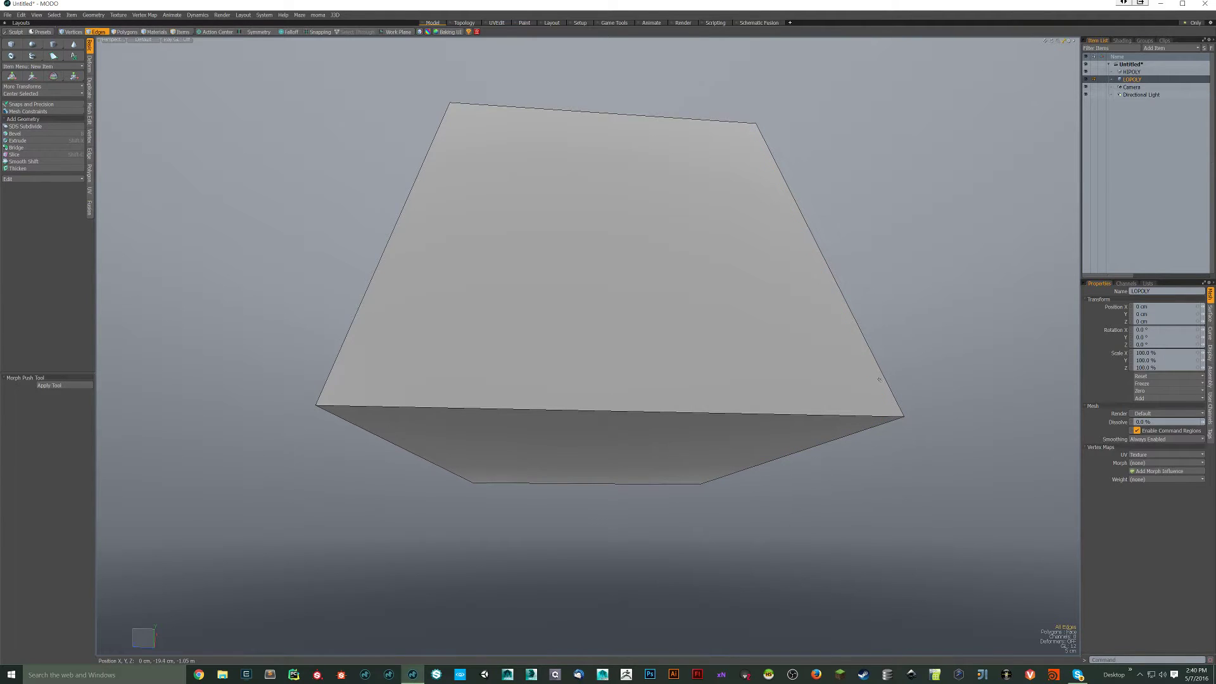
Step: Display the vertex map lists and the floating palettes, and move the item palette clear of the cube
mouse_move(868, 372)
left_mouse_down("alt")
mouse_move(693, 428)
mouse_move(874, 364)
left_mouse_up("alt")
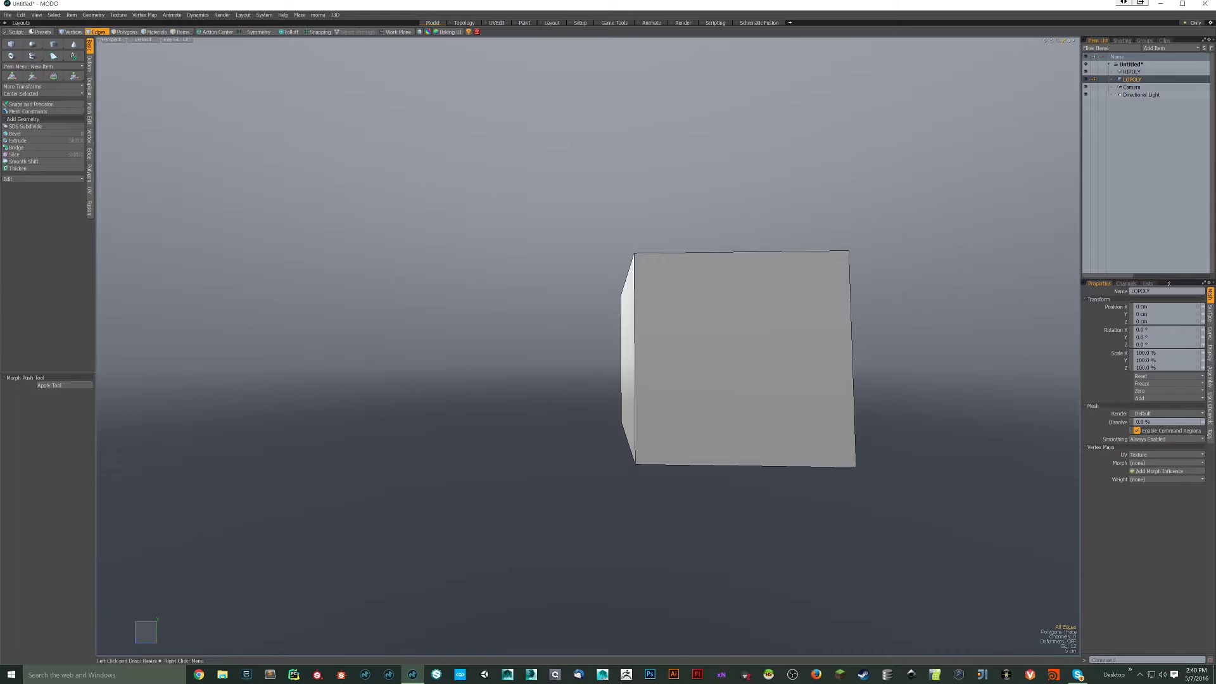
left_click(1147, 285)
key("ctrl+Tab")
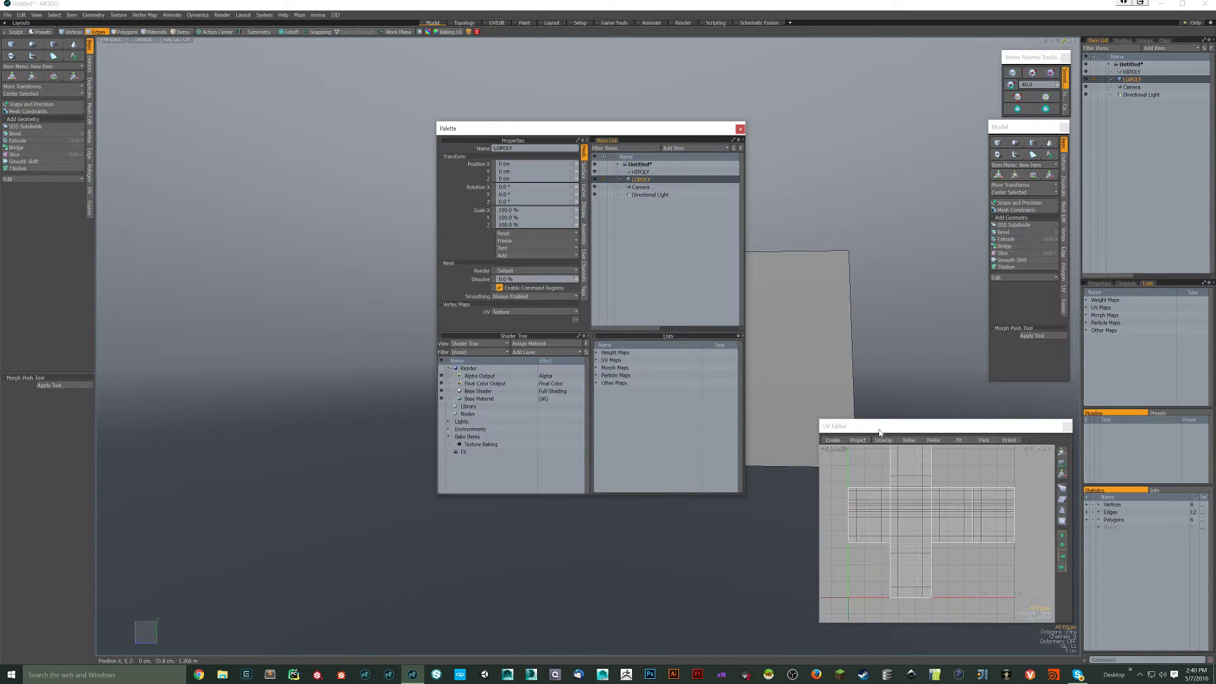
left_click_drag(689, 129, 369, 620)
Step: Enable Tear Off for UV moves and detach the centre and far-right polygons from the cube's cross-shaped UV layout
key("space")
key("space")
key("space")
key("space")
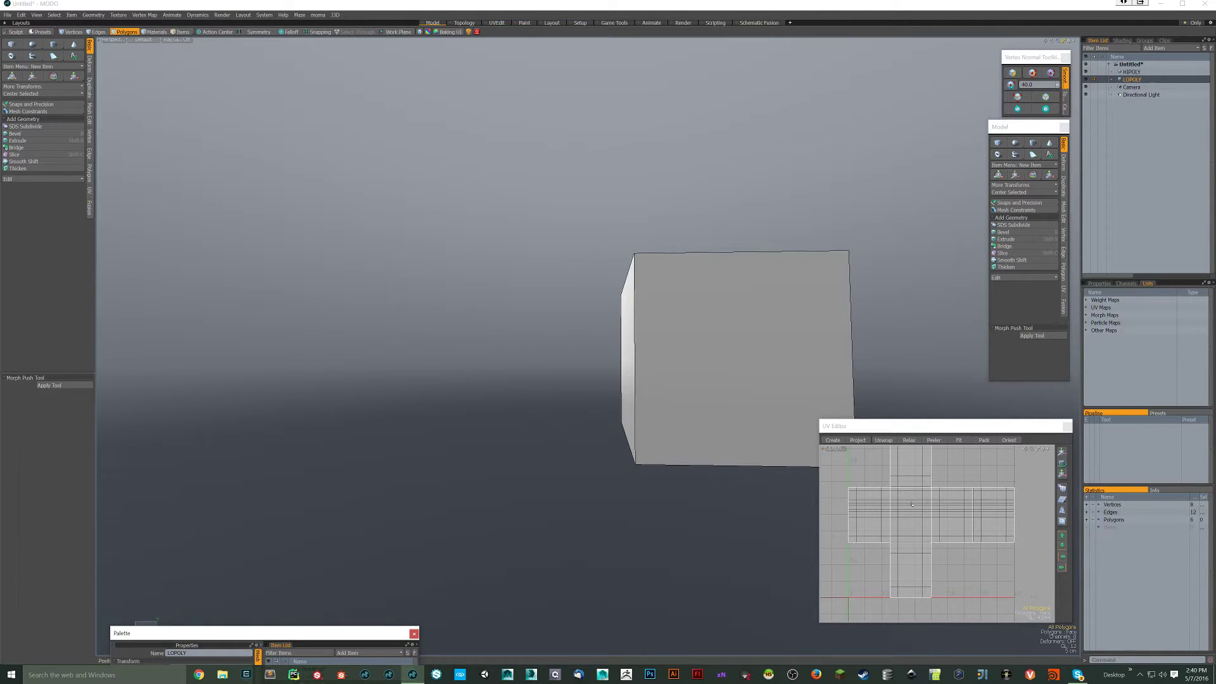
left_click(911, 508)
key("w")
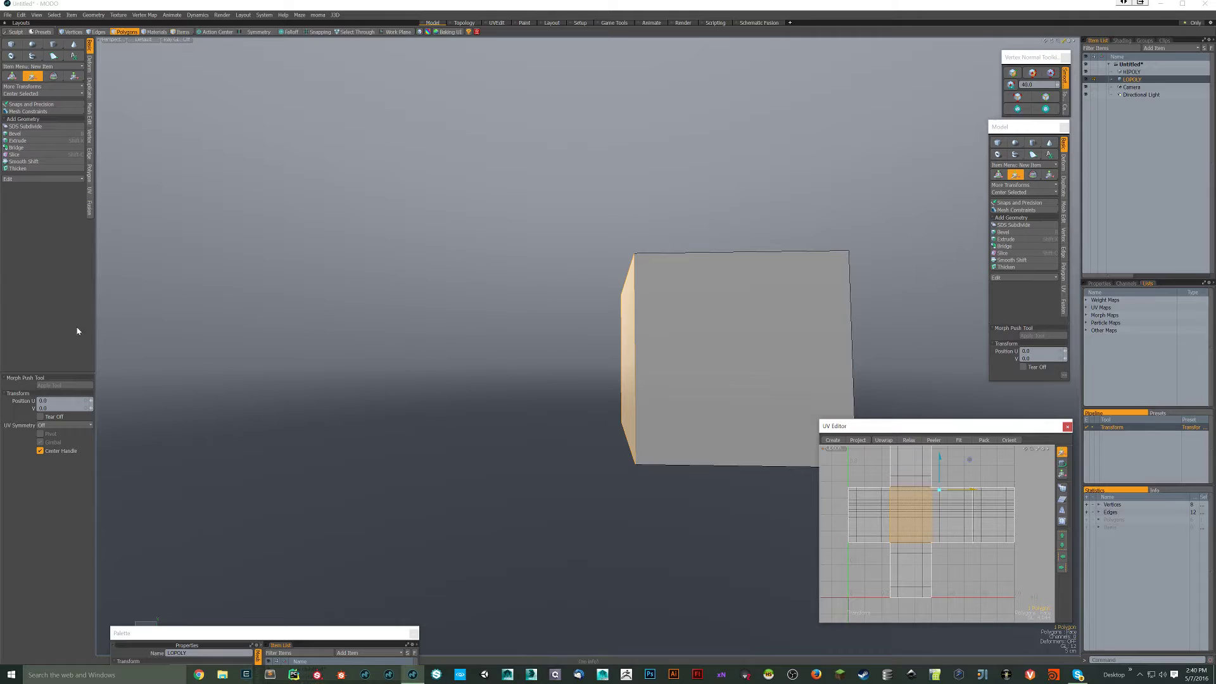
left_click(51, 418)
left_click_drag(926, 473, 981, 537)
key("q")
left_click(995, 507)
key("w")
left_click_drag(1003, 489, 1026, 487)
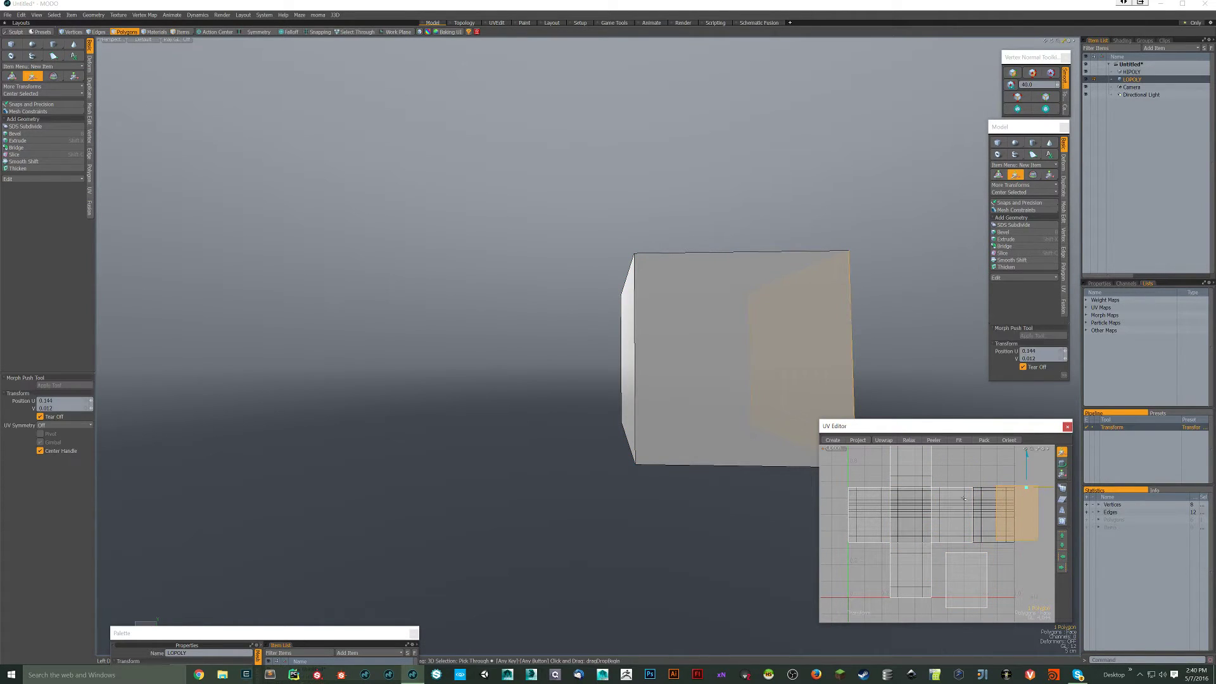
Step: Tear off the remaining joined polygons of the cross-shaped UV layout and move them apart as separate islands
key("q")
left_click(953, 506)
key("w")
key("q")
left_click_drag(953, 507, 879, 497)
left_click(920, 466)
key("w")
key("q")
left_click(869, 513)
key("w")
key("q")
Step: Pack all the separated UV islands to fill the UV square
left_click(950, 468)
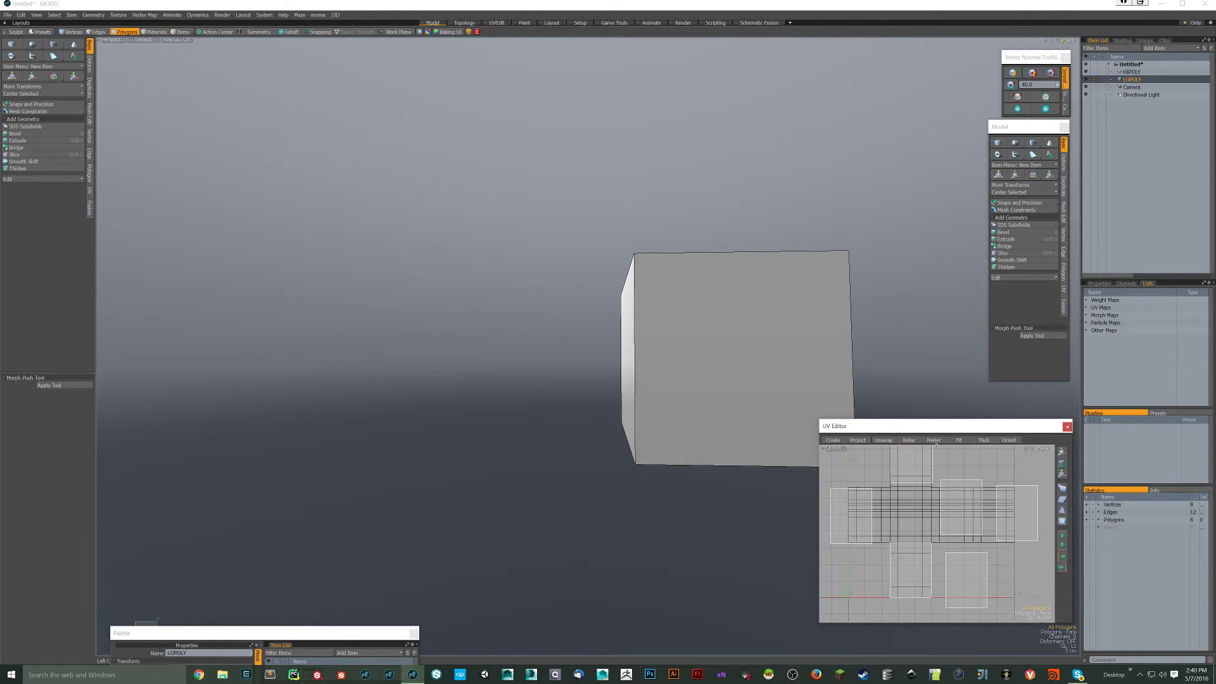
left_click(981, 441)
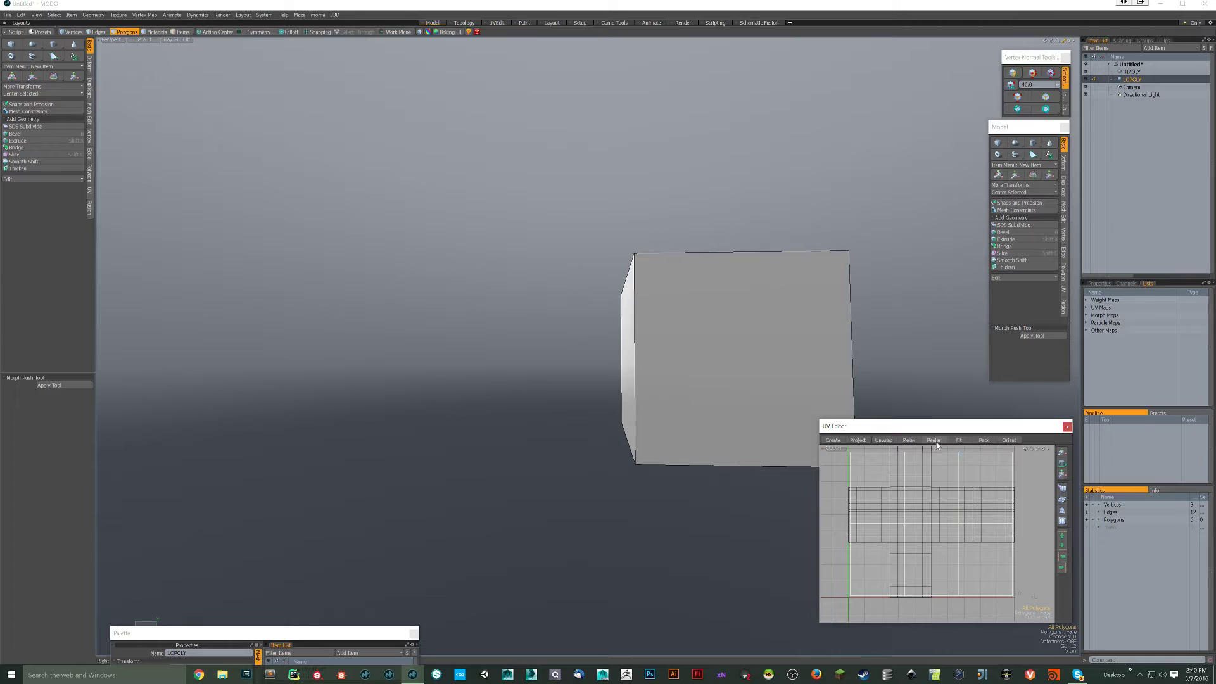
scroll(792, 288, "down", 3)
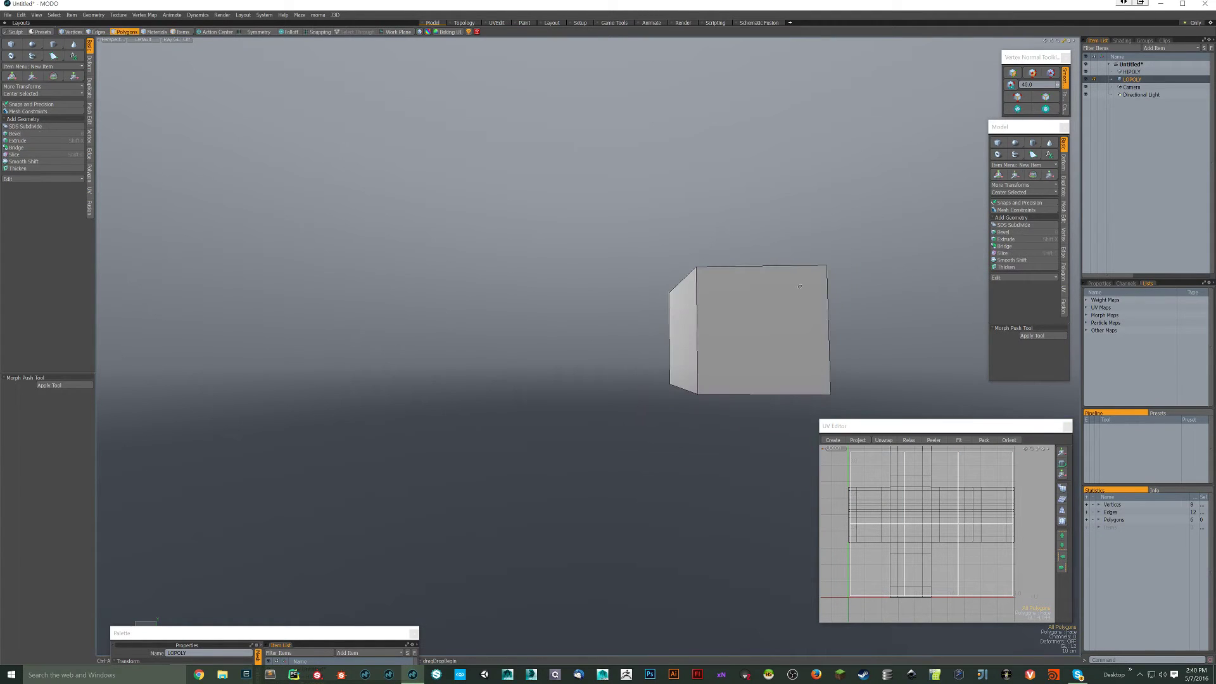
scroll(944, 509, "down", 2)
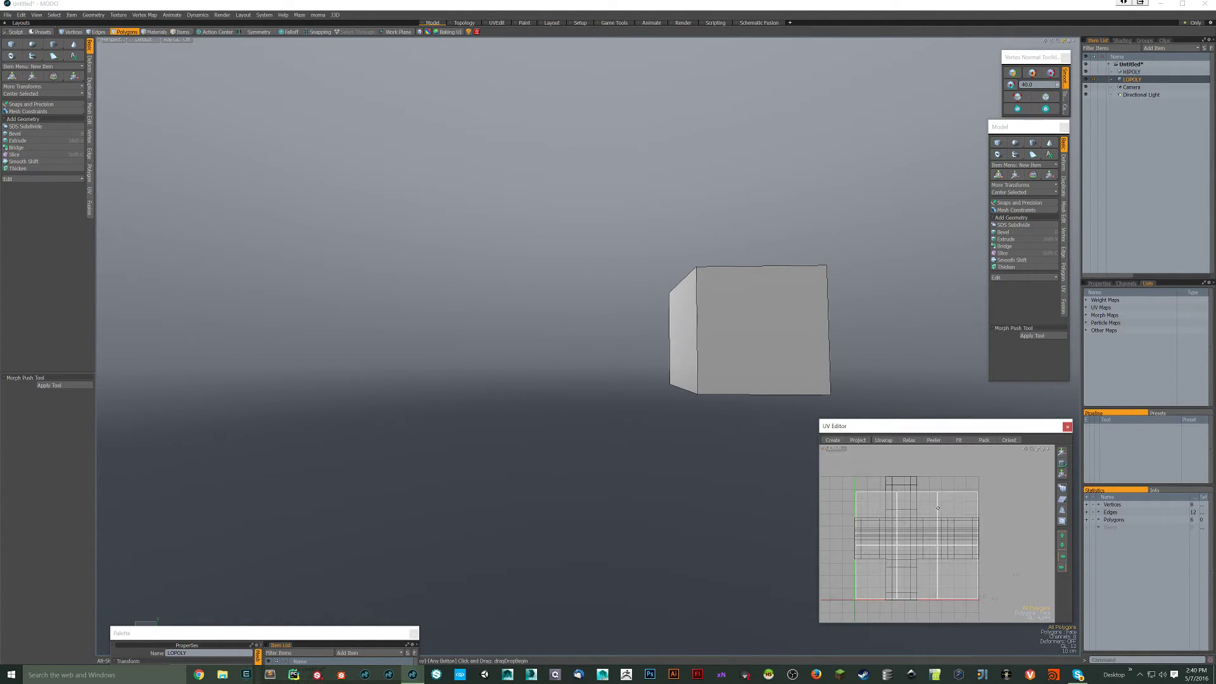
Step: Rename the Texture UV map of the low-poly cube as uv1
left_click(1087, 308)
double_click(1102, 315)
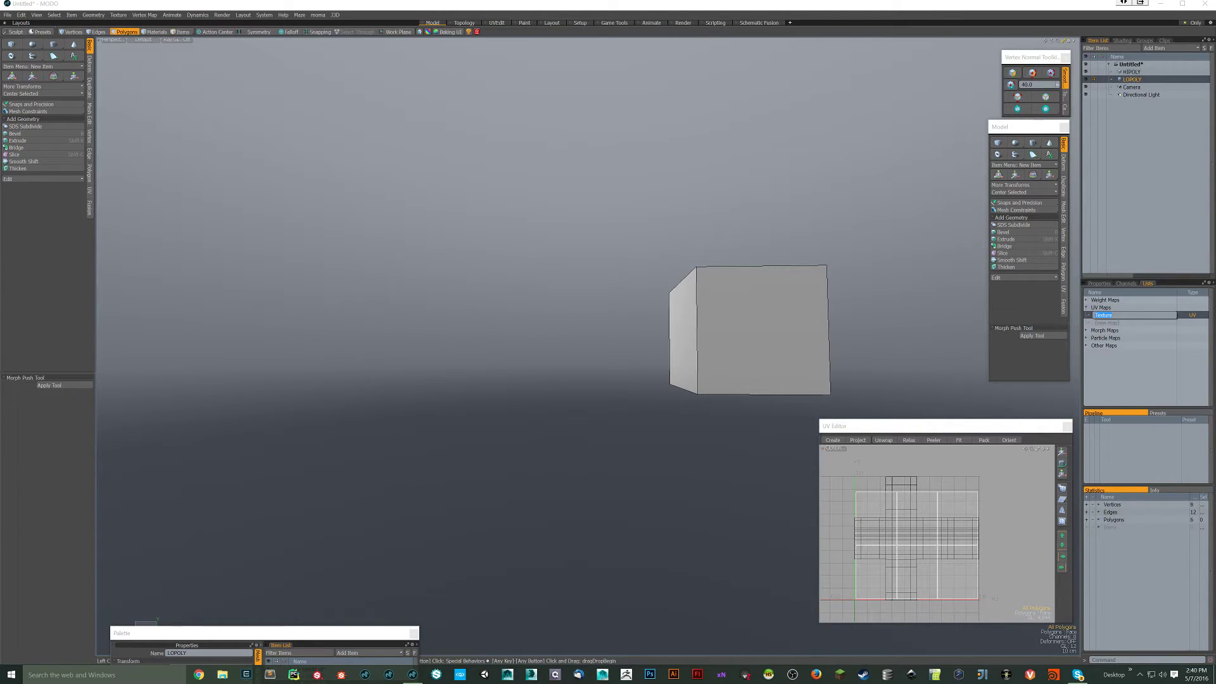
type("uv")
key("Return")
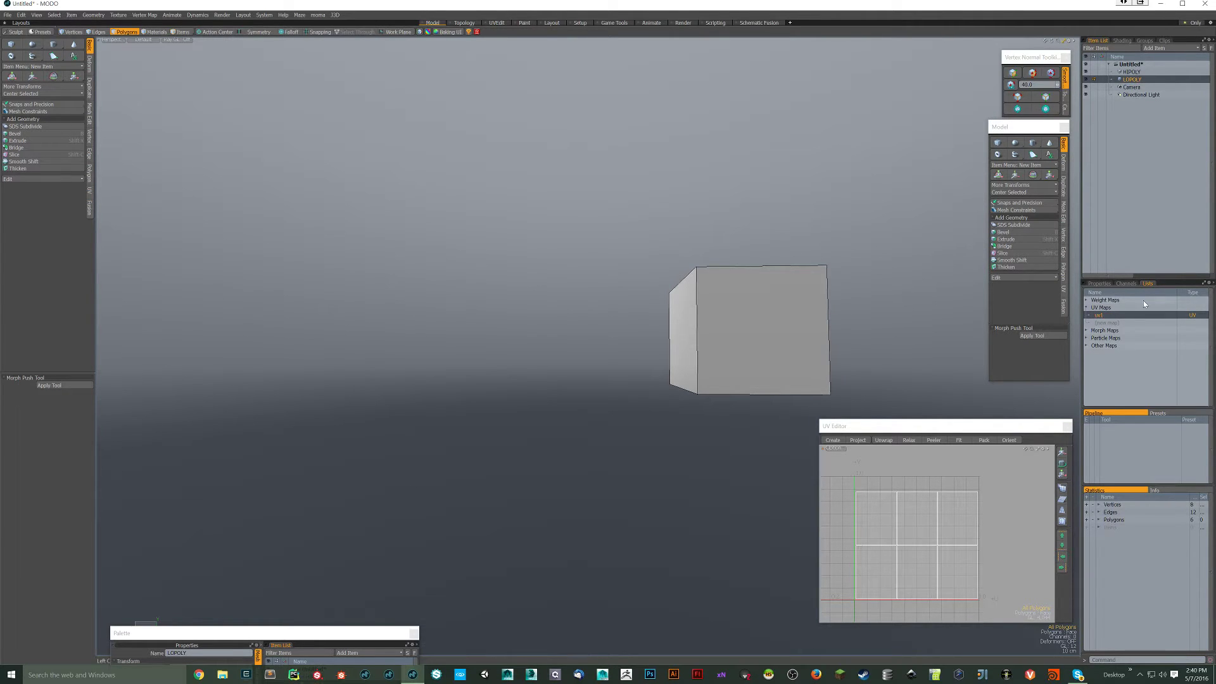
Step: Create a relative morph map named cage for the low-poly cube and make it active
left_click(1105, 338)
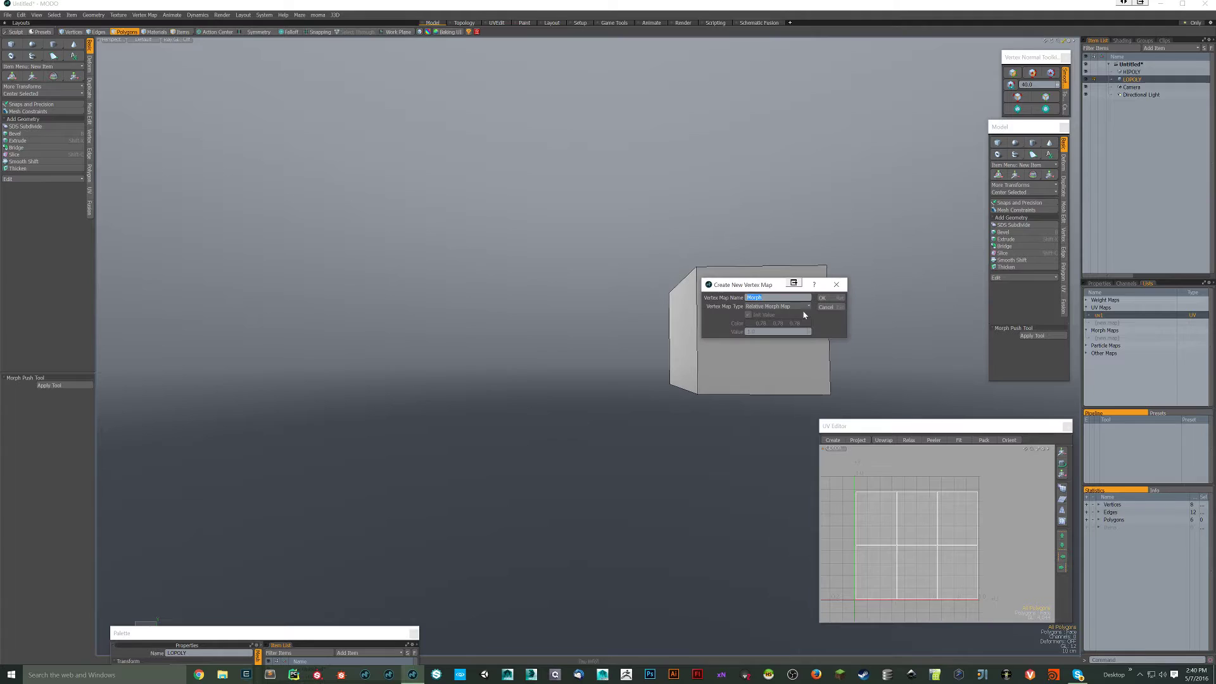
key("Return")
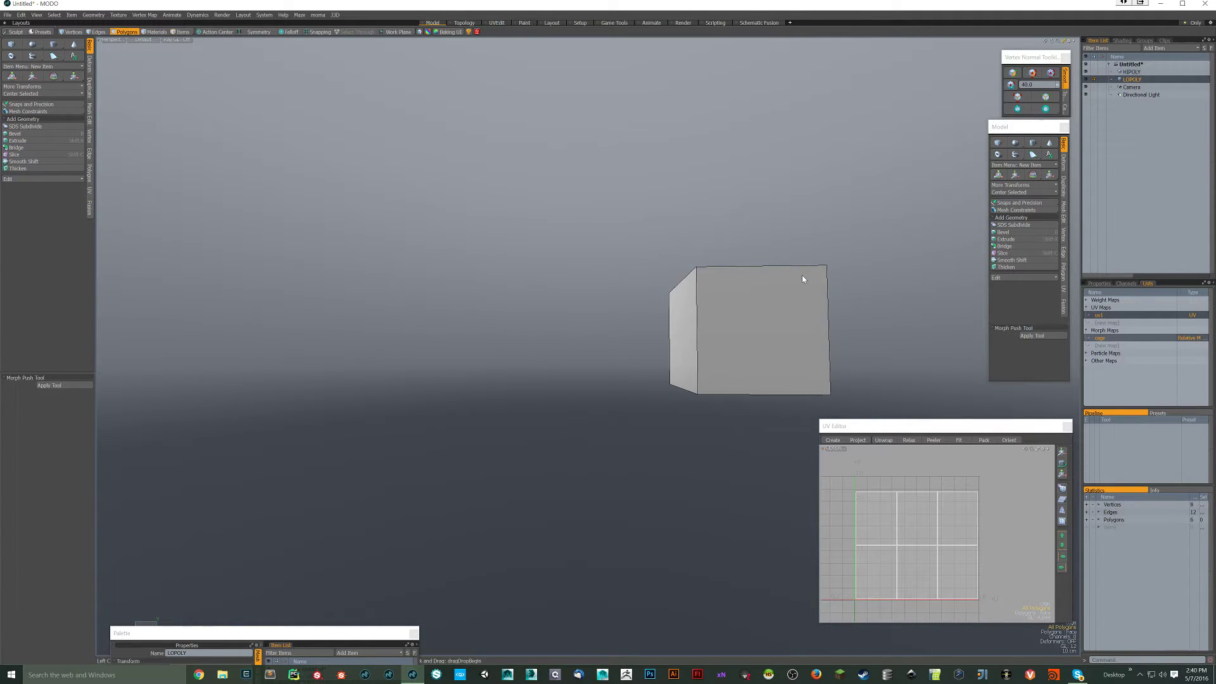
left_click_drag(801, 275, 826, 325, "alt")
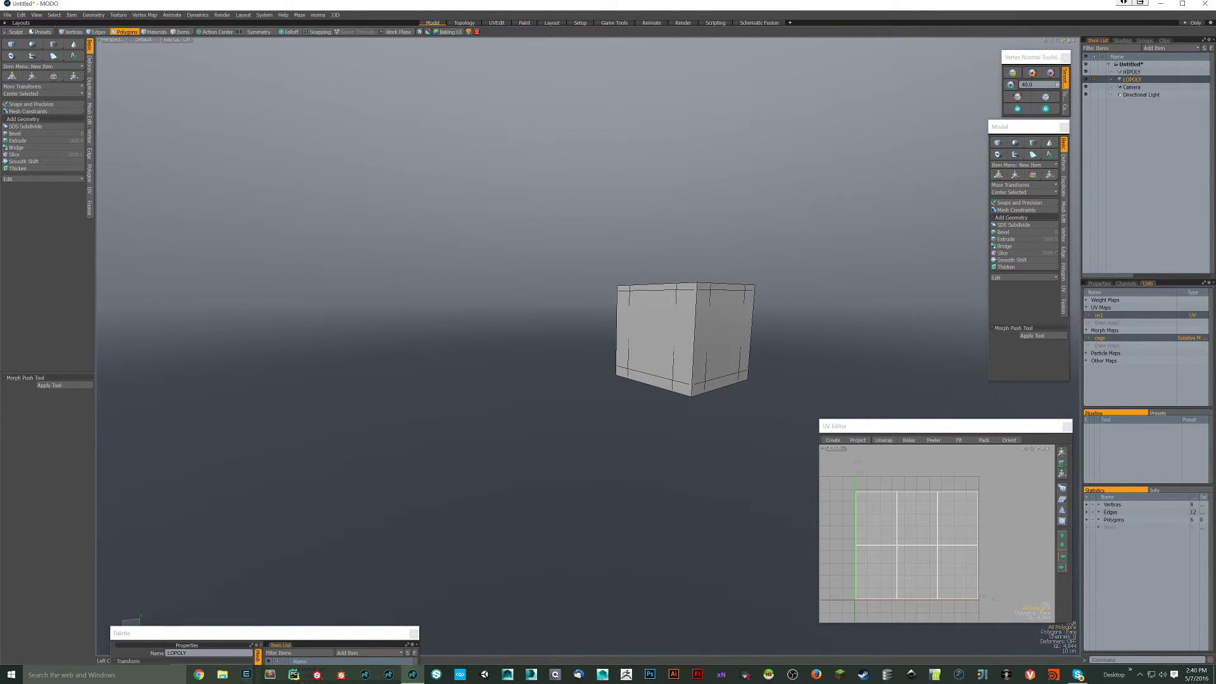
left_click(1196, 340)
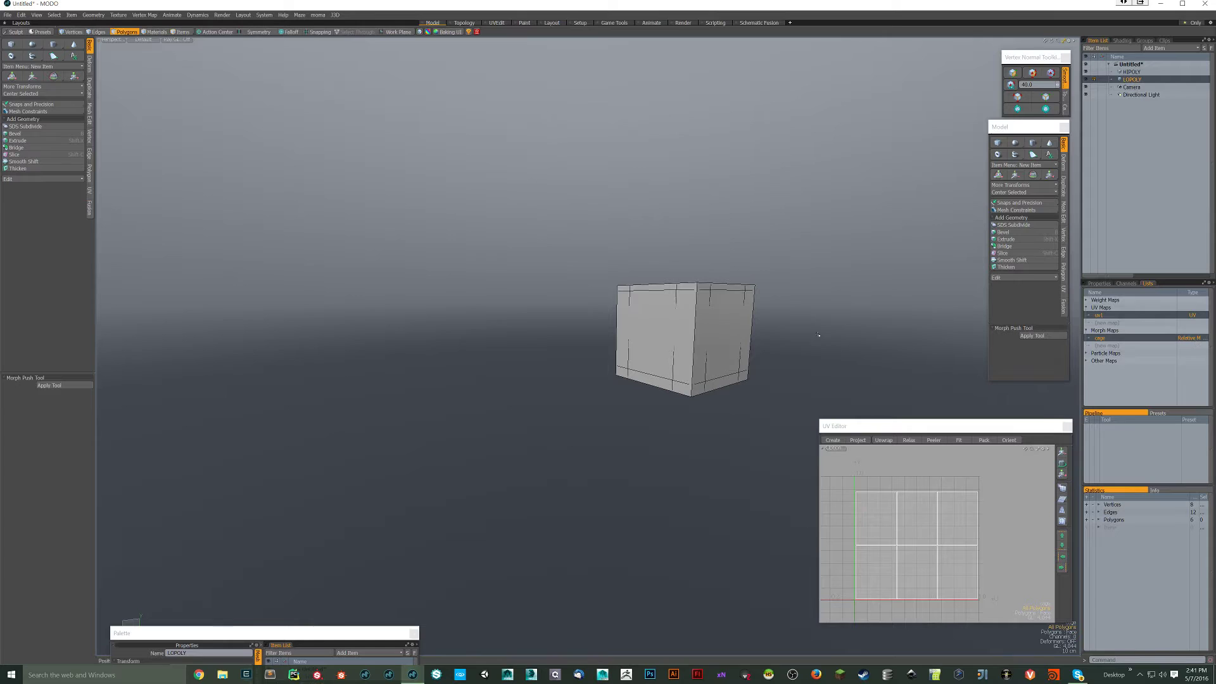
Step: Push the cube outward in the cage morph with the Morph Push Tool, and deselect the morph
left_click(1032, 336)
mouse_move(719, 305)
left_mouse_down()
mouse_move(762, 312)
mouse_move(854, 208)
mouse_move(833, 293)
mouse_move(758, 296)
mouse_move(711, 312)
mouse_move(724, 307)
left_mouse_up()
key("q")
left_click(1188, 339)
Step: Select all polygons of the low-poly cube and assign them a material named LO
scroll(724, 306, "up", 2)
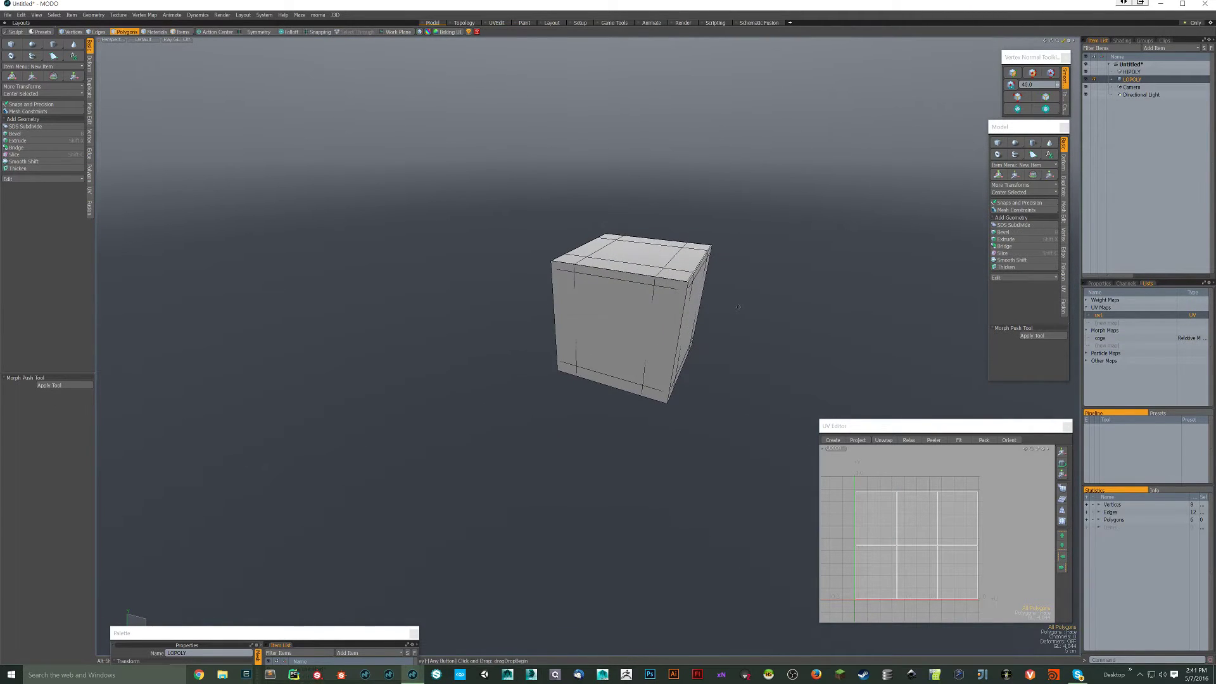
key("bracketleft")
key("m")
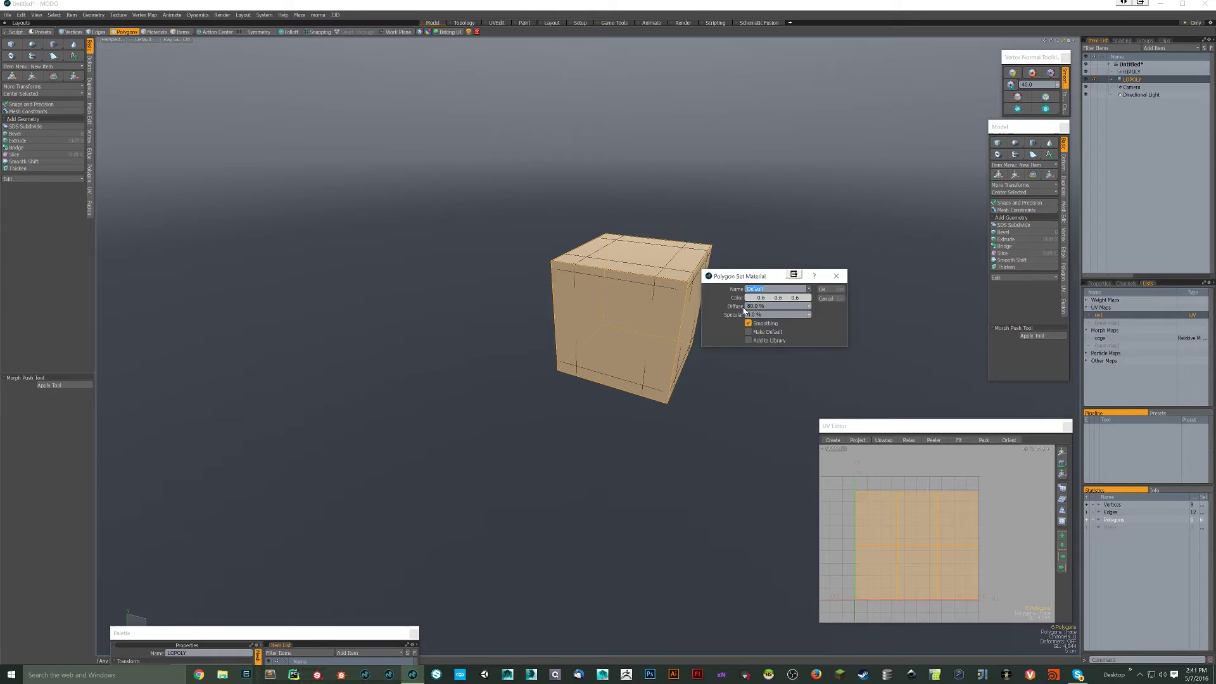
type("LO")
key("Return")
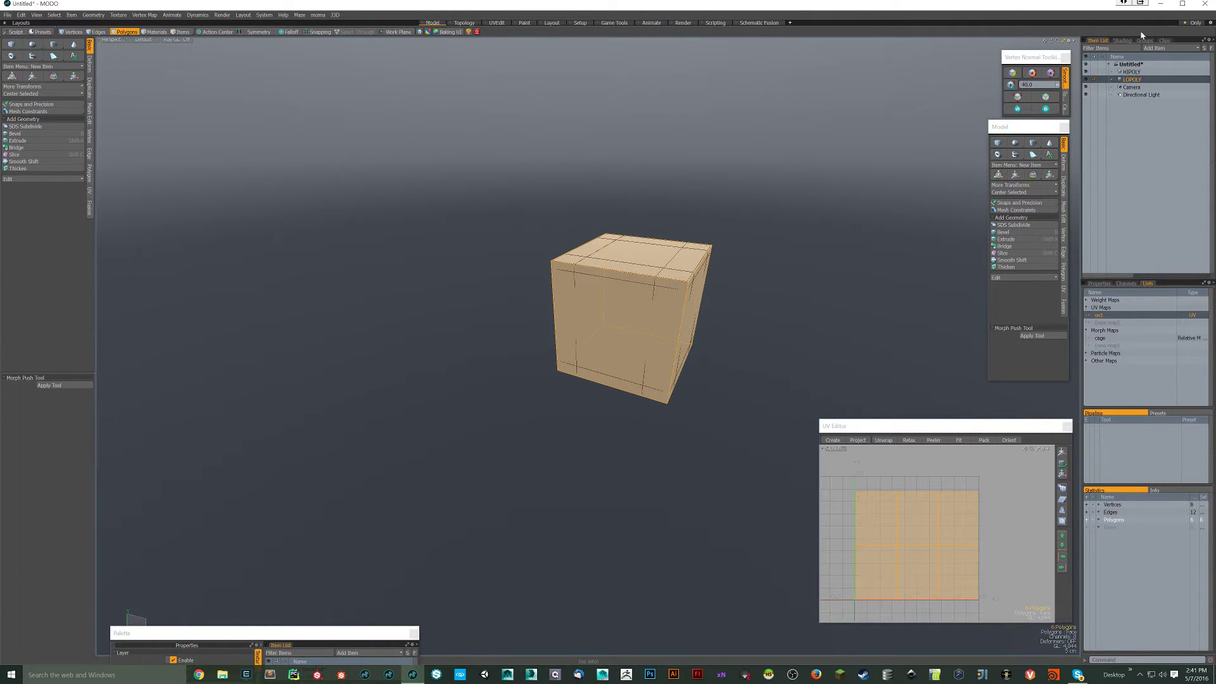
Step: Add a new Targa image map named new_normal to the LO material, saving the image file on the Desktop
left_click(1122, 41)
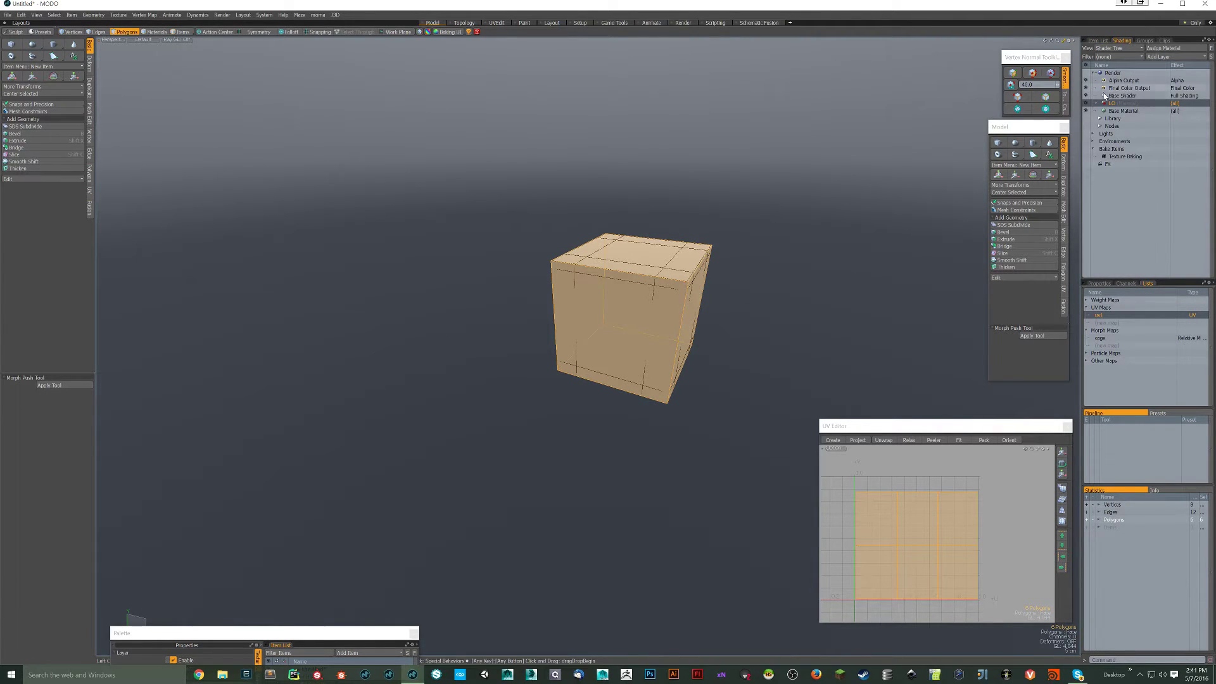
left_click(1178, 57)
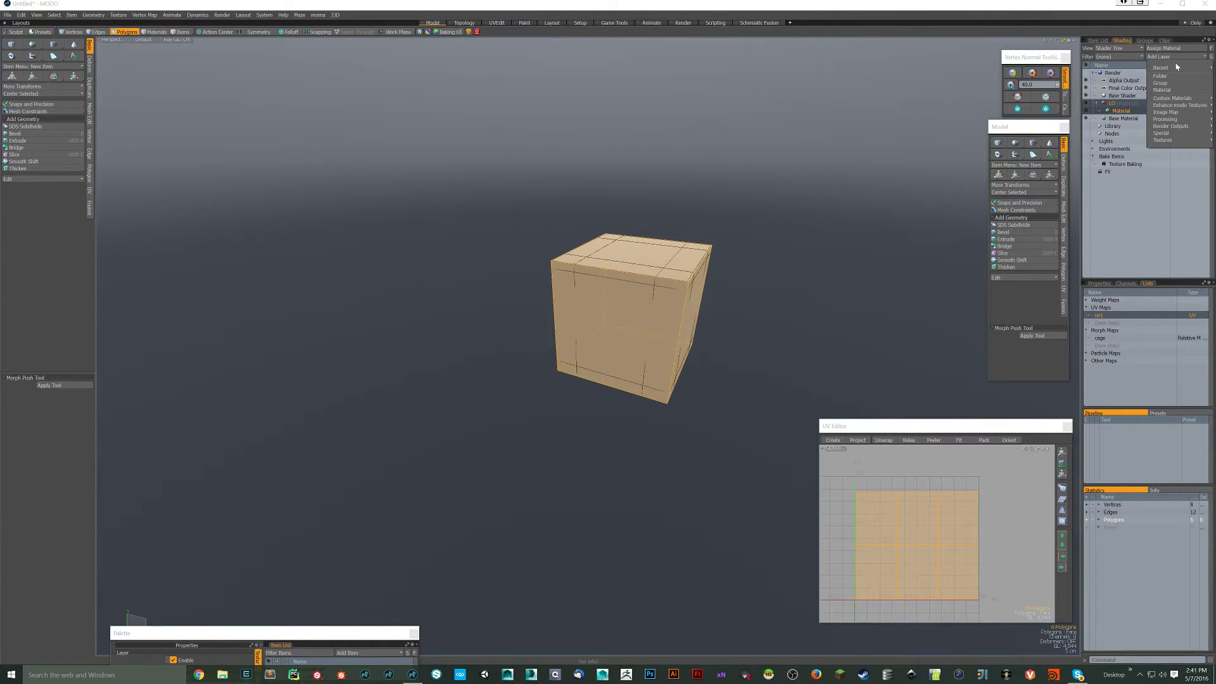
mouse_move(1172, 106)
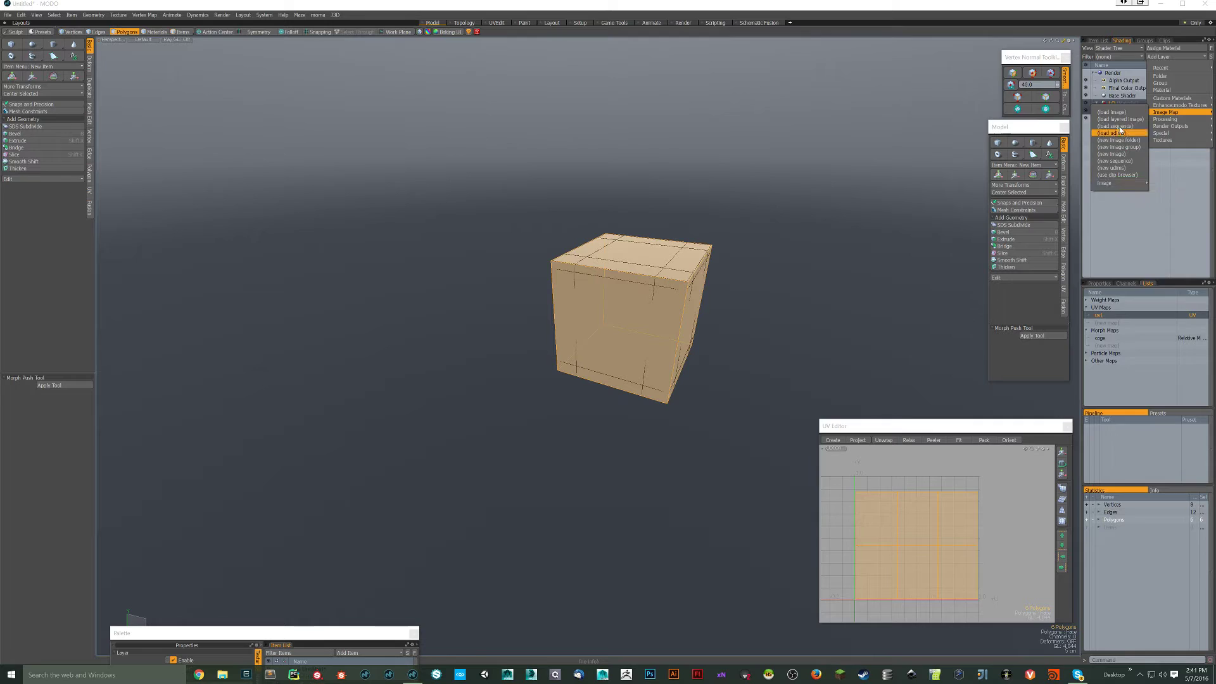
left_click(1125, 153)
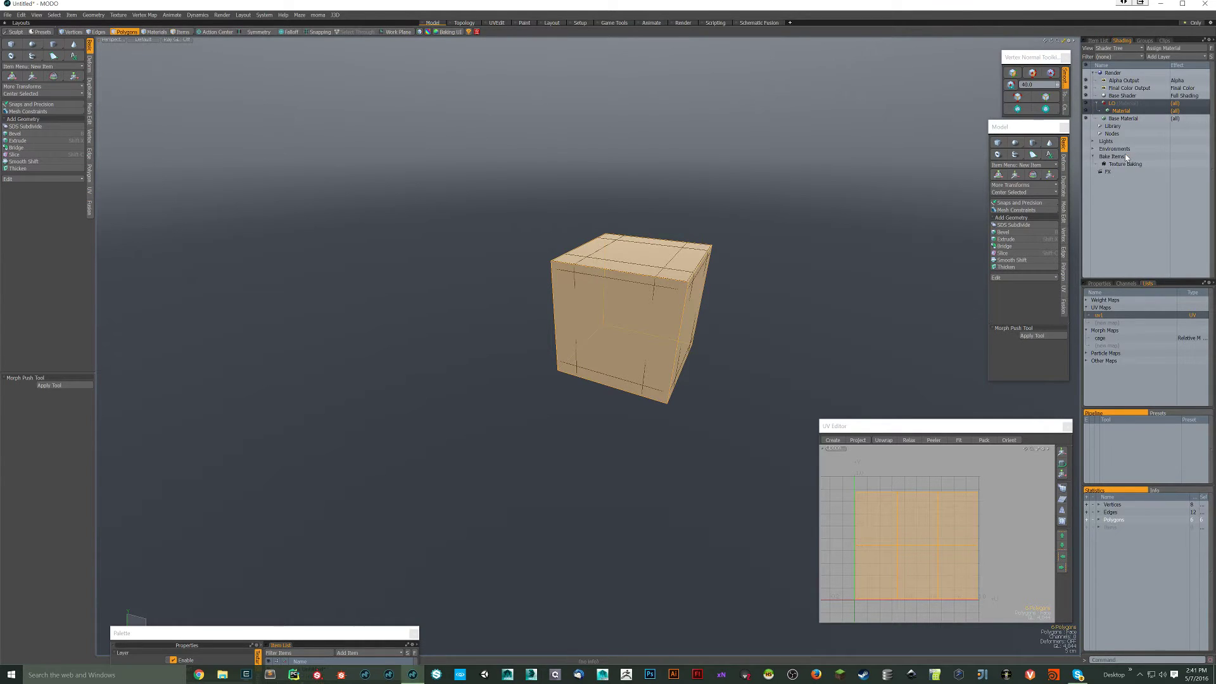
scroll(106, 85, "up", 3)
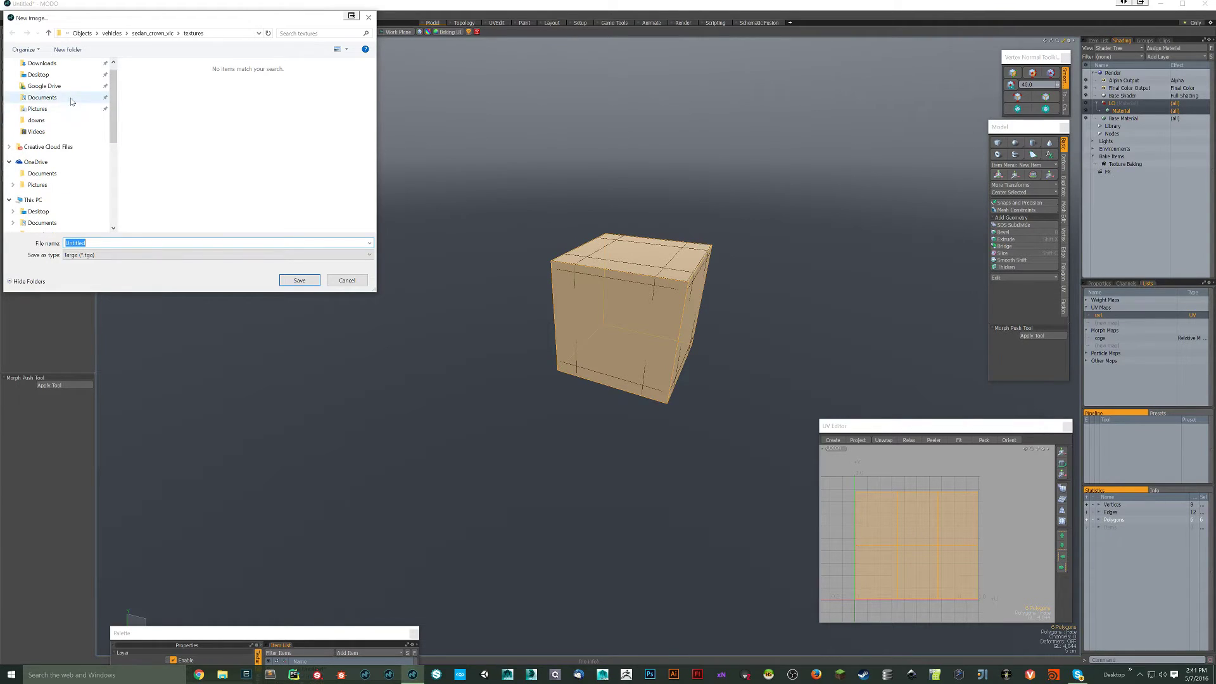
scroll(95, 101, "up", 1)
left_click(89, 90)
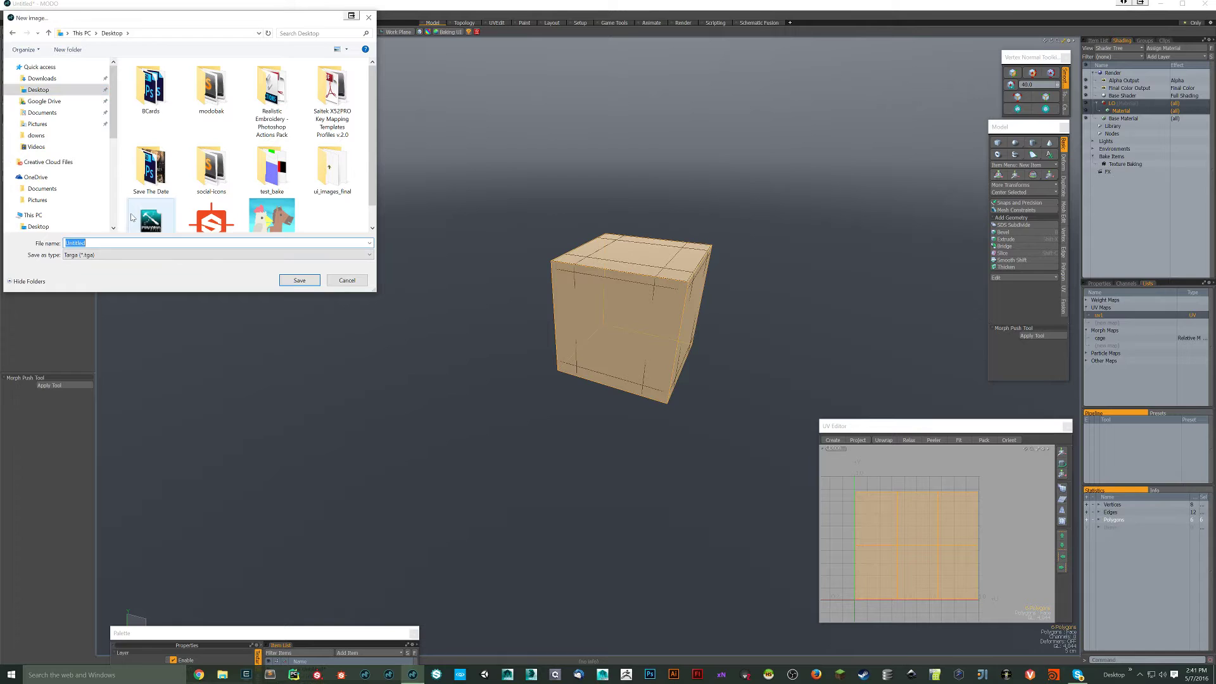
type("test_norm")
key("Return")
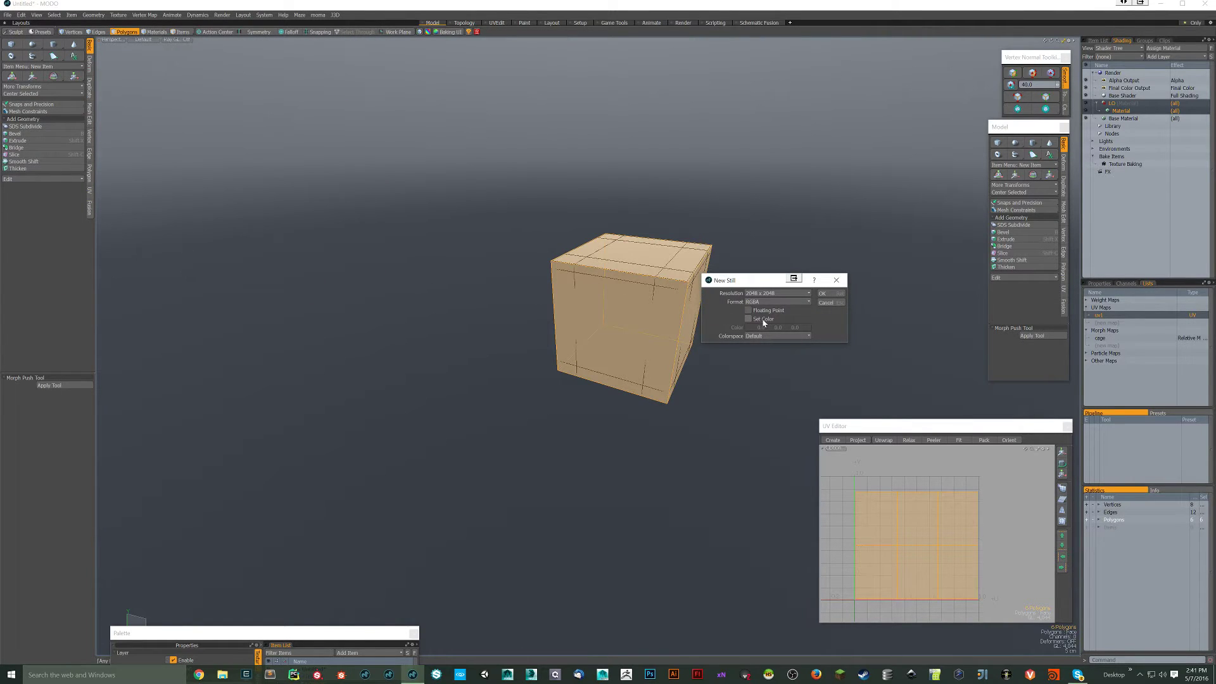
left_click(775, 302)
left_click(763, 292)
left_click(822, 293)
Step: Set the effect of the new_normal image map to Normal
left_click(1180, 110)
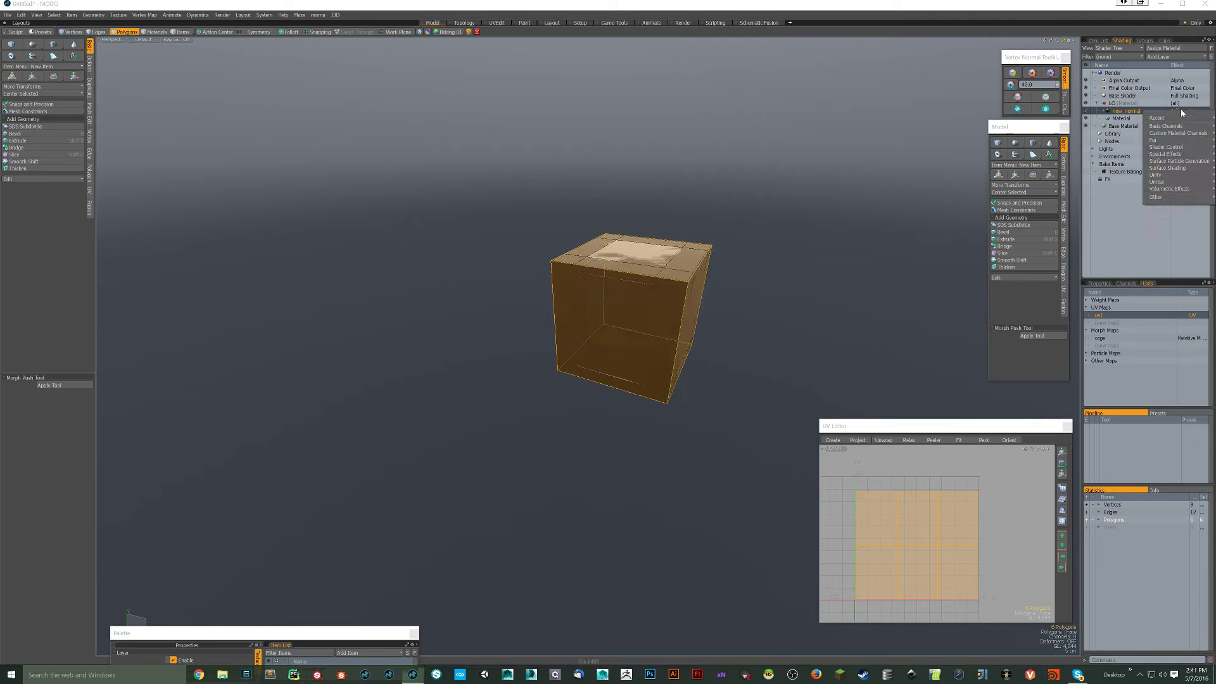
mouse_move(1175, 118)
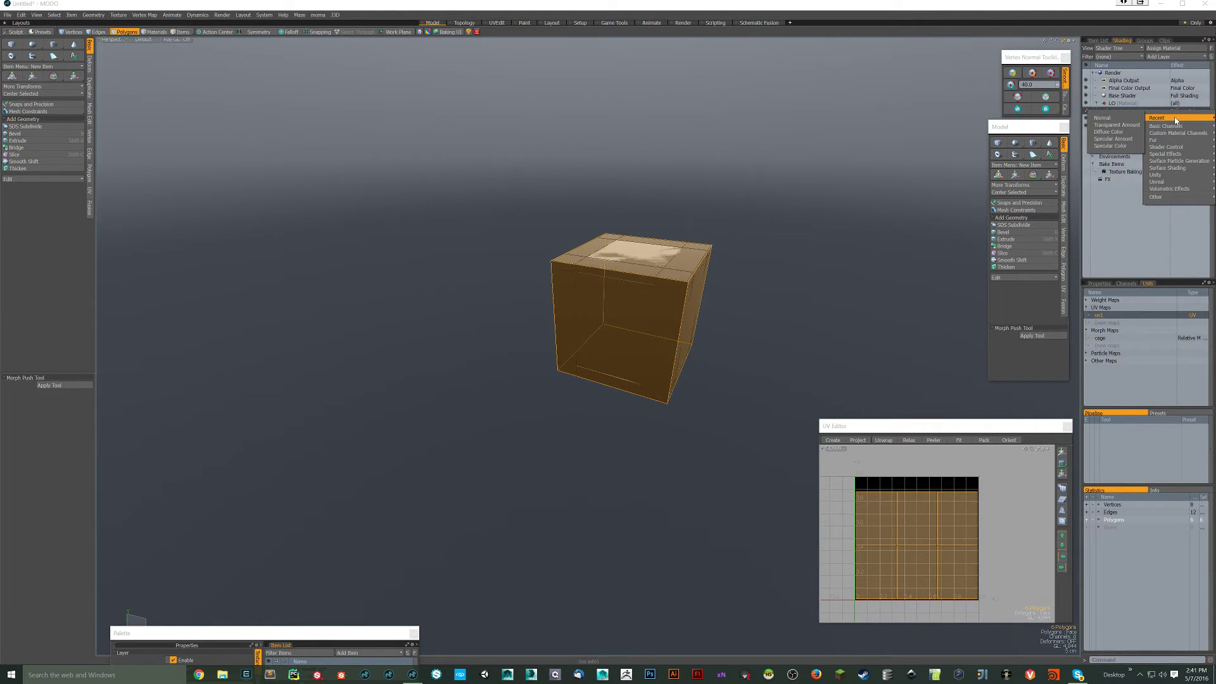
left_click(1118, 119)
left_click(905, 306)
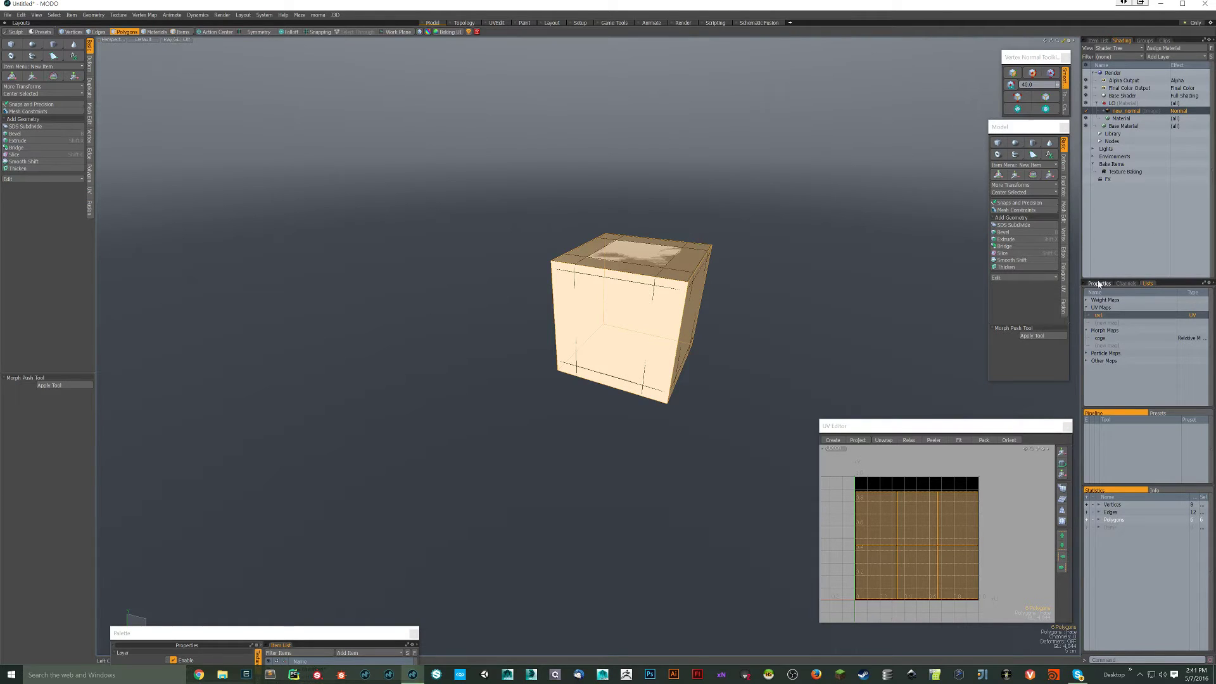
Step: Select the low-poly cube and preview its cage morph, and deselect the morph again
left_click_drag(760, 298, 507, 284, "alt")
scroll(585, 305, "up", 6)
scroll(583, 291, "down", 10)
scroll(581, 271, "up", 2)
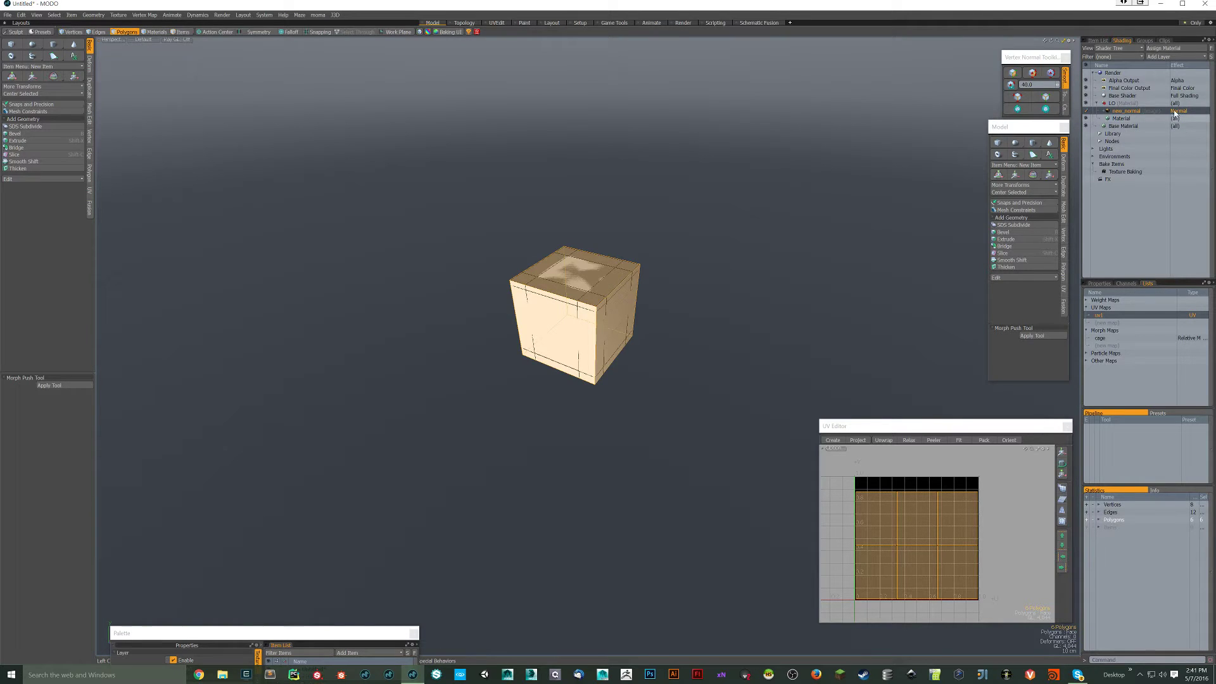
left_click(1097, 40)
left_click(1134, 79)
left_click(1132, 73)
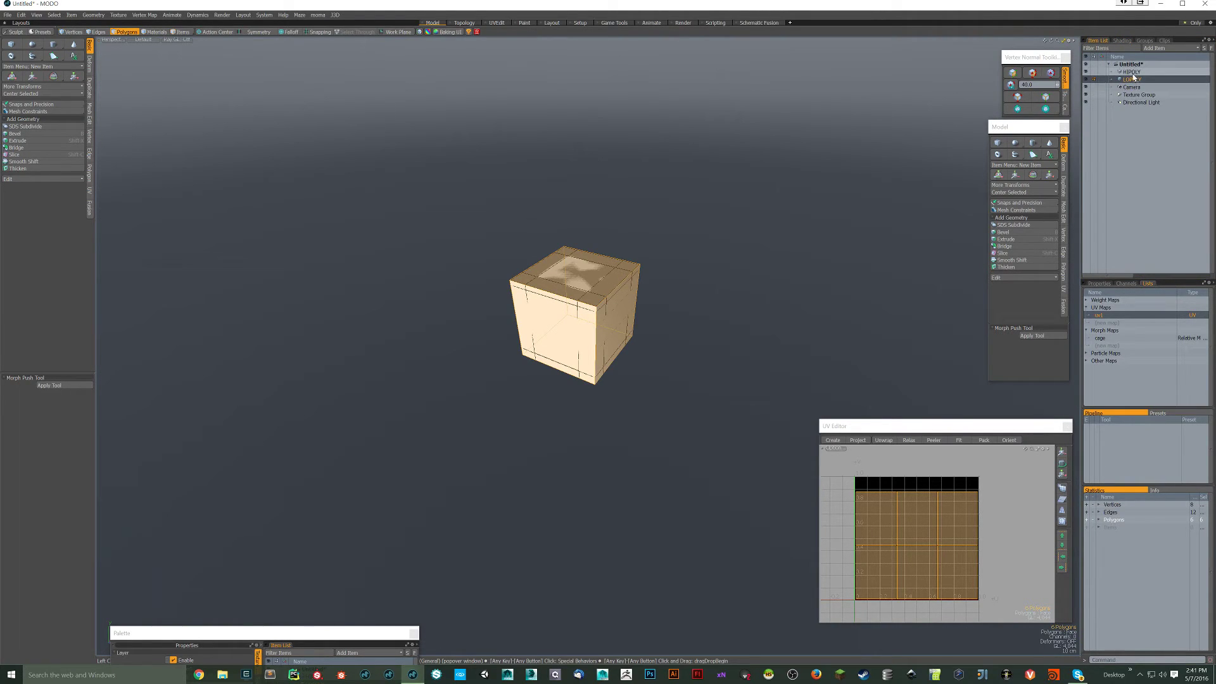
left_click(1134, 80)
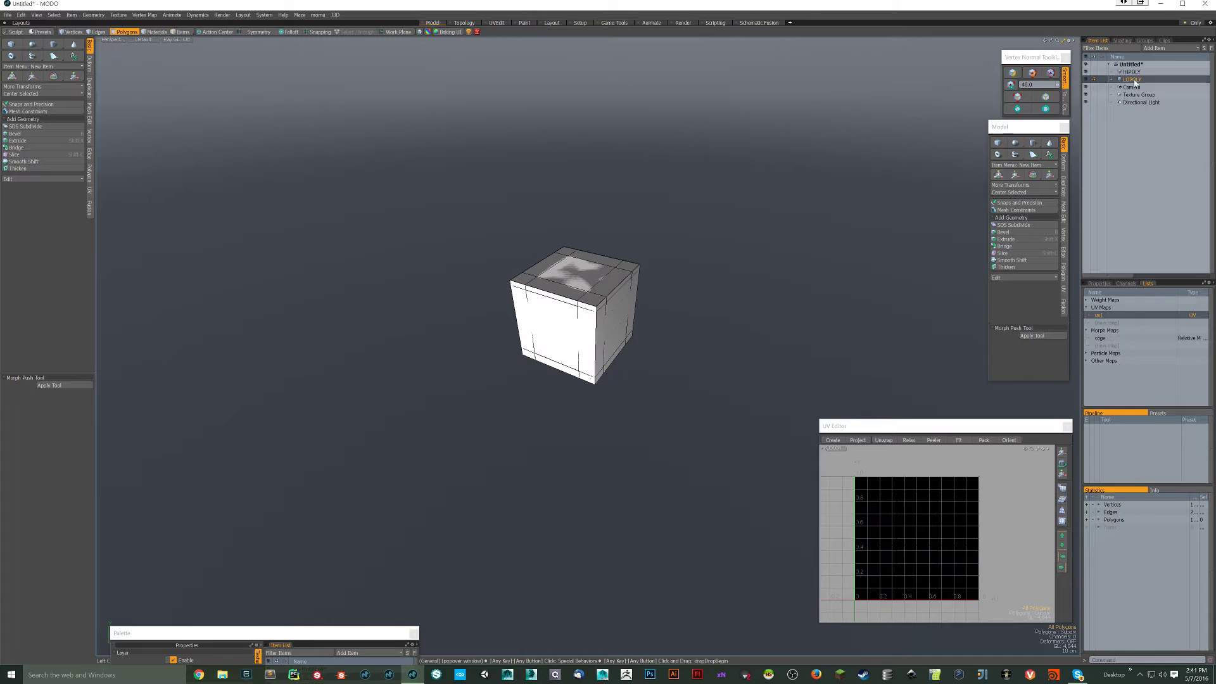
left_click(1100, 339)
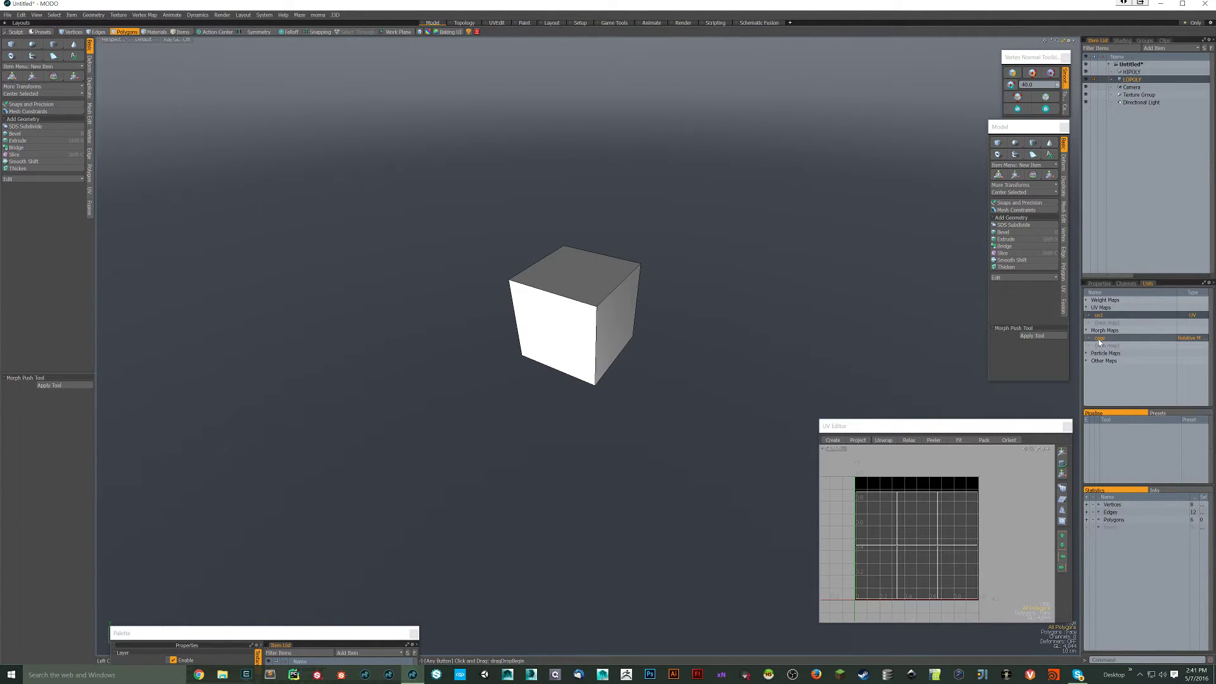
left_click(1098, 339)
Step: Delete the existing Texture Baking item from the shader tree
left_click(1122, 40)
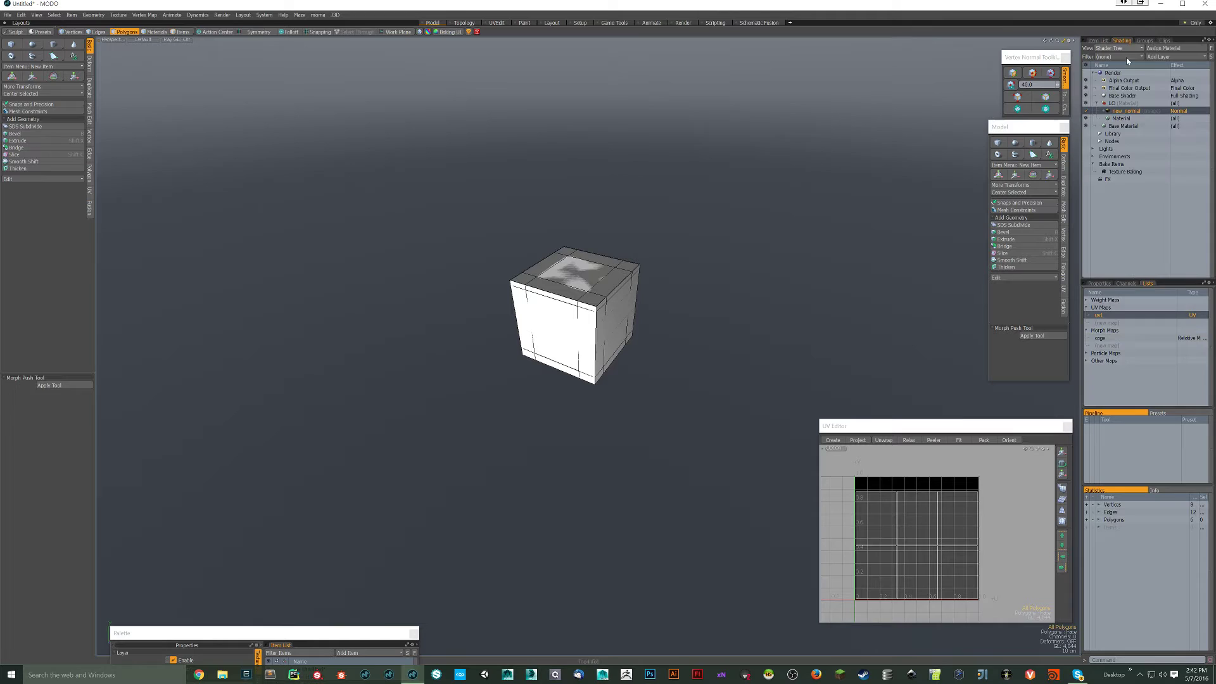
left_click(1125, 172)
key("Delete")
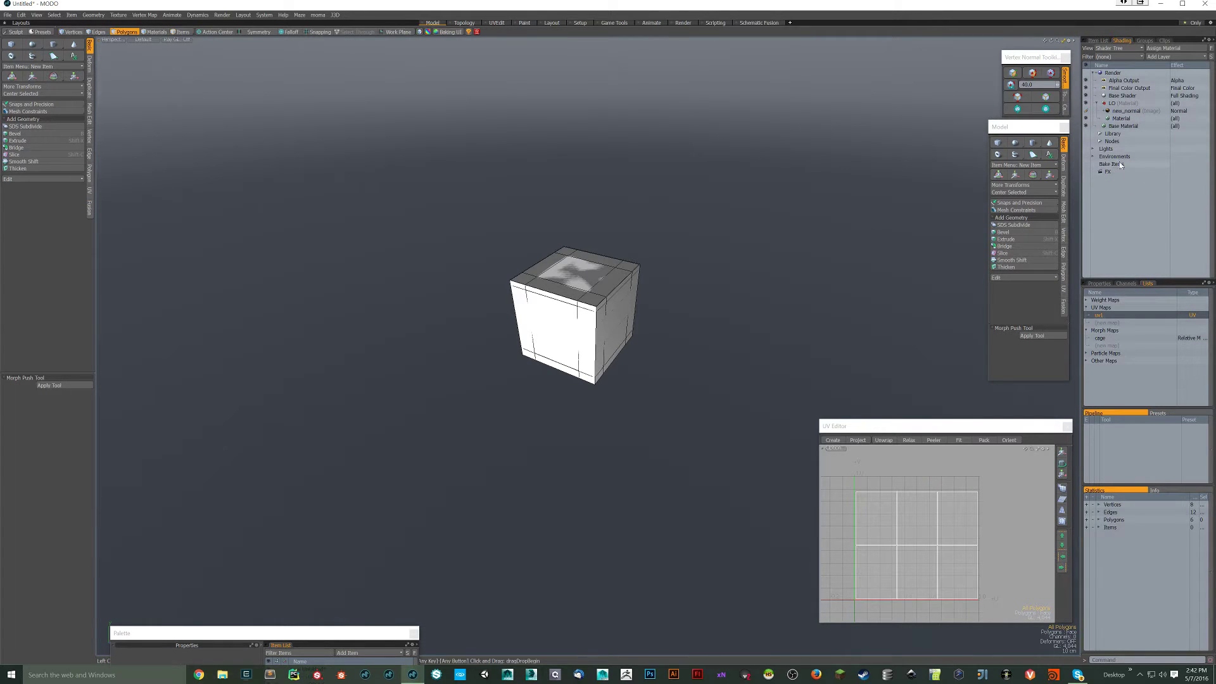
Step: Create a new texture bake item with the baking tools of the Game Tools layout
left_click(620, 23)
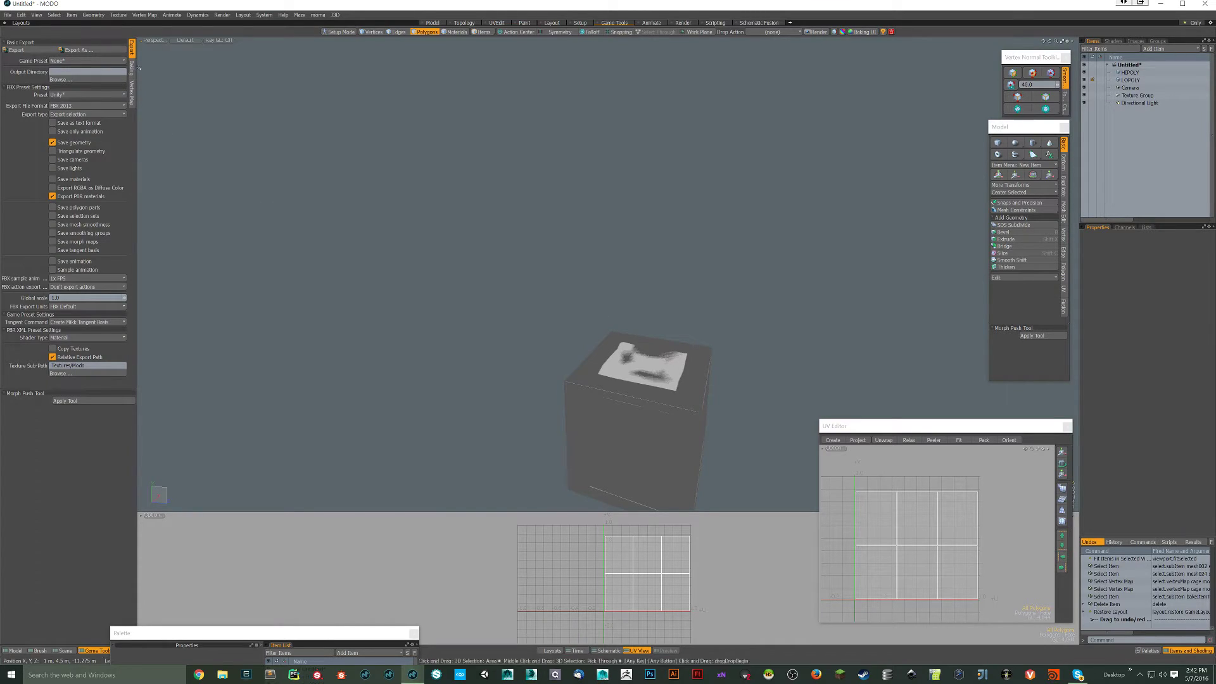
left_click(132, 68)
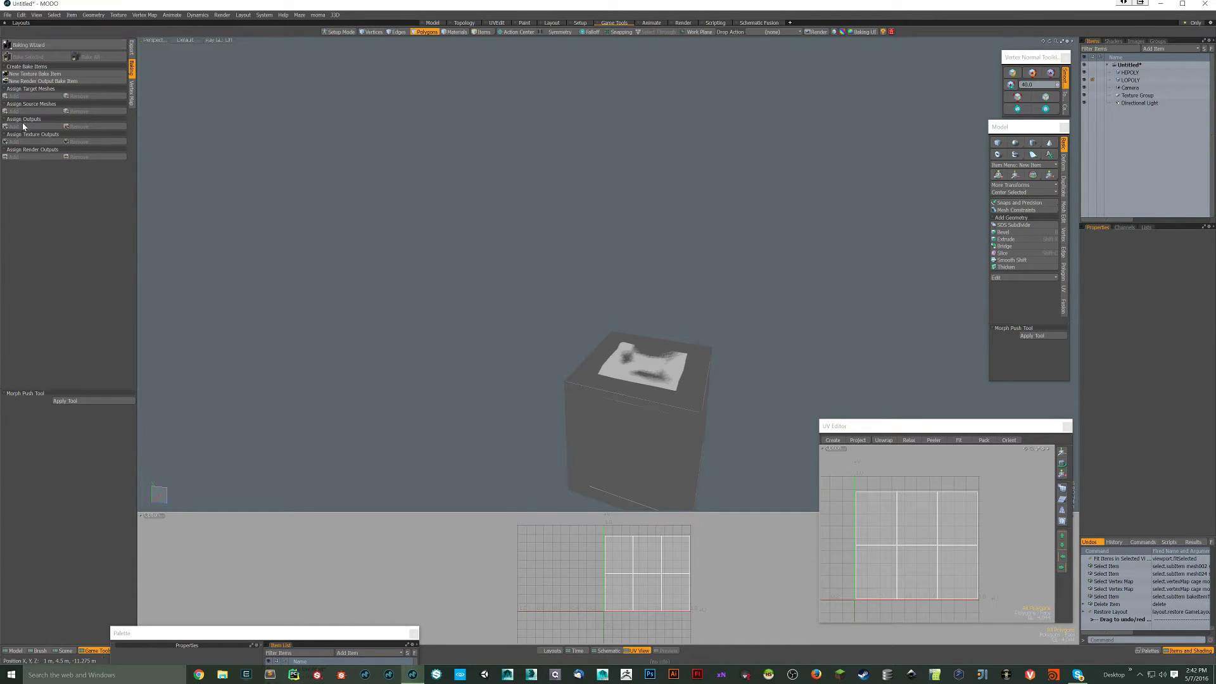
left_click(63, 74)
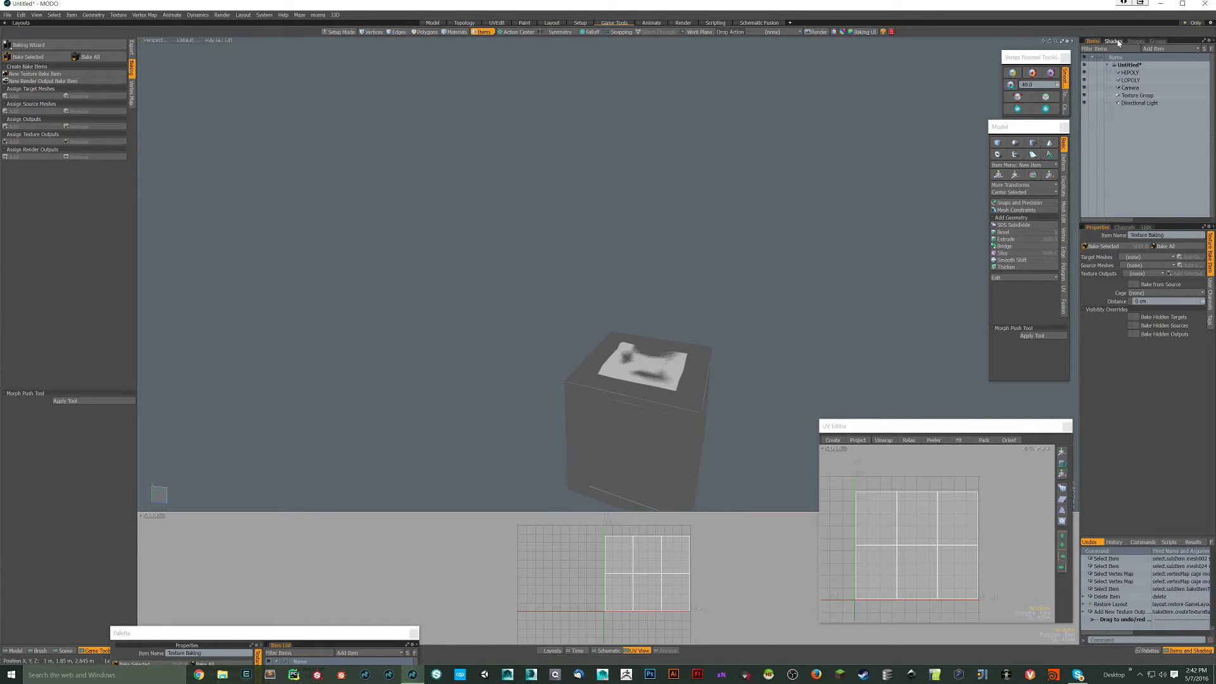
Step: Bring the floating palette with the item properties into view and rename the new bake item as NormalMapBake
key("Tab")
key("Tab")
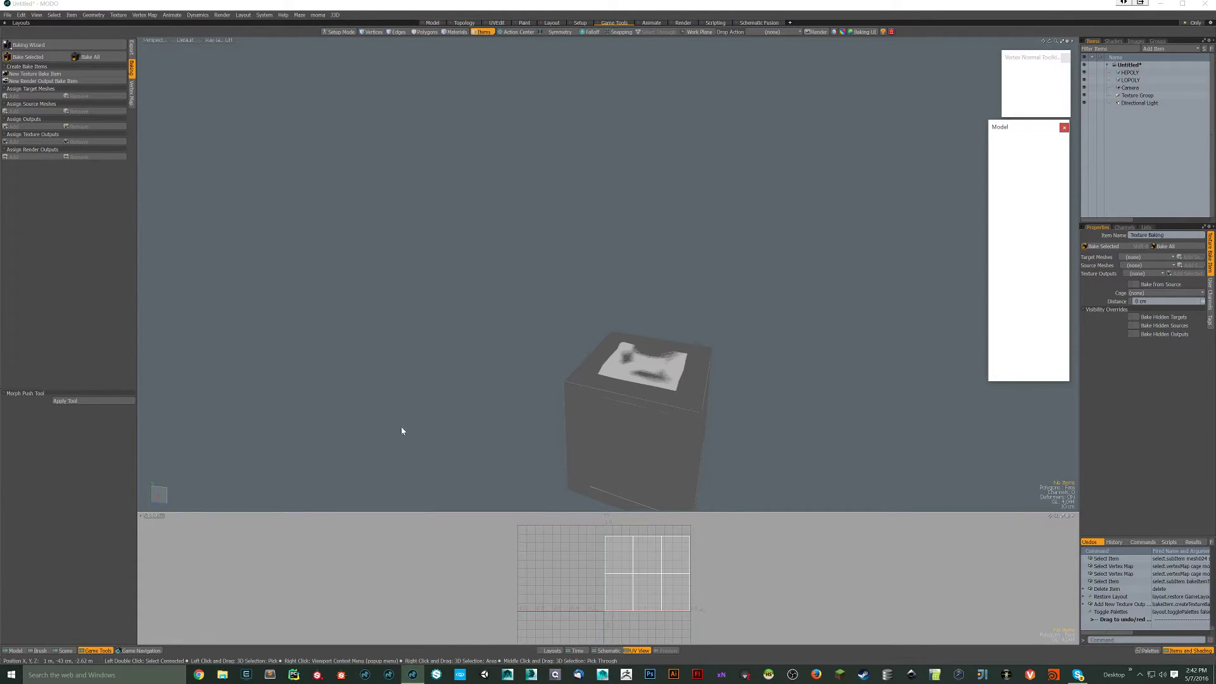
left_click_drag(280, 297, 326, 88)
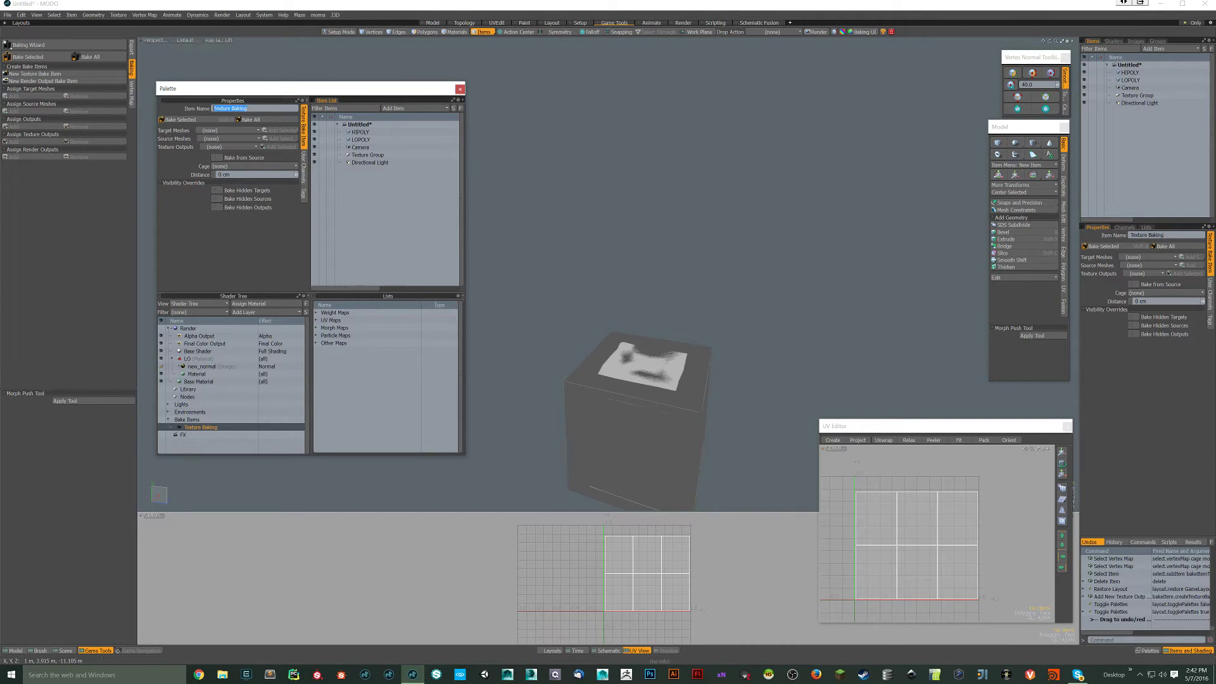
type("NormalMap")
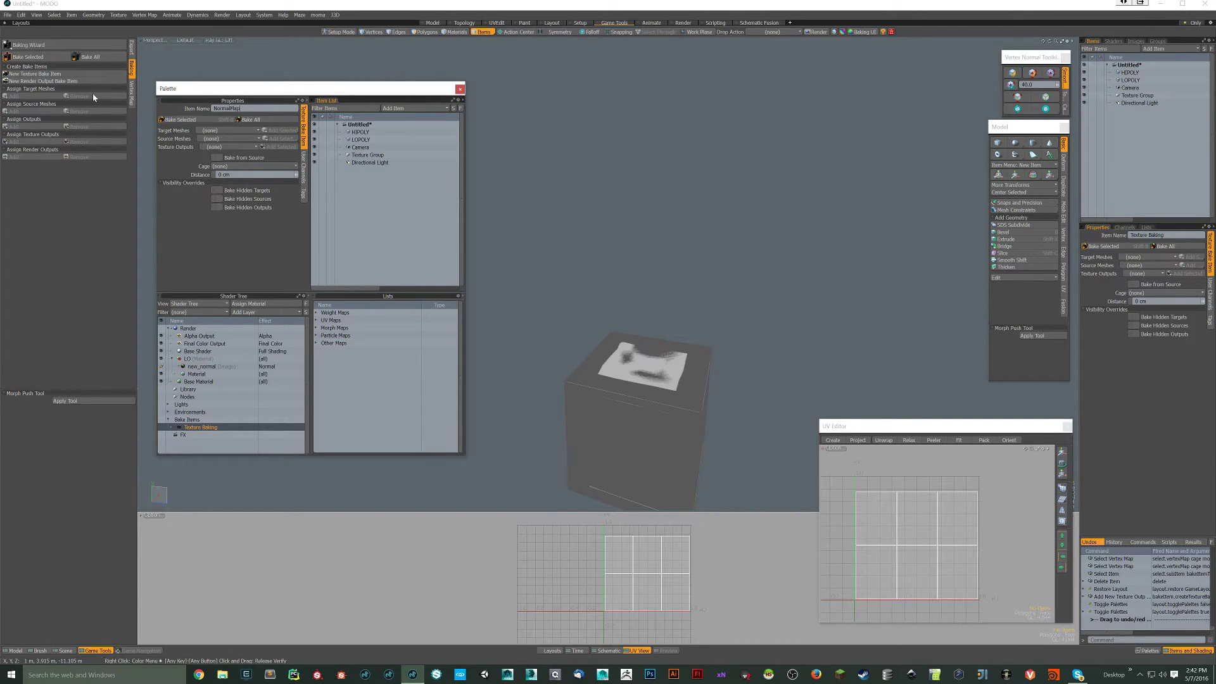
type("Bake")
key("Return")
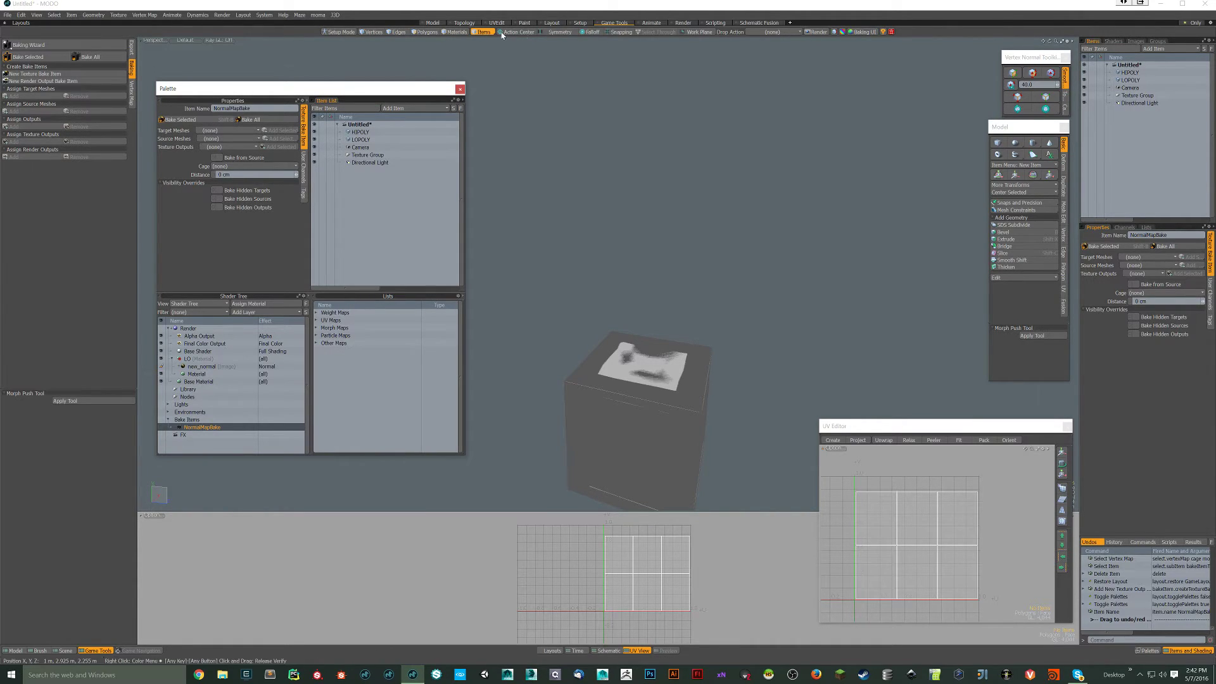
Step: Assign HIPOLY as the source mesh and LOPOLY as the target mesh of NormalMapBake
left_click(1130, 73)
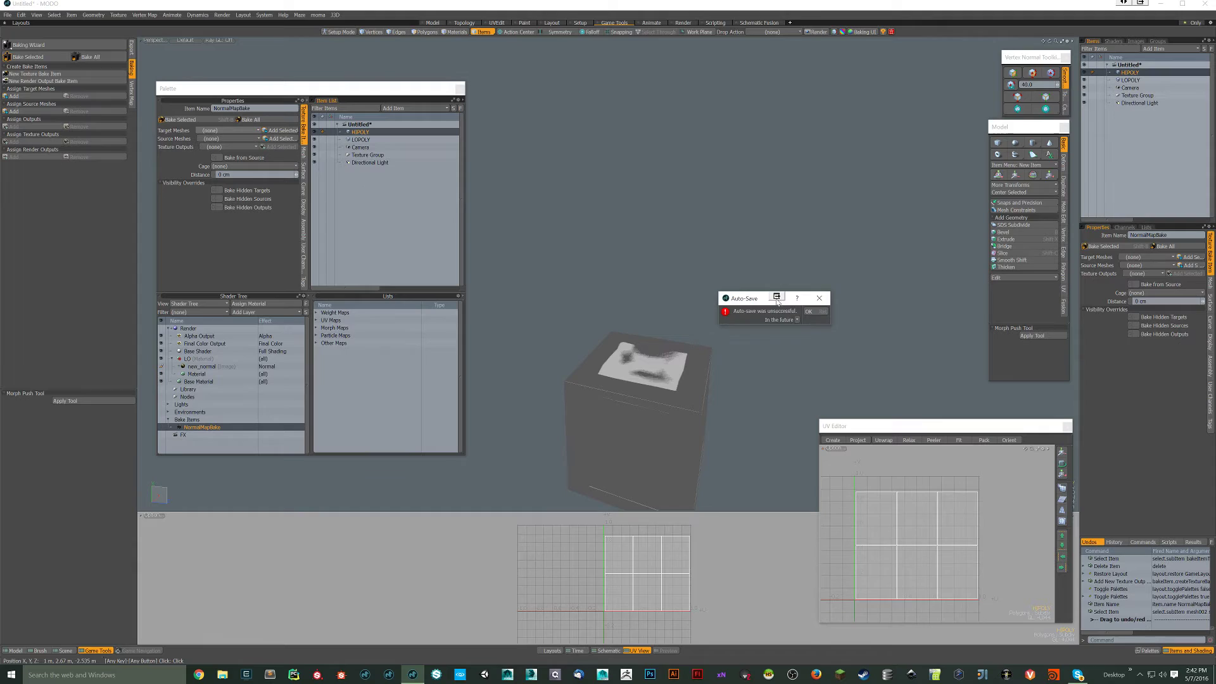
left_click(808, 311)
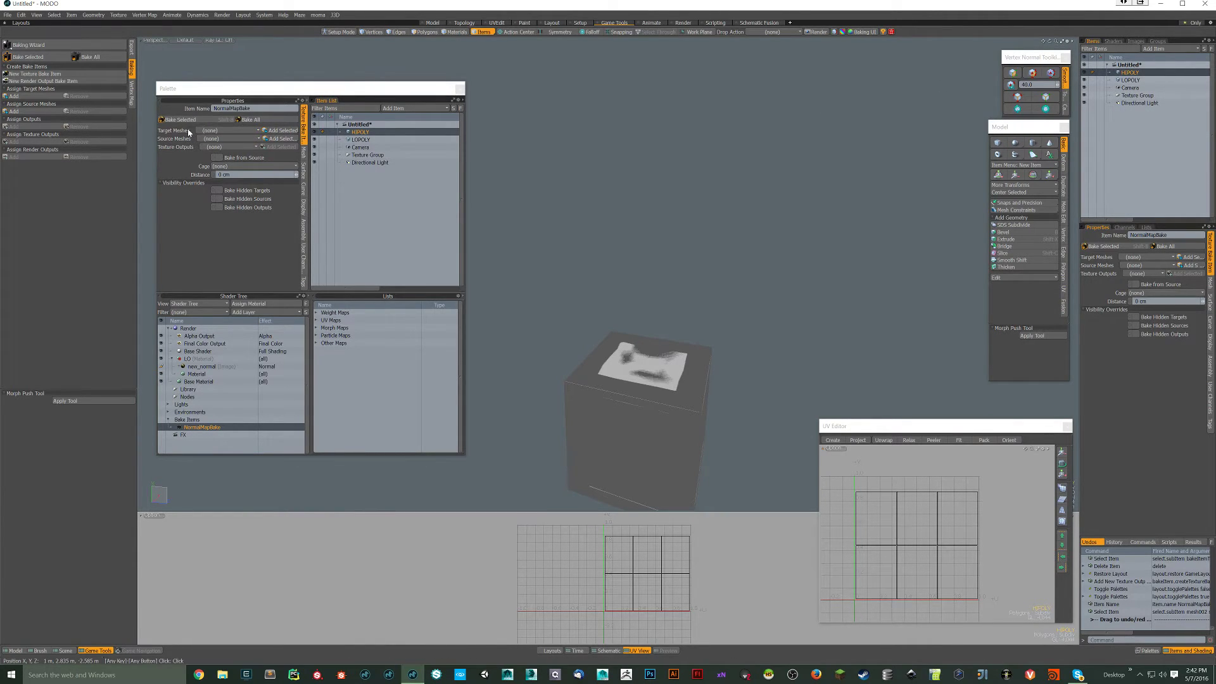
left_click(282, 140)
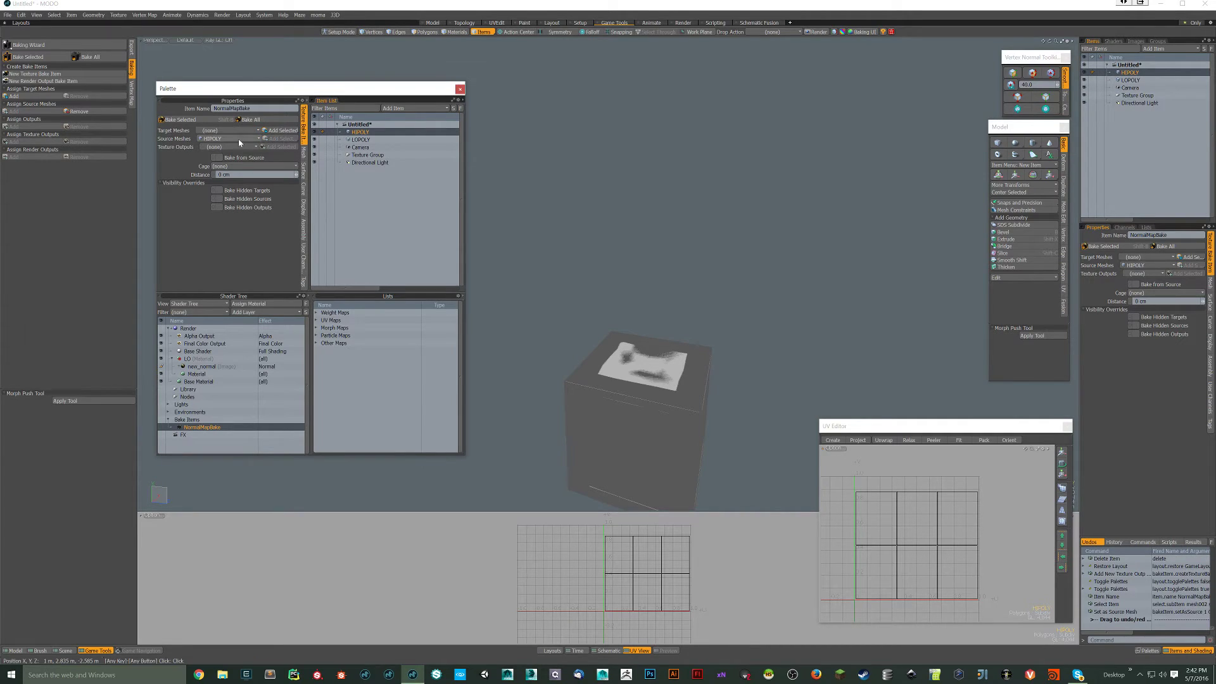
left_click(221, 131)
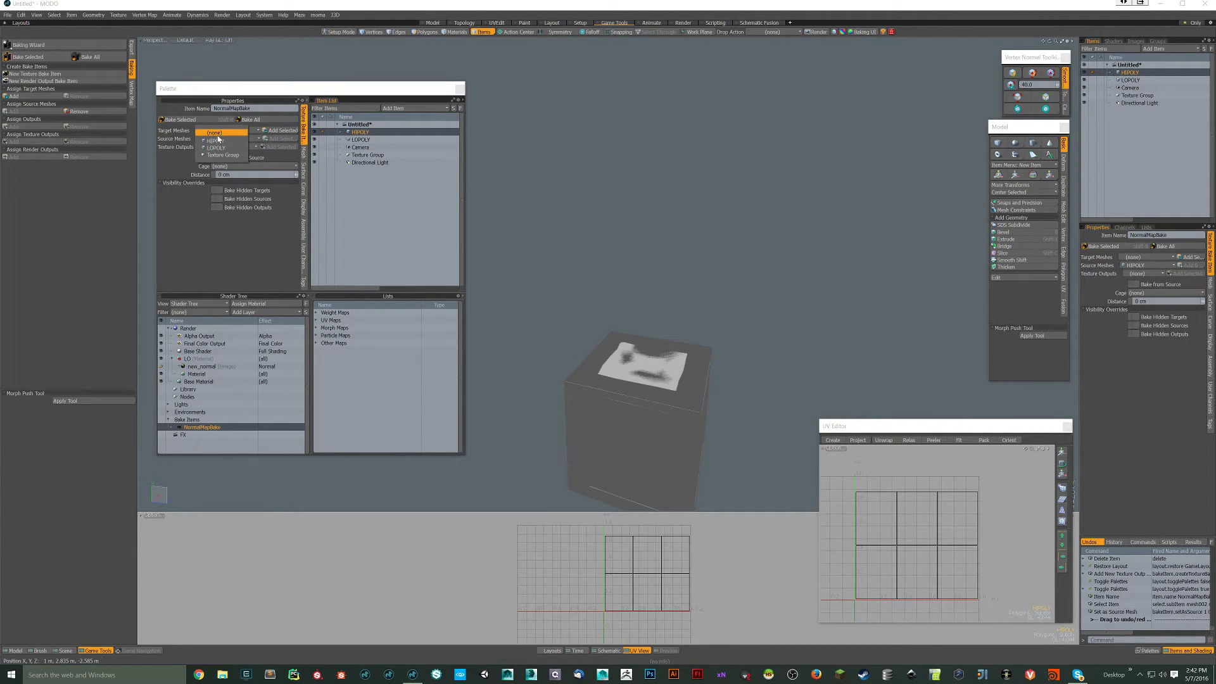
left_click(216, 149)
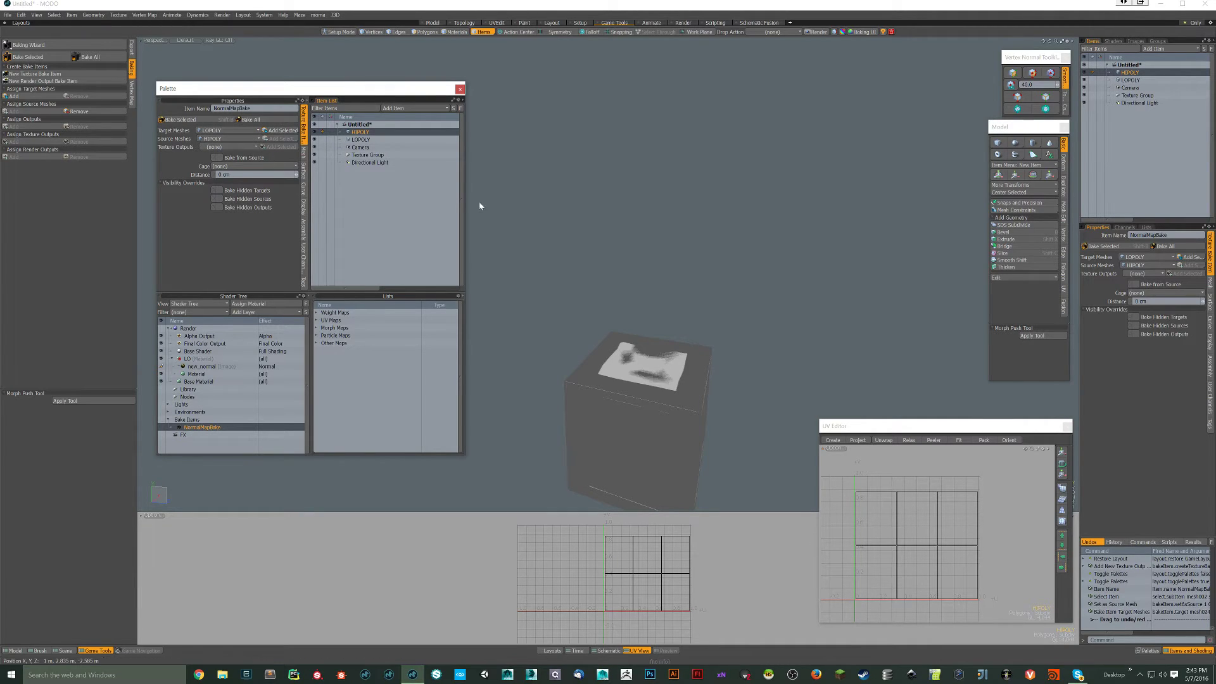
Step: Group the LOPOLY mesh, name the group Low Poly and expand it in the item list
left_click(1158, 41)
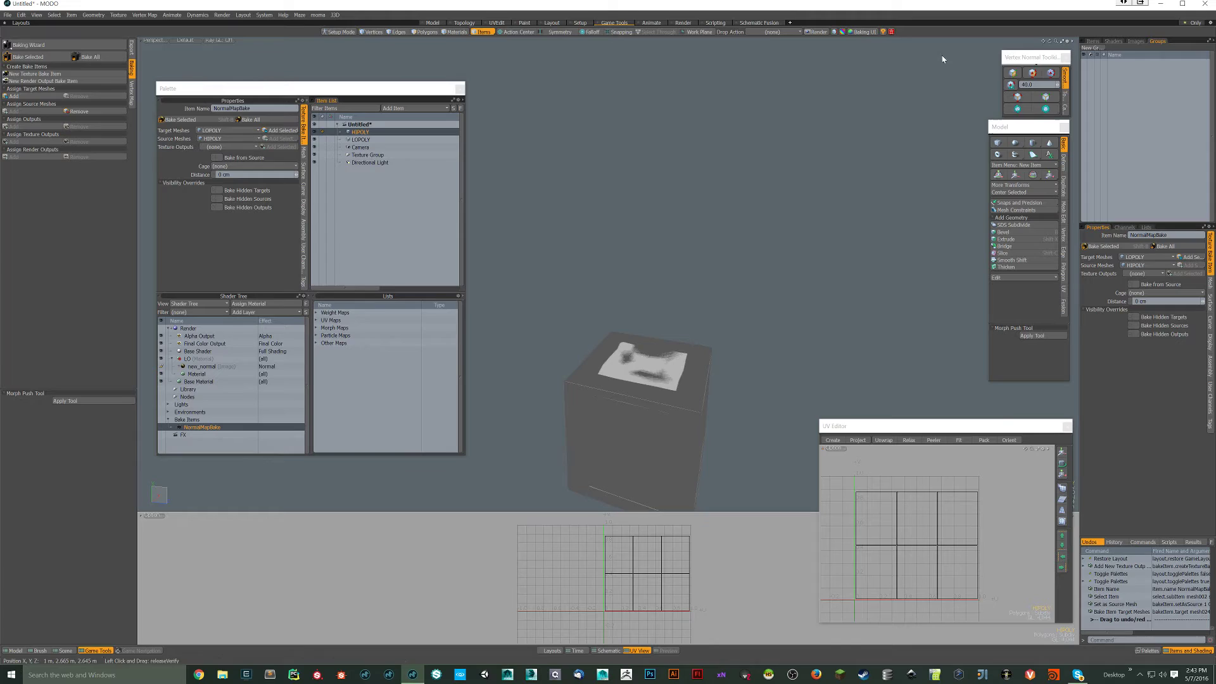
left_click(359, 139)
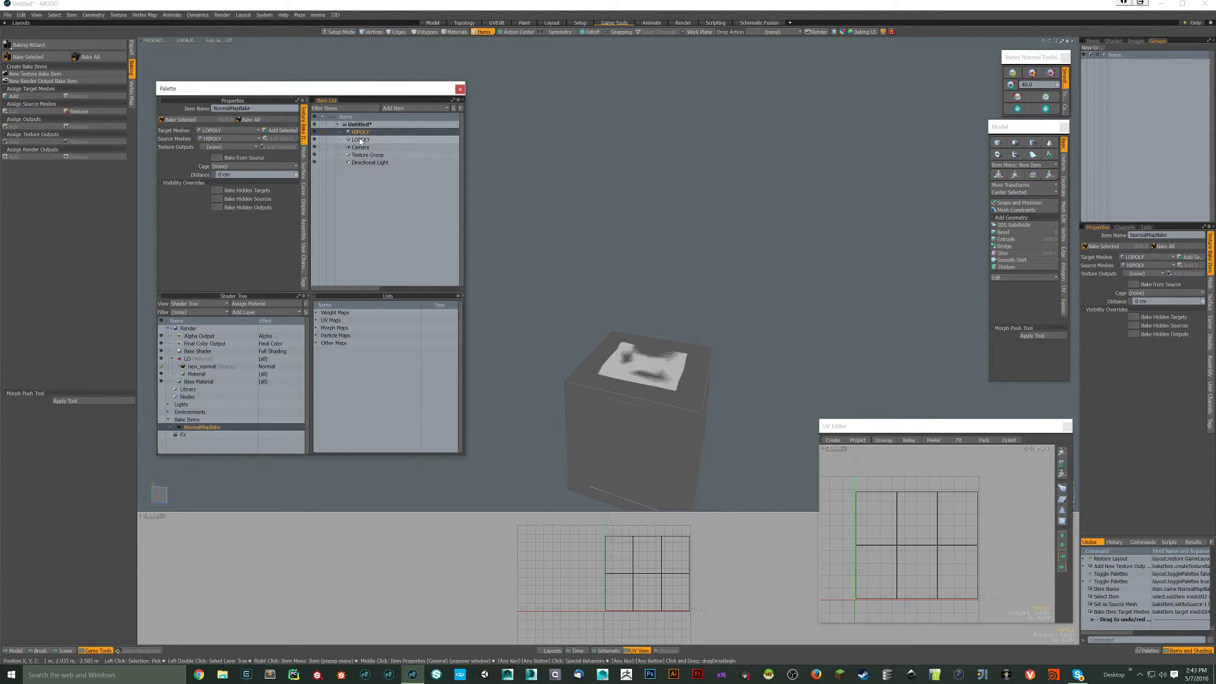
key("ctrl+g")
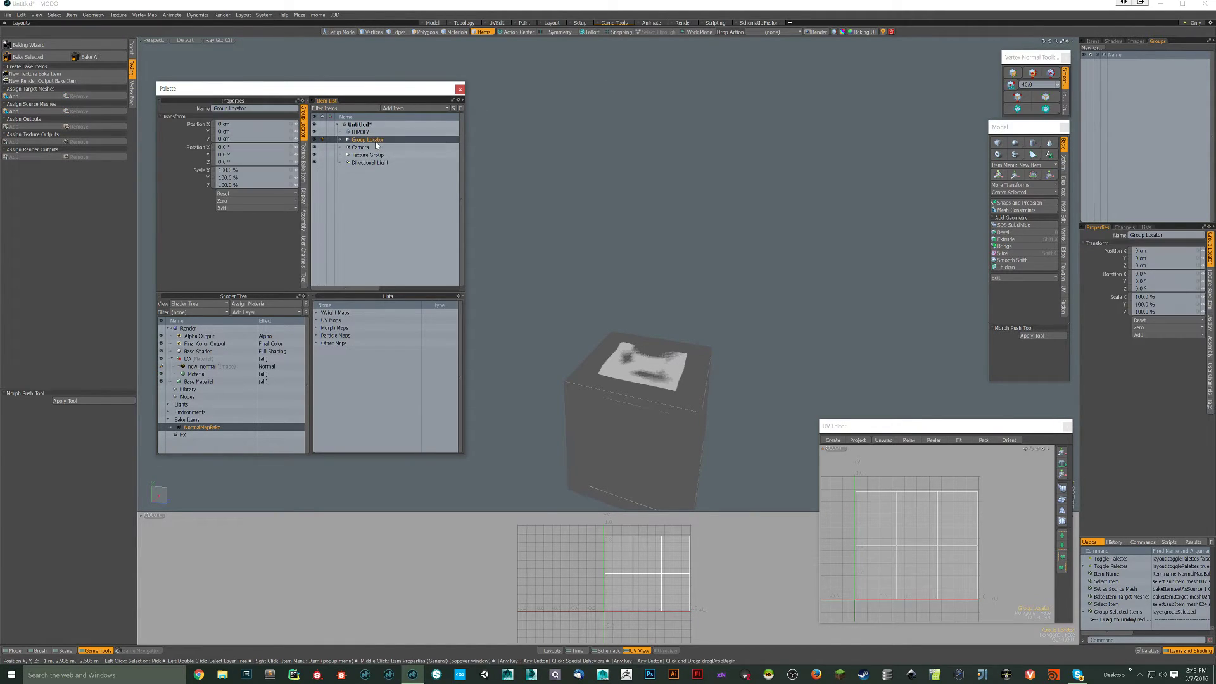
double_click(366, 140)
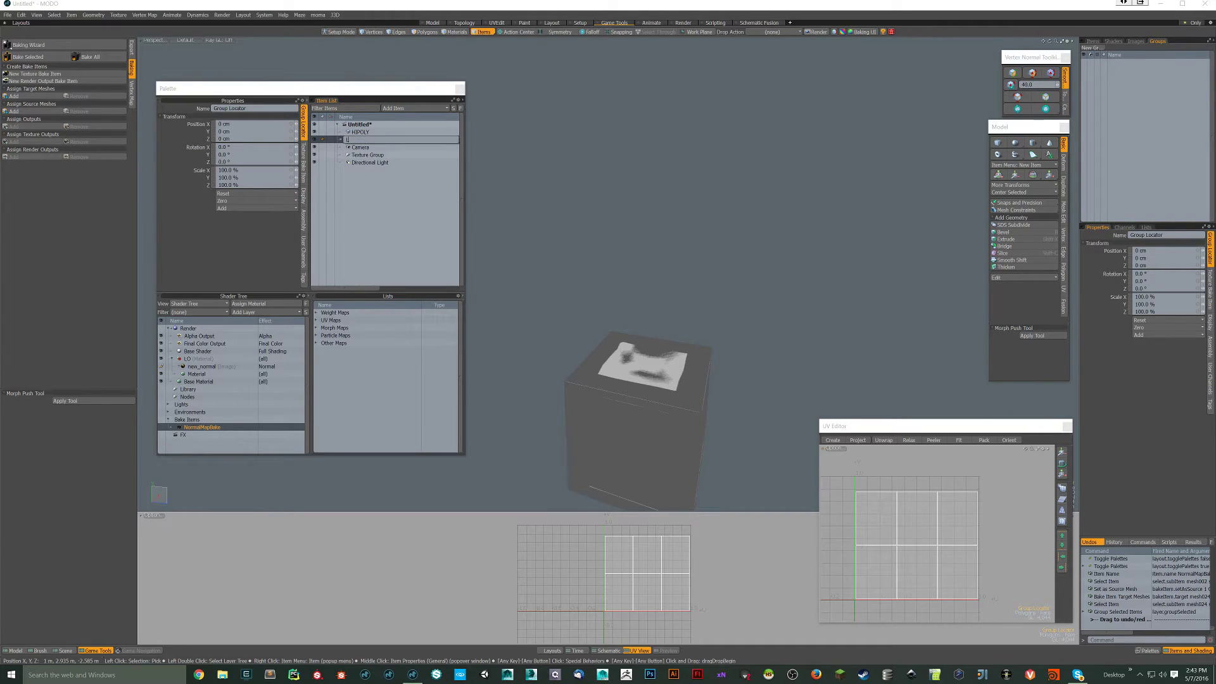
type("Low Poly")
key("Return")
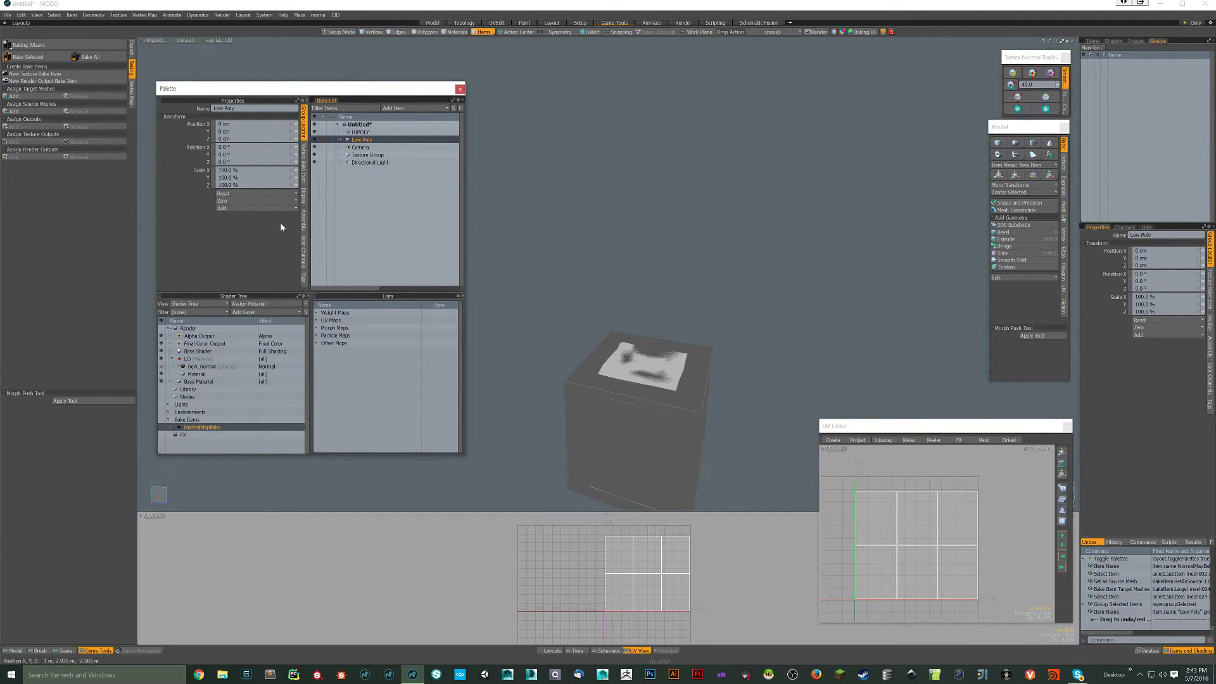
left_click(348, 139)
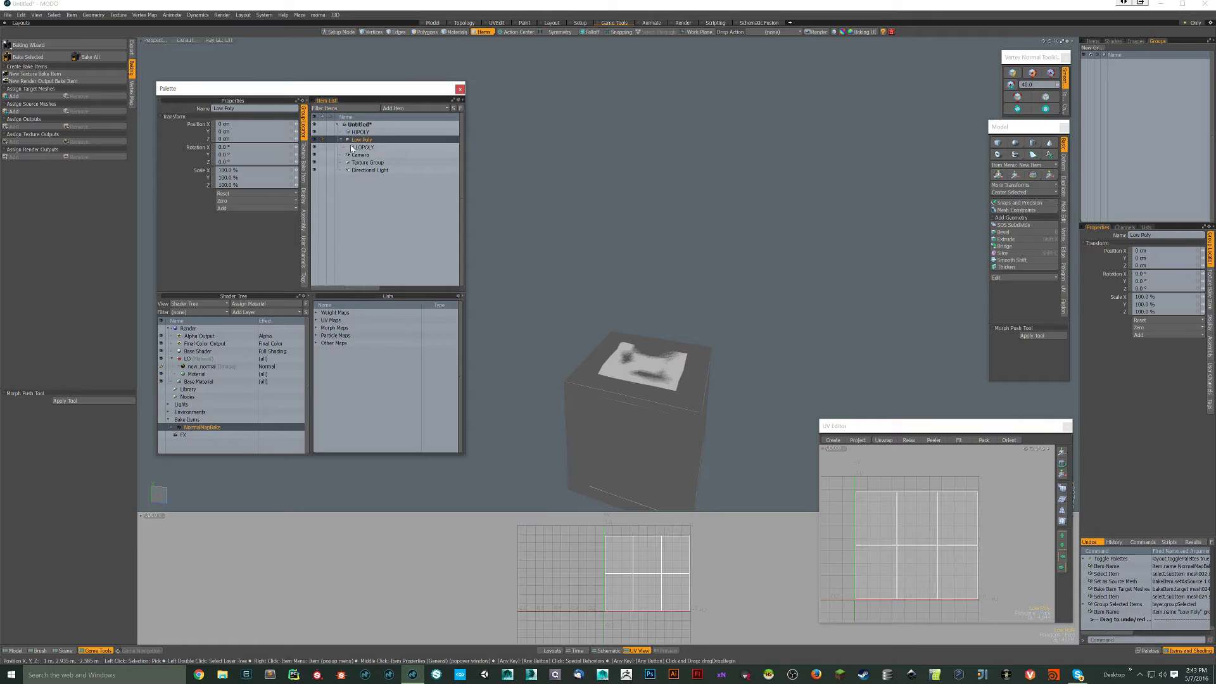
Step: Display the texture bake item properties of NormalMapBake
double_click(201, 427)
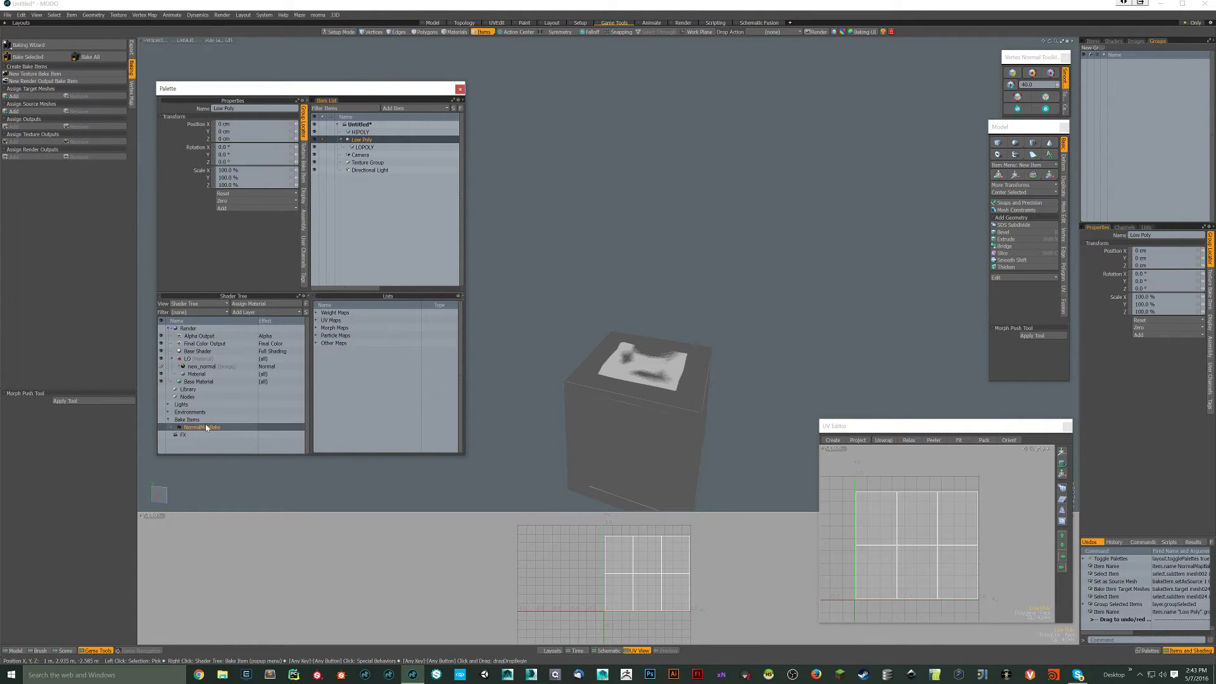
left_click(302, 172)
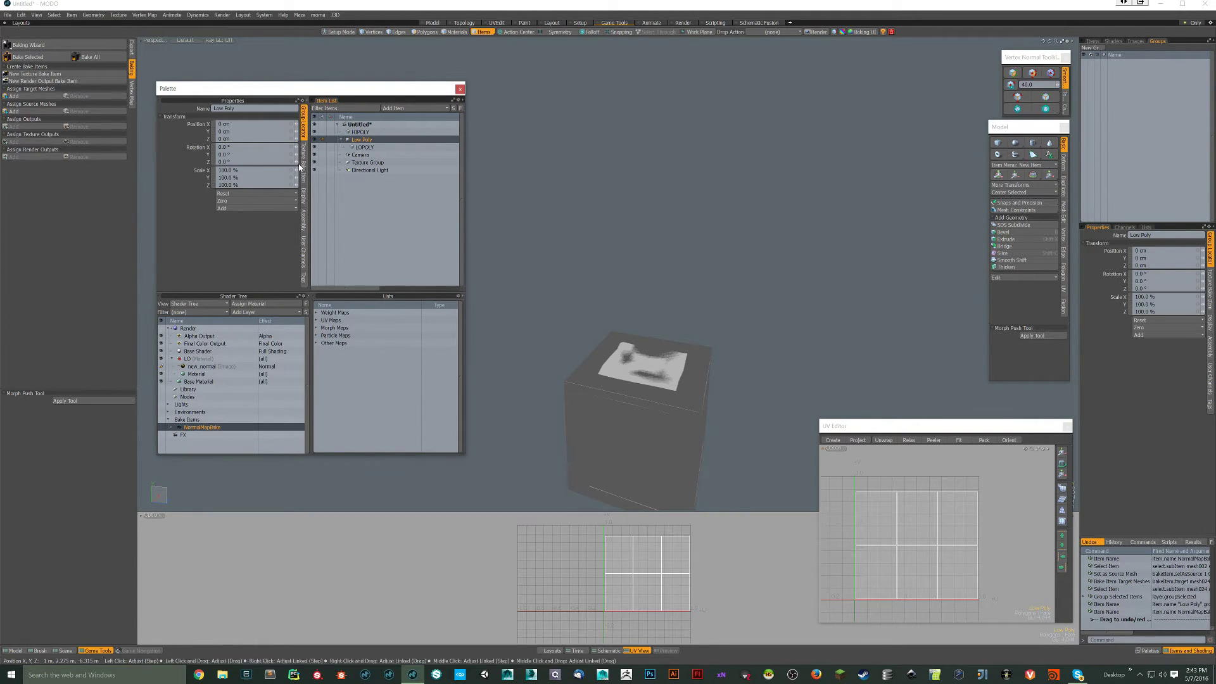
left_click(305, 161)
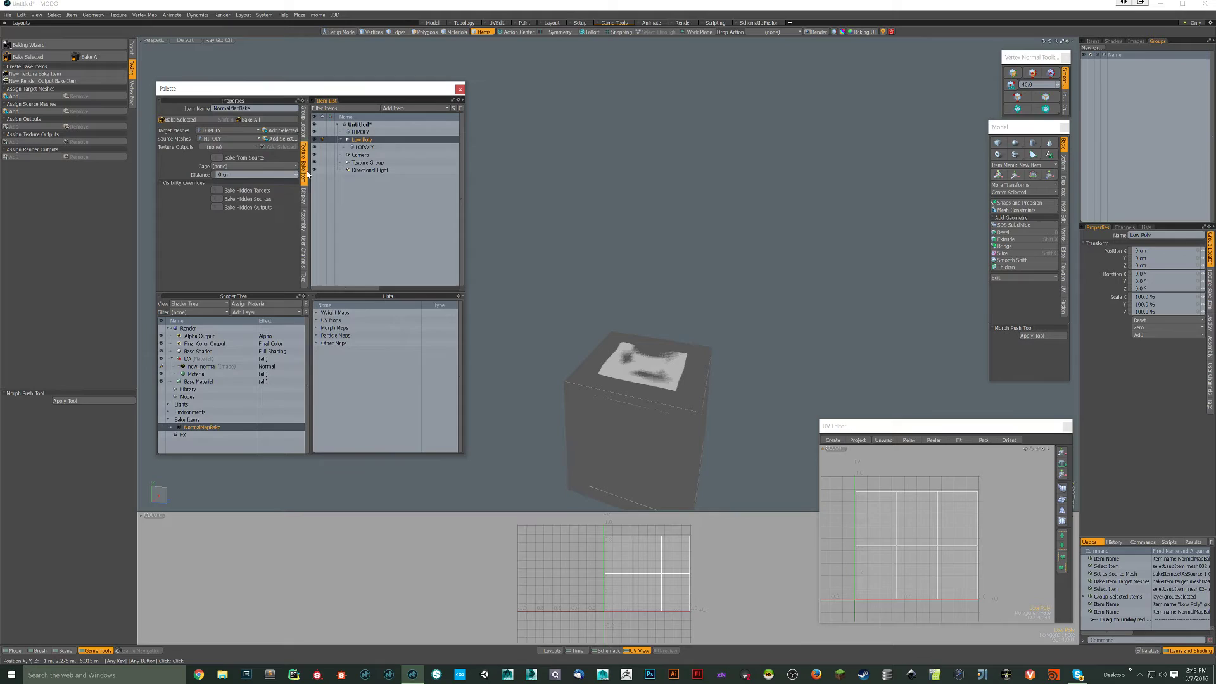
Step: Try the Low Poly group as the target of NormalMapBake, and set the target back to the LOPOLY mesh
left_click(219, 130)
left_click(224, 136)
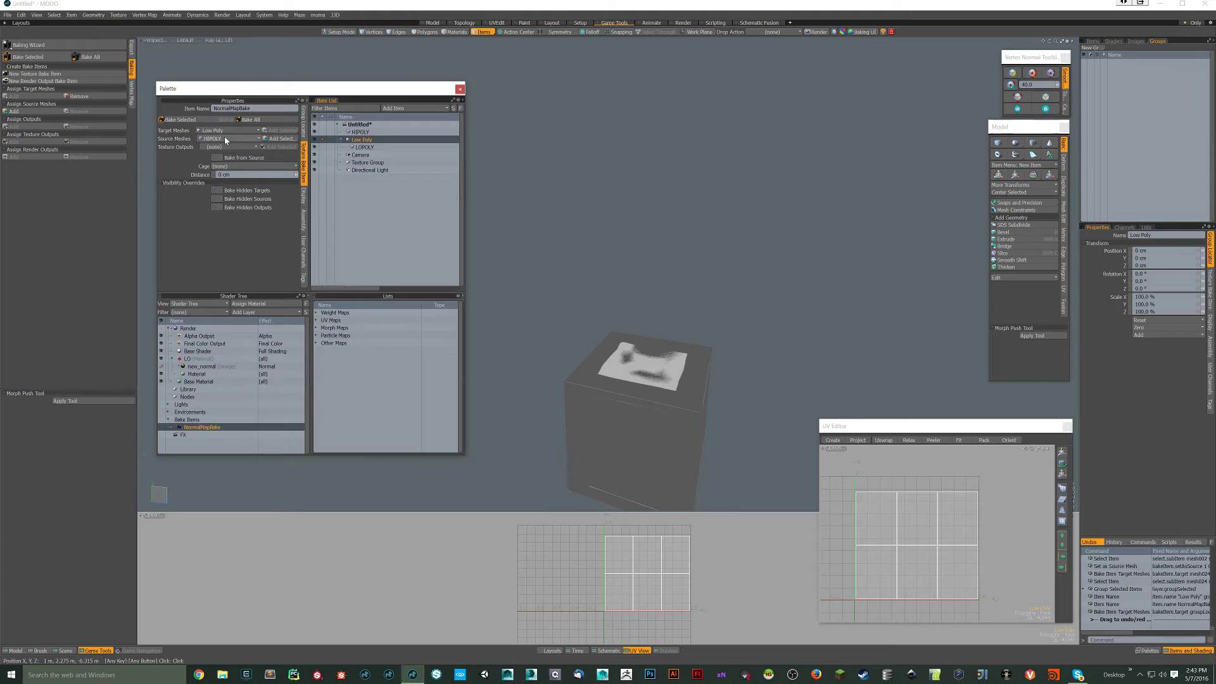
left_click(233, 131)
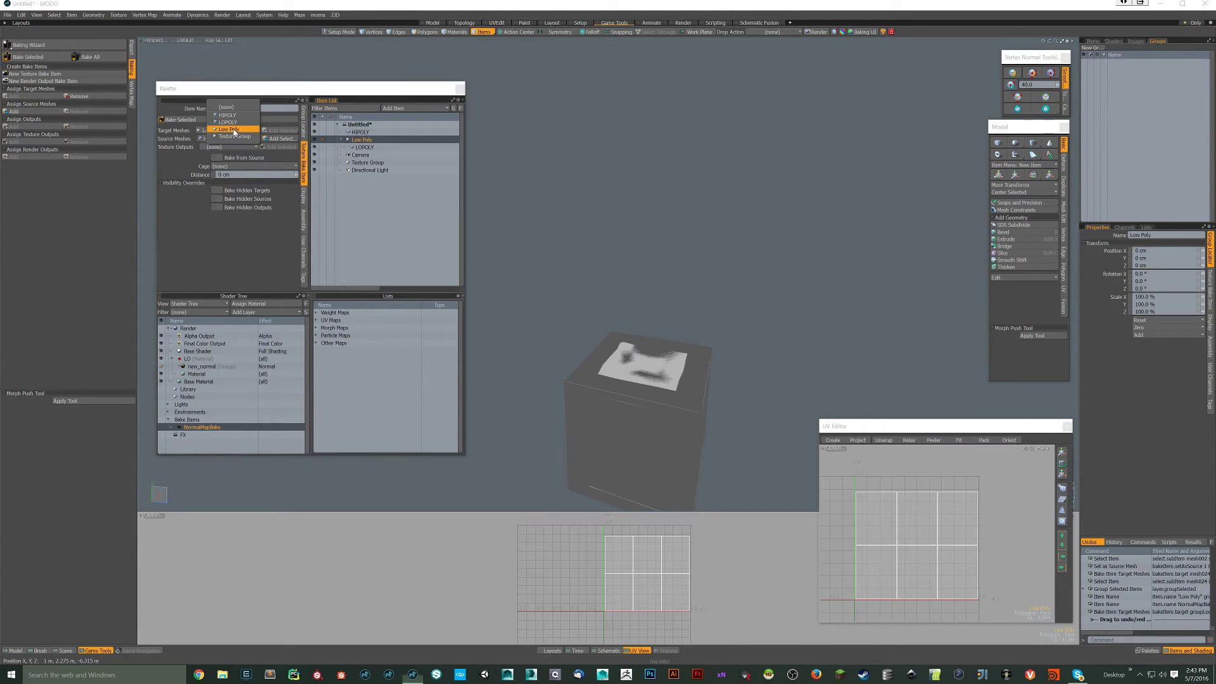
left_click(236, 136)
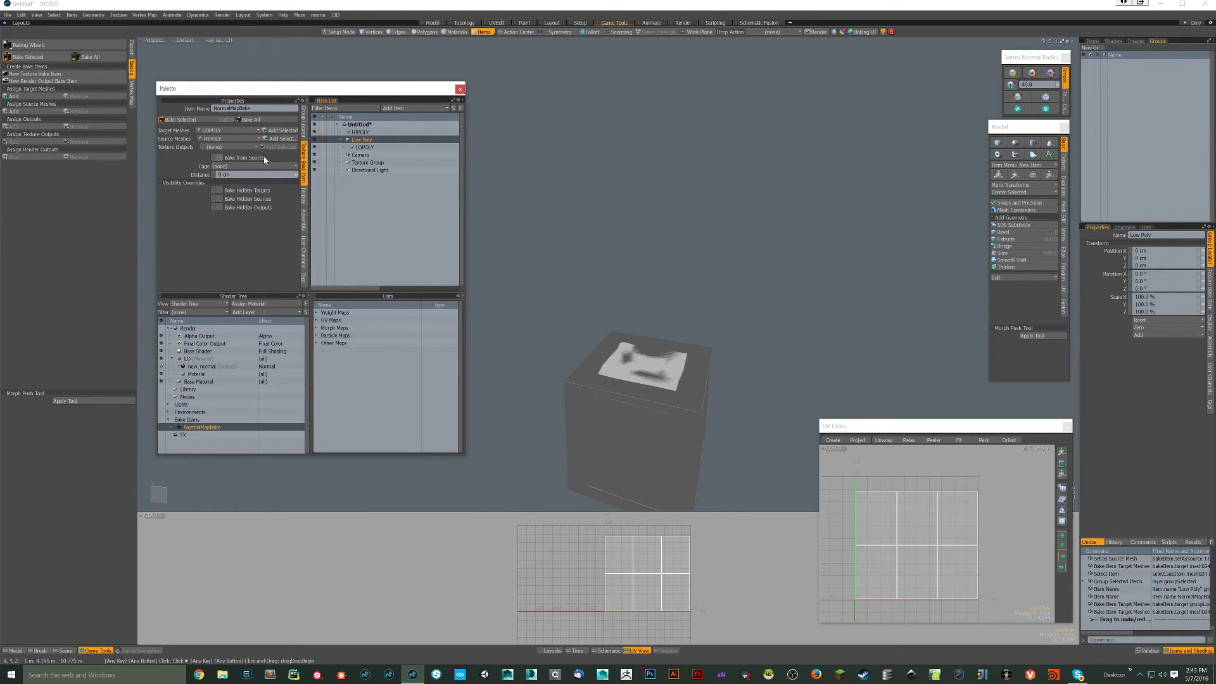
Step: Assign the new_normal image as the texture output of NormalMapBake and enable Bake from Source
left_click(241, 147)
left_click(222, 164)
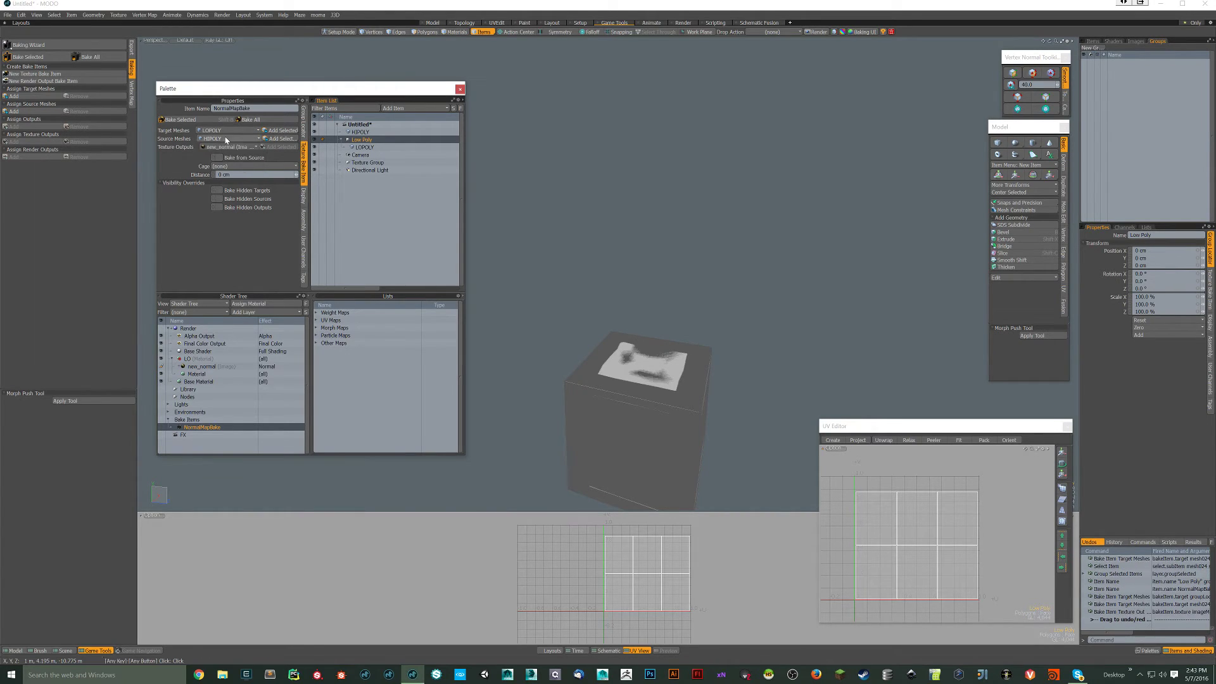
left_click(219, 157)
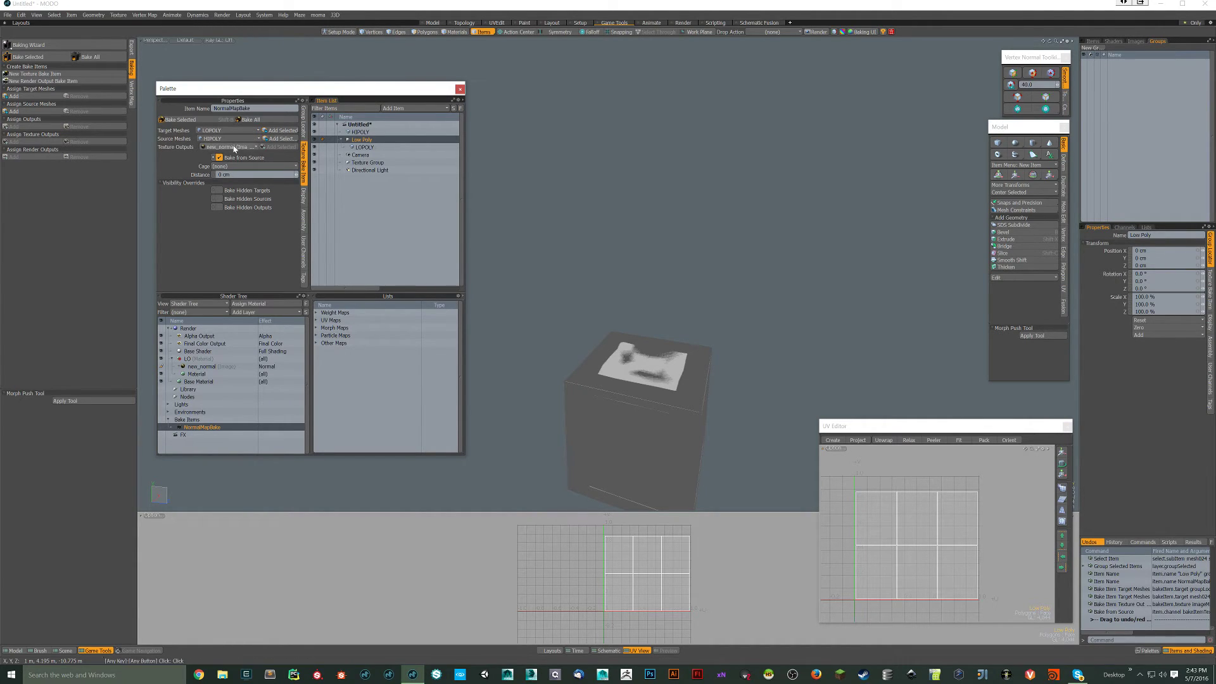
Step: Set the bake cage to the cage morph map and enable baking of hidden targets, hidden sources and hidden outputs
left_click(234, 166)
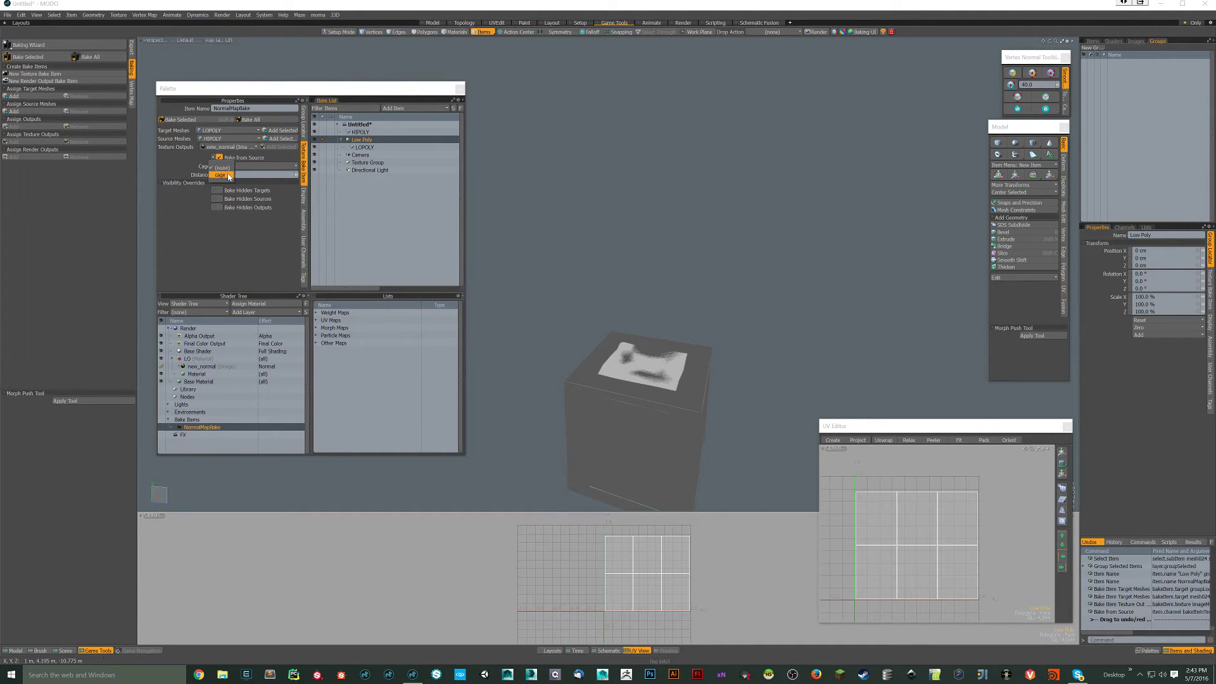
left_click(228, 175)
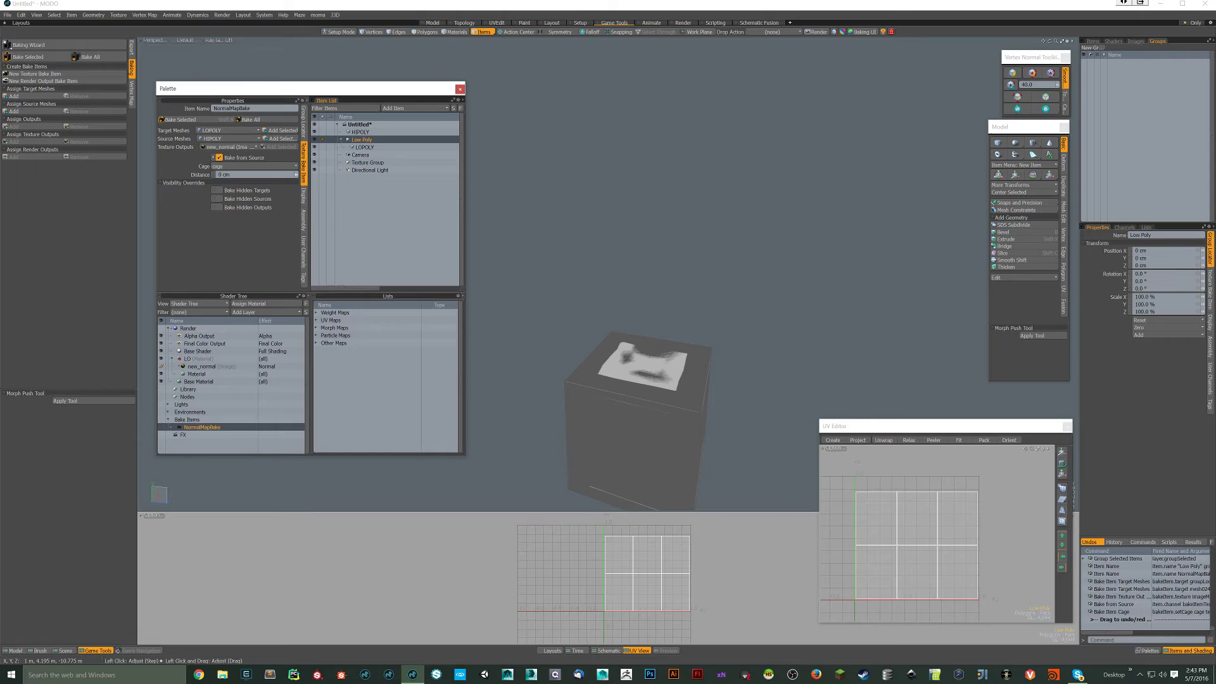
left_click(219, 190)
left_click(219, 198)
left_click(219, 207)
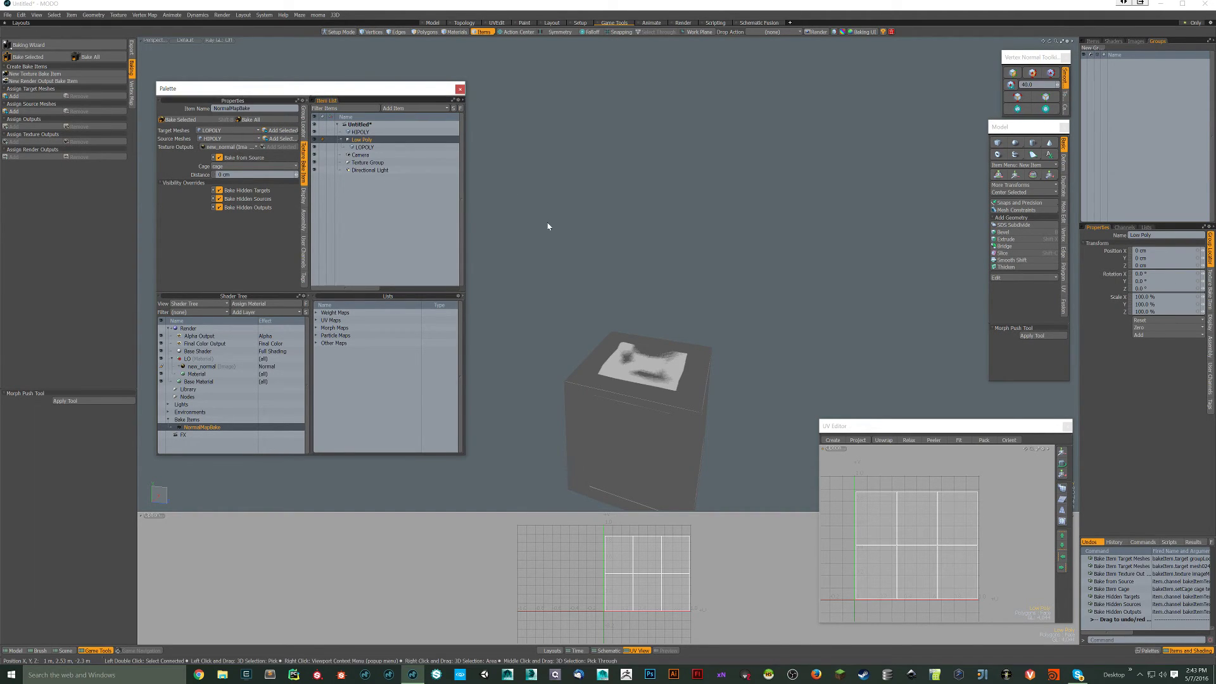
Step: Clear the current selection and select the LOPOLY mesh inside the Low Poly group
left_click_drag(551, 226, 565, 239, "alt")
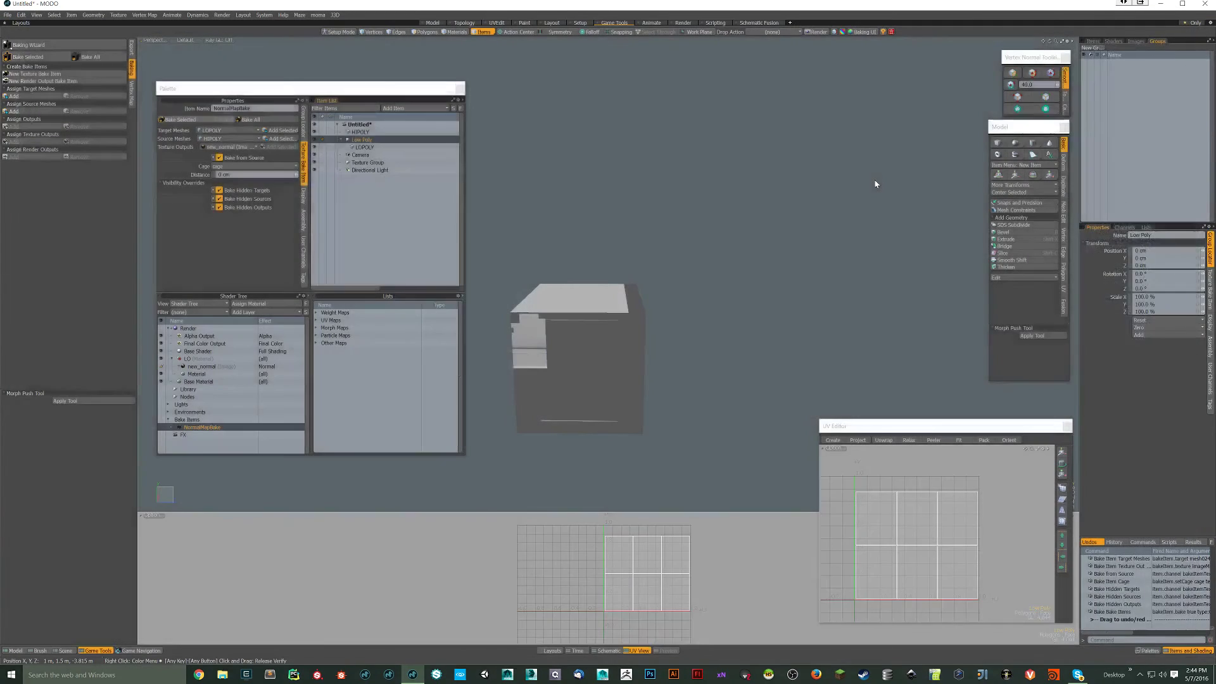
left_click(846, 194)
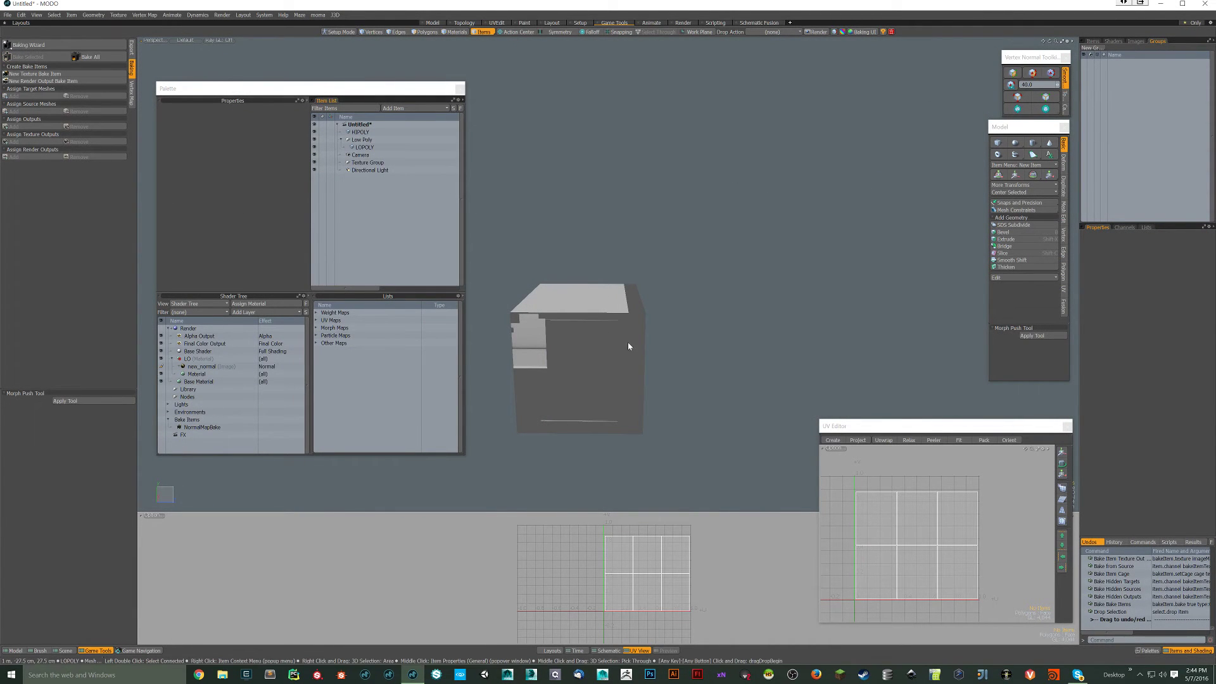
left_click(1093, 41)
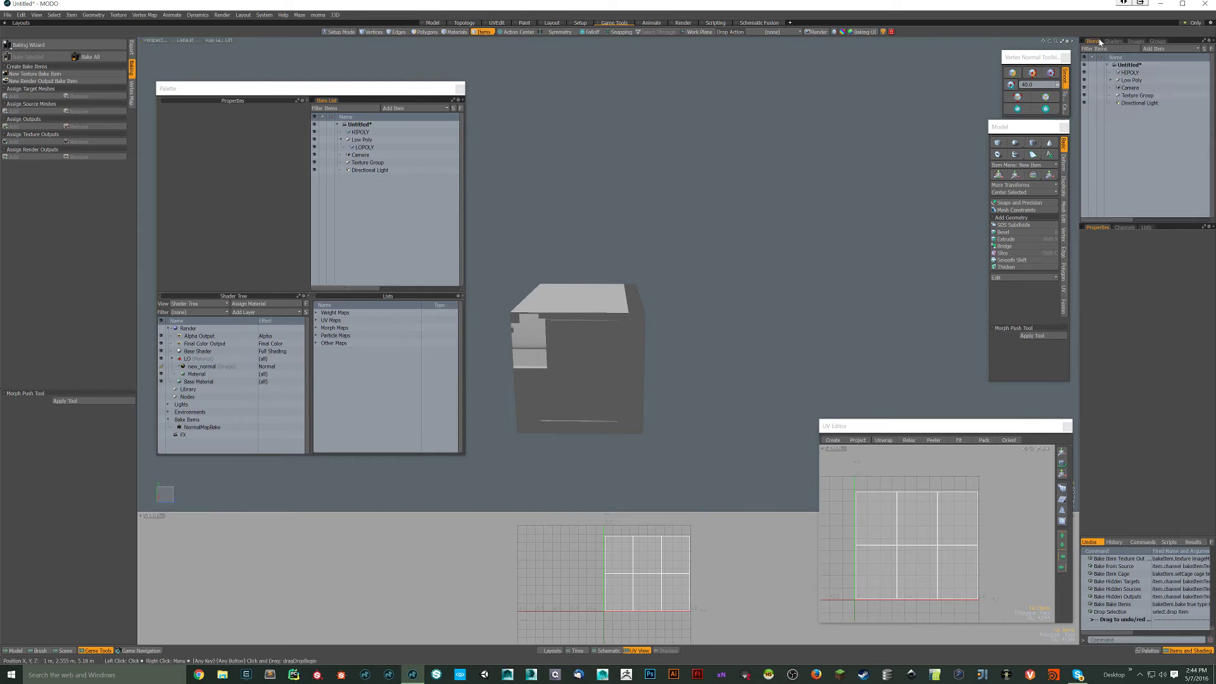
left_click(1112, 81)
left_click(1124, 87)
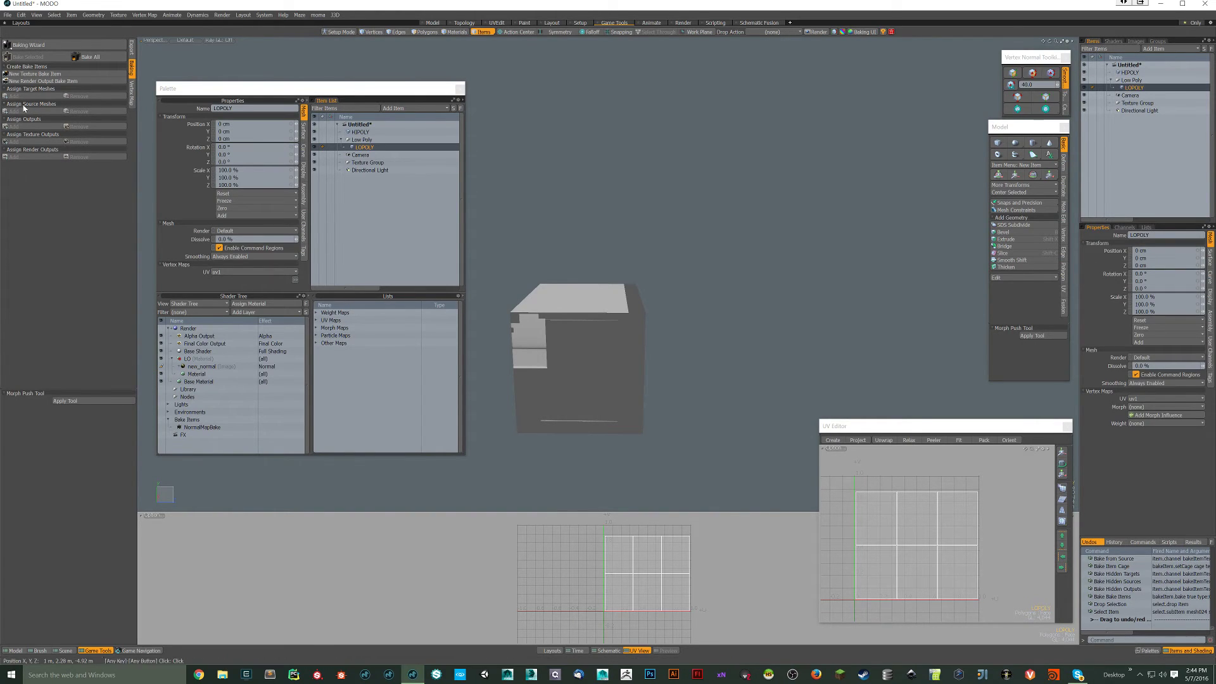
double_click(356, 147)
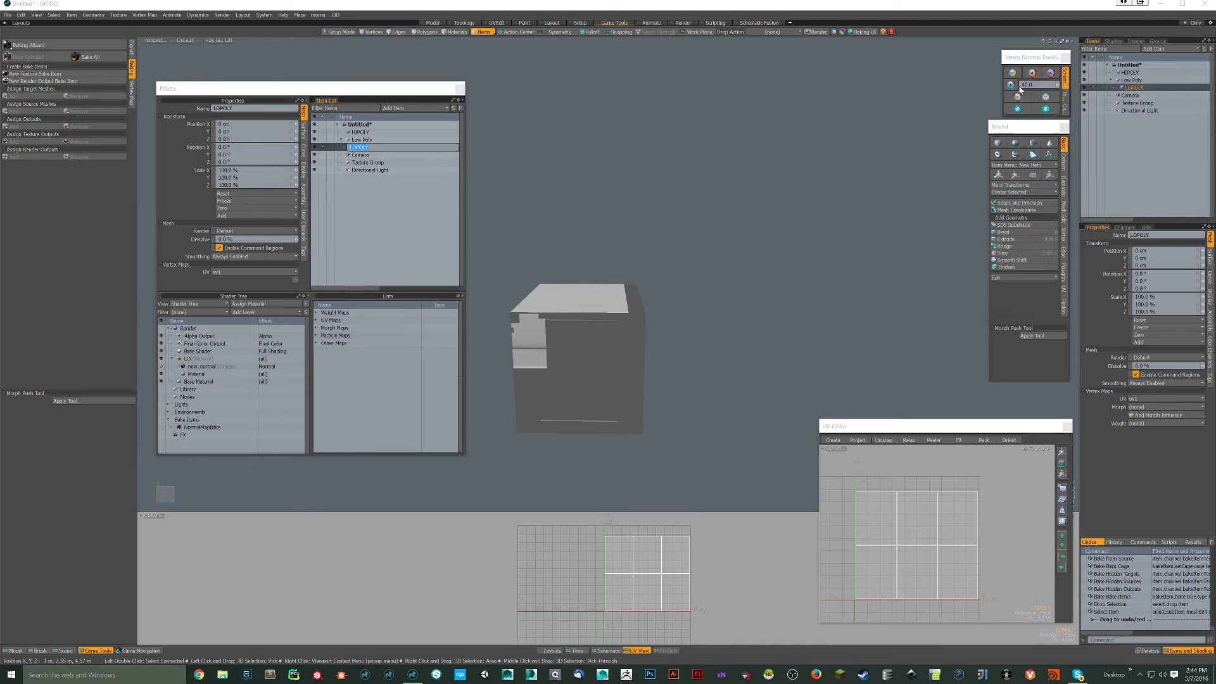
left_click(1030, 58)
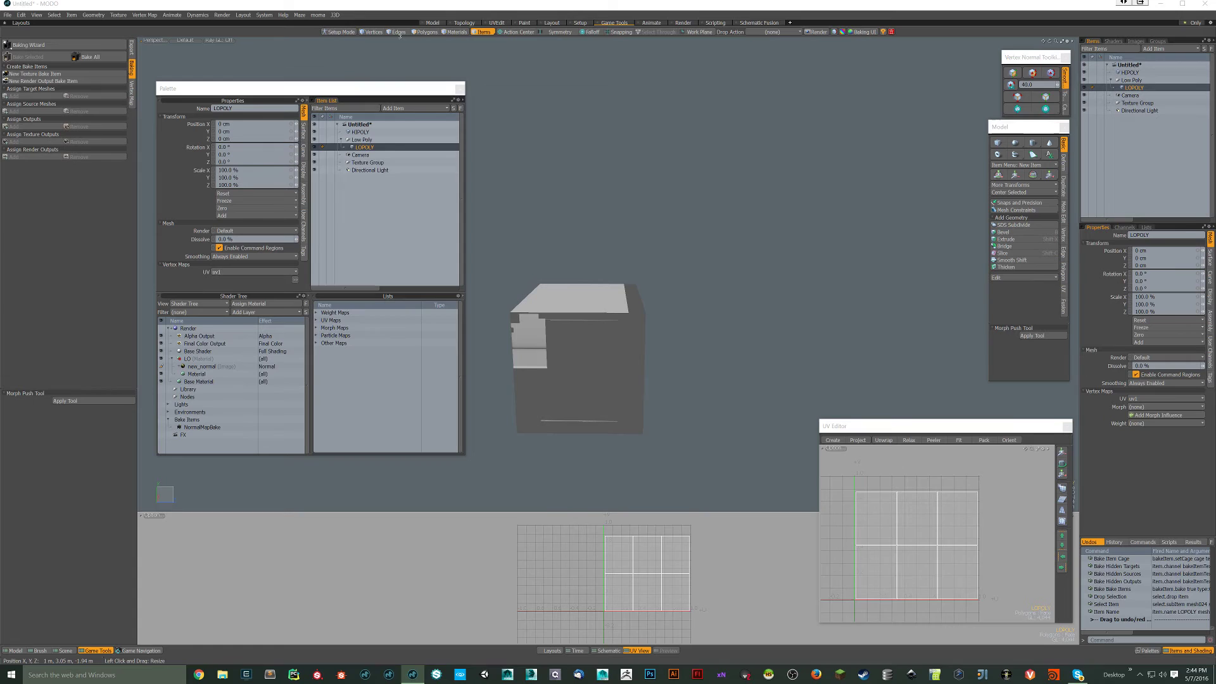
Step: Soften all edges of the LOPOLY mesh and harden the polygon boundaries of its UV map
key("ctrl+Tab")
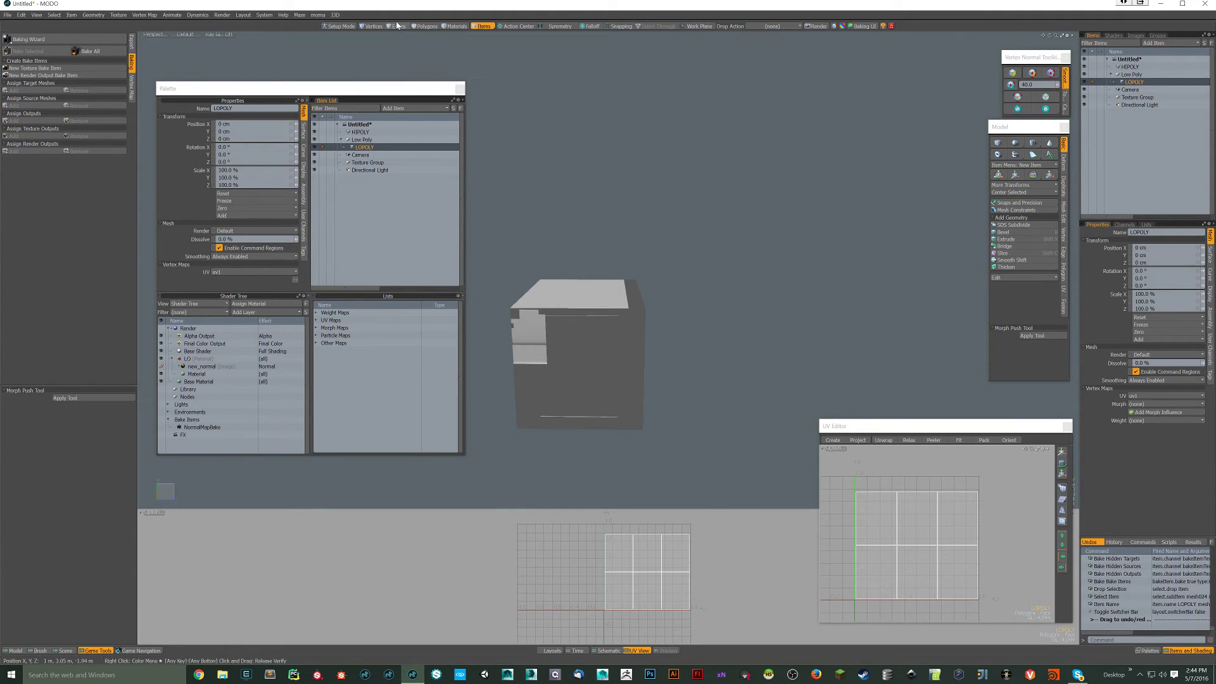
key("ctrl+tab")
left_click(397, 32)
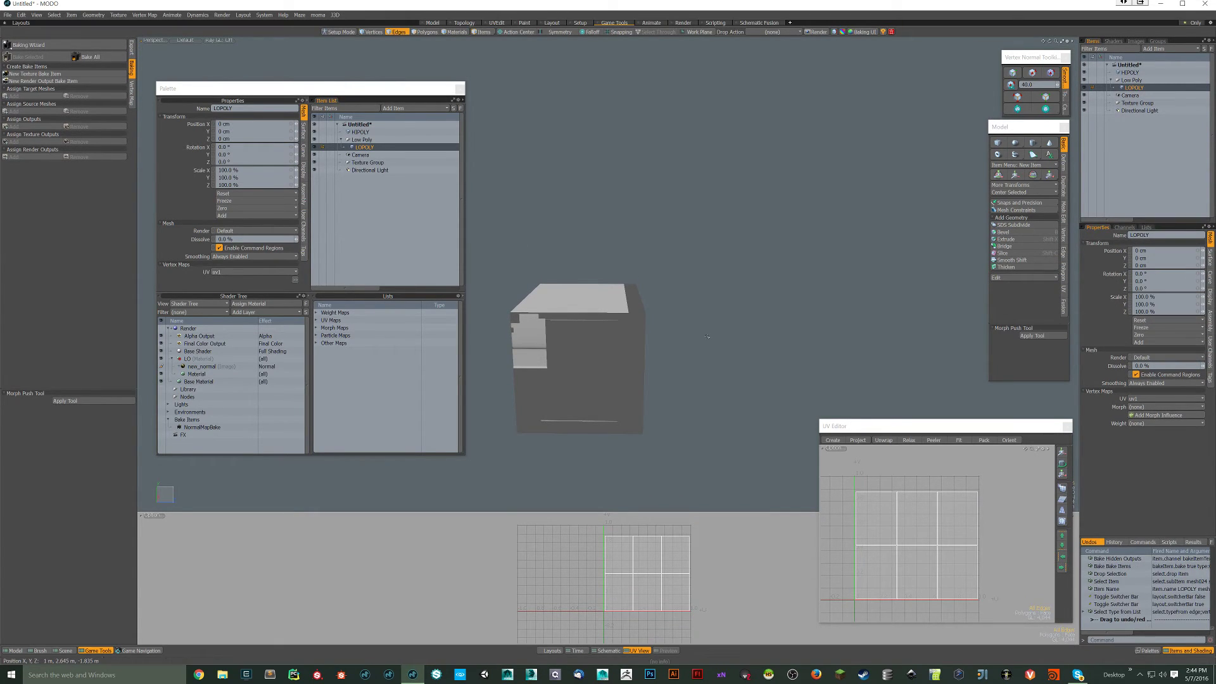
key("ctrl+a")
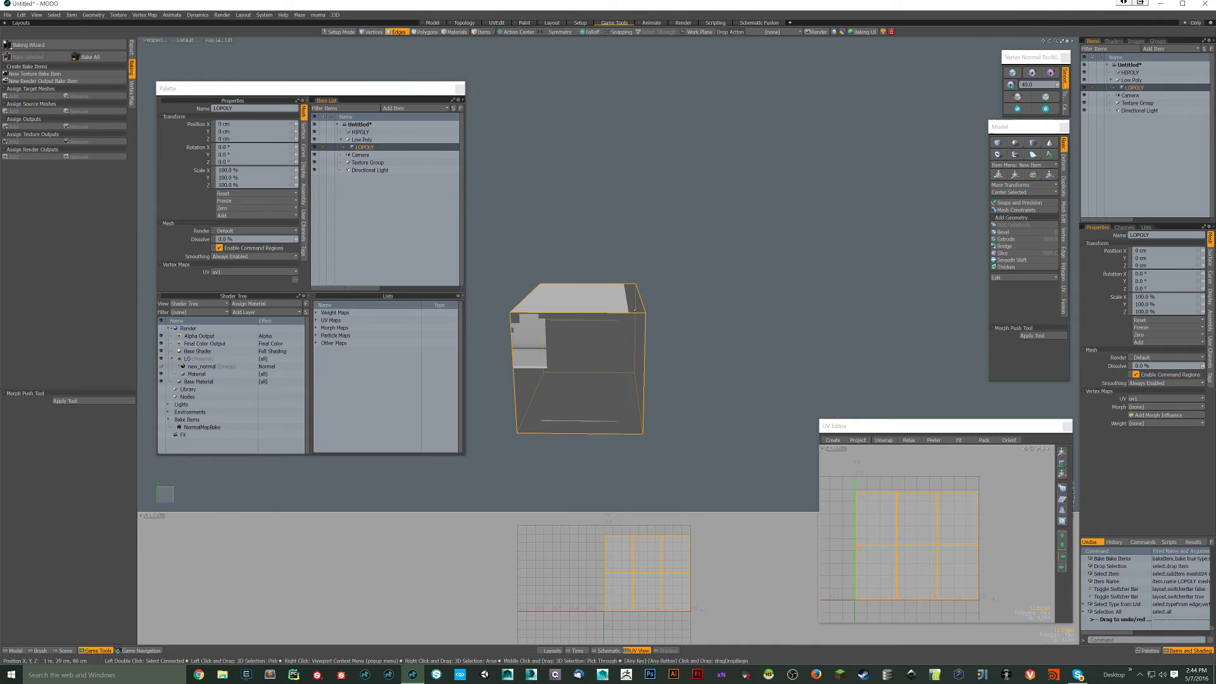
left_click(1013, 74)
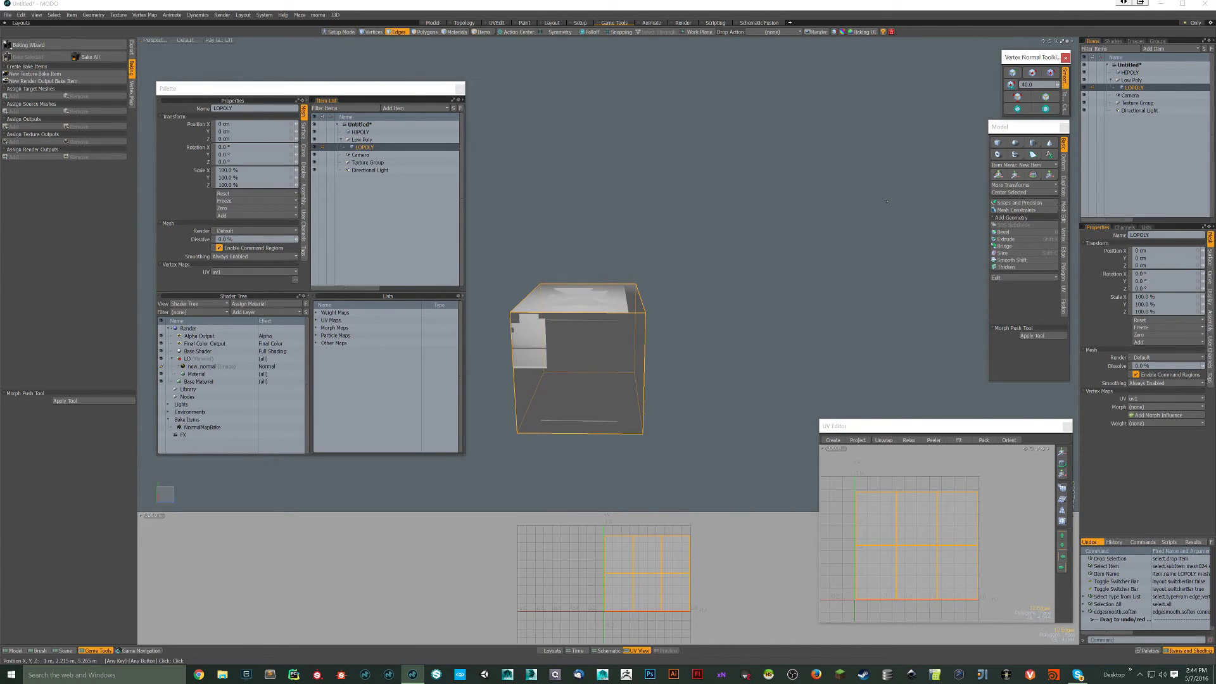
left_click(316, 320)
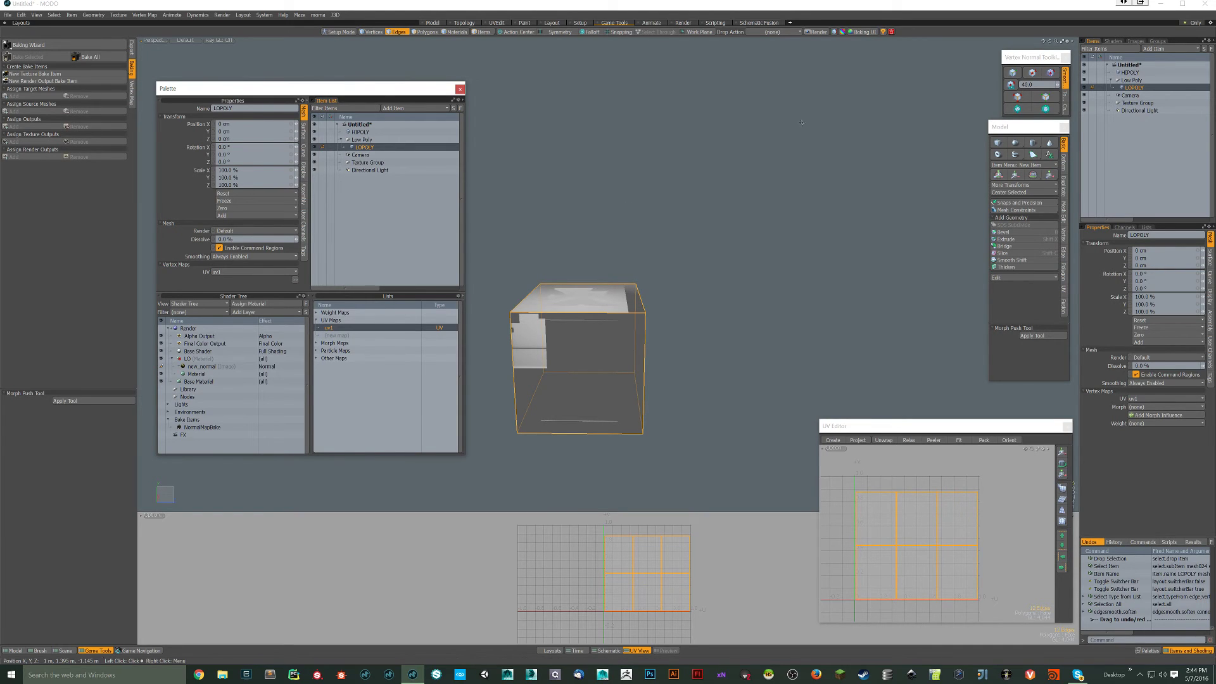
left_click(1055, 74)
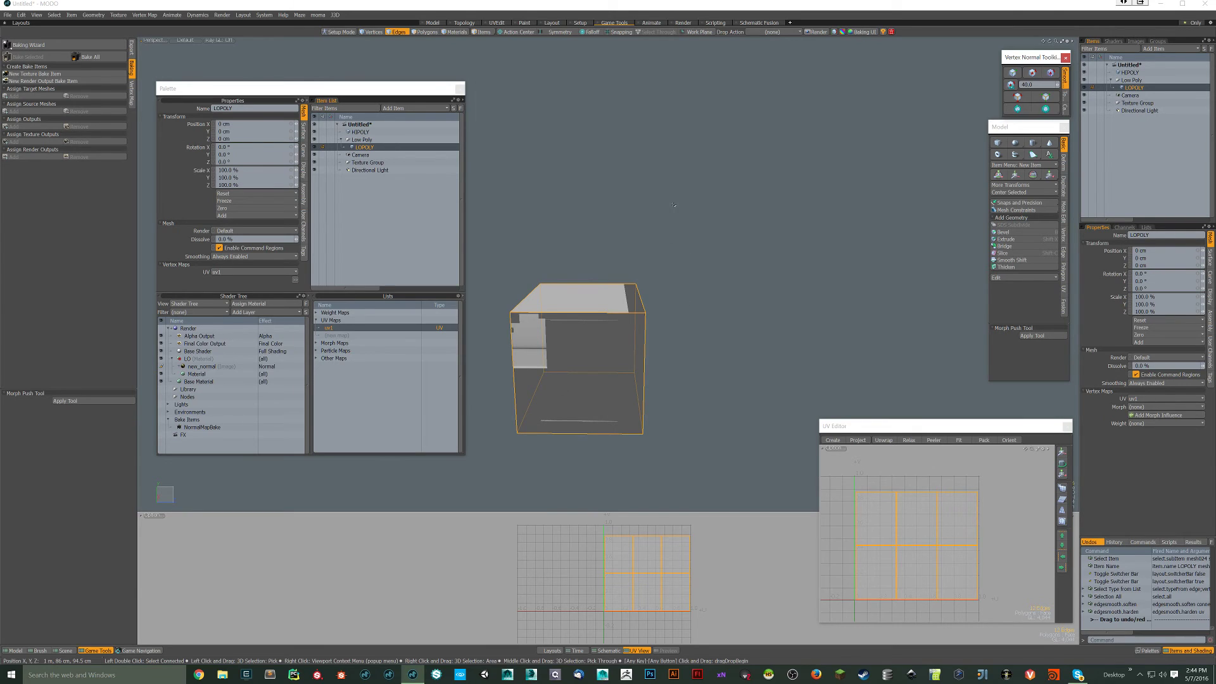
Step: Examine which cube face matches the upper-right UV island by selecting its polygon, and clear the polygon selection
key("shift+a")
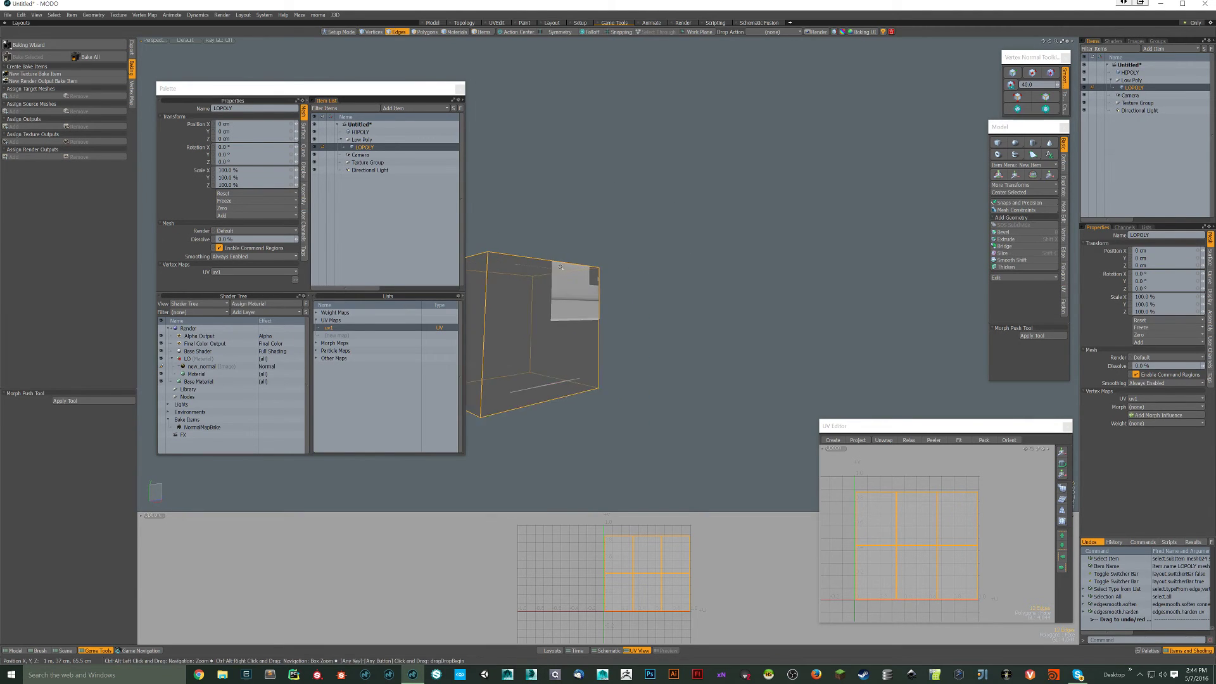
left_click_drag(679, 300, 608, 300, "ctrl+alt")
left_click_drag(608, 299, 627, 355, "alt")
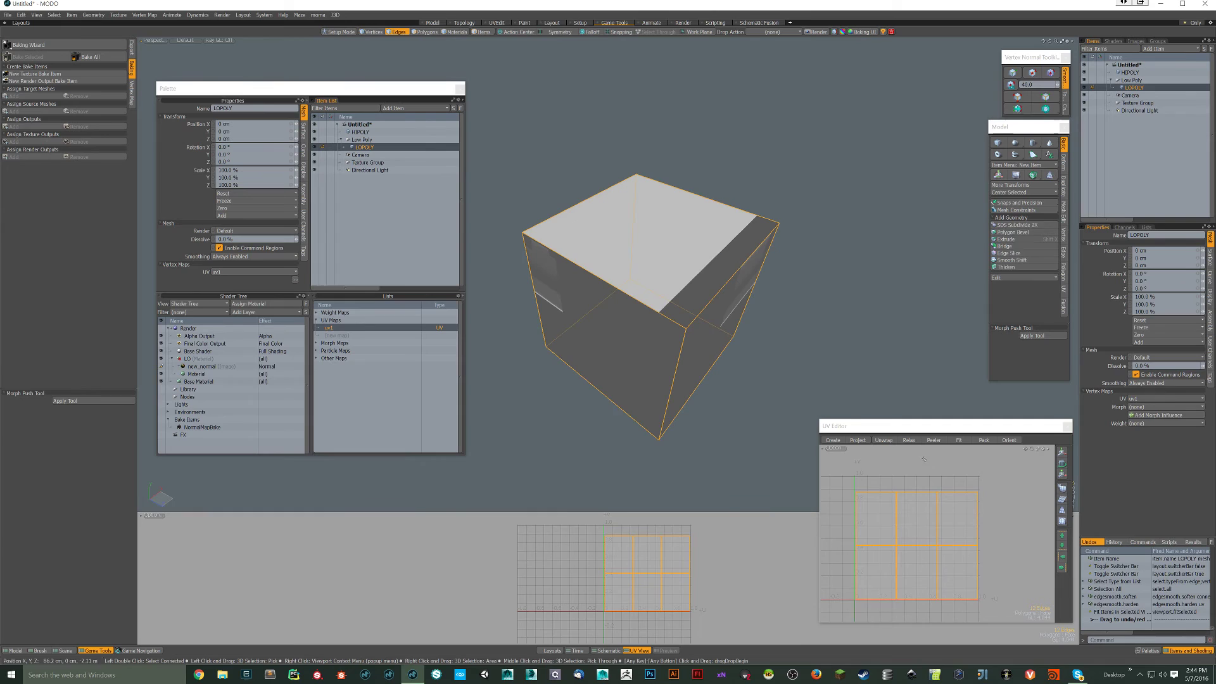
key("space")
left_click(957, 516)
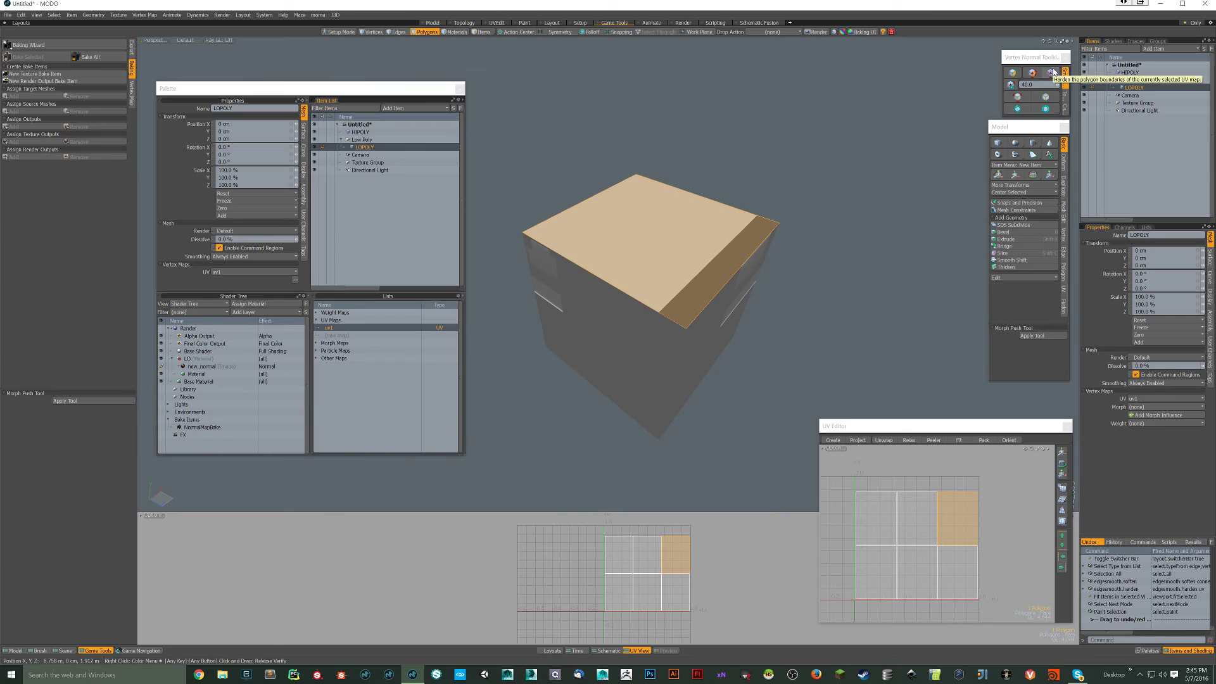
left_click(664, 456)
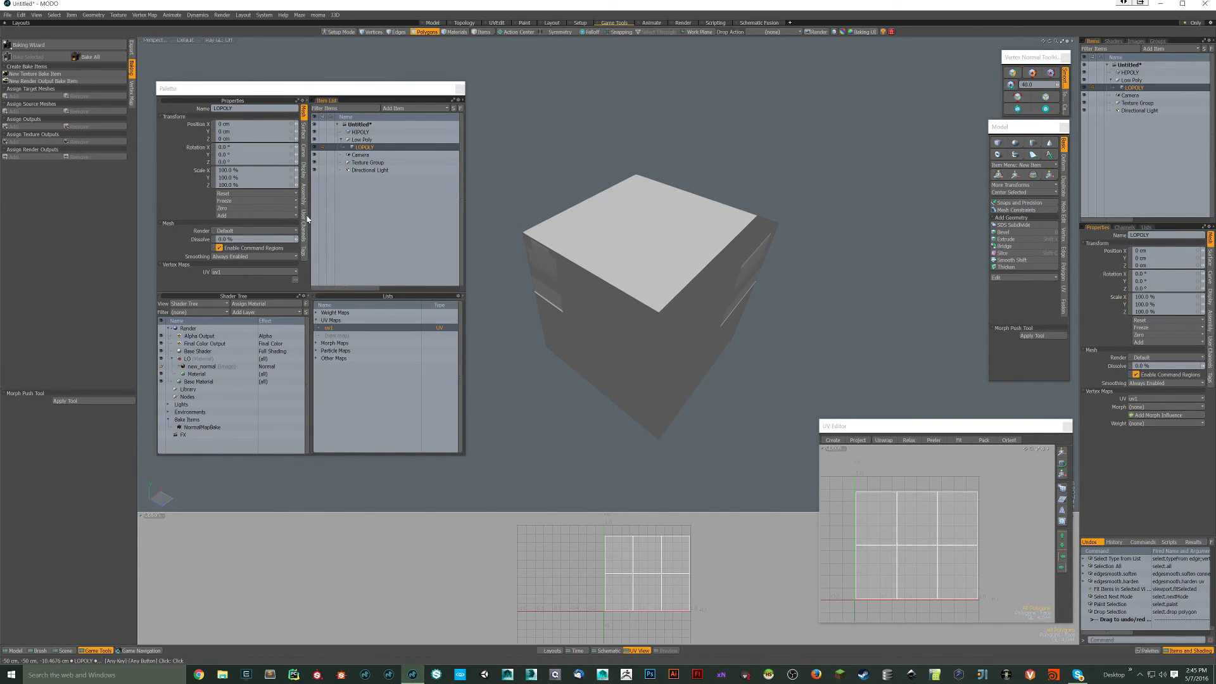
Step: Select the NormalMapBake item and bake it with the updated vertex normals
left_click(203, 428)
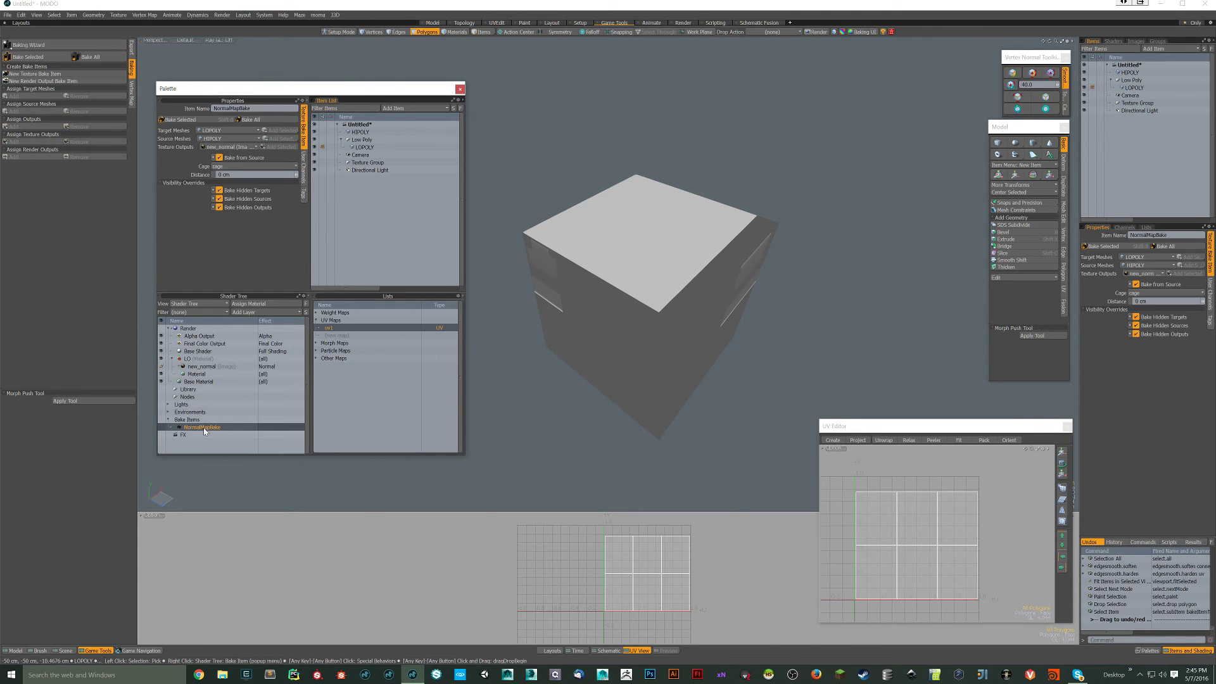
left_click(210, 120)
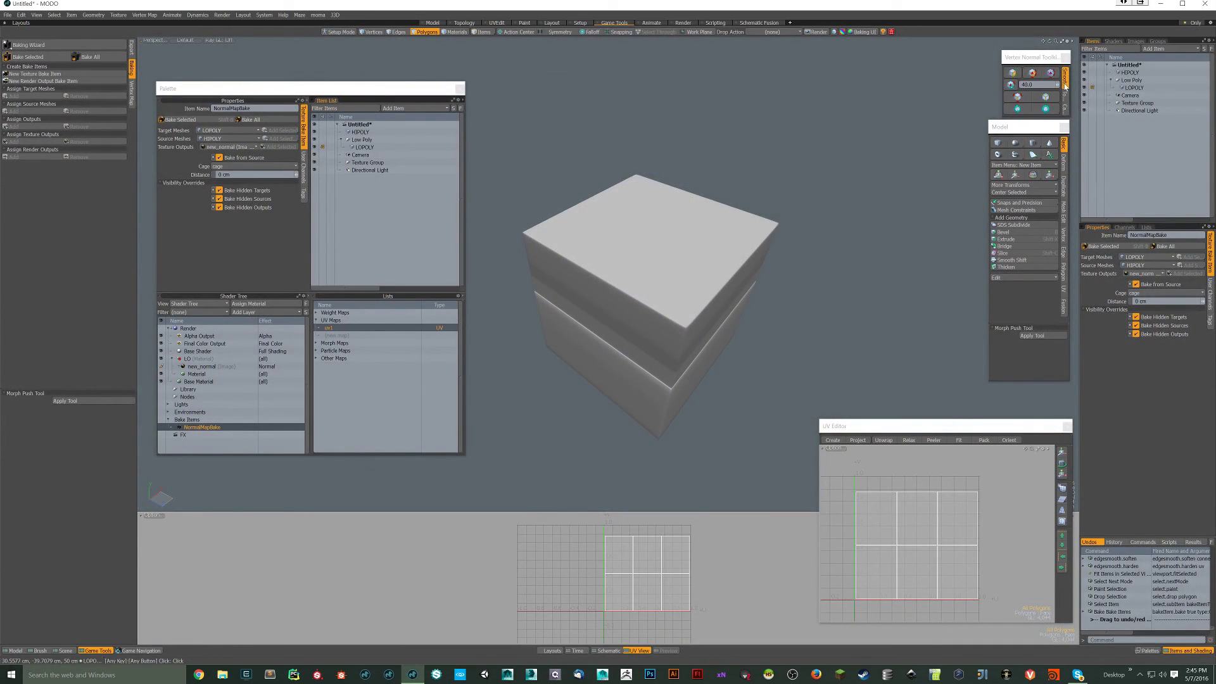
Step: Compare the baked LOPOLY cube with the HIPOLY cube from several angles, including their silhouettes and bevelled edges
left_click(1135, 89)
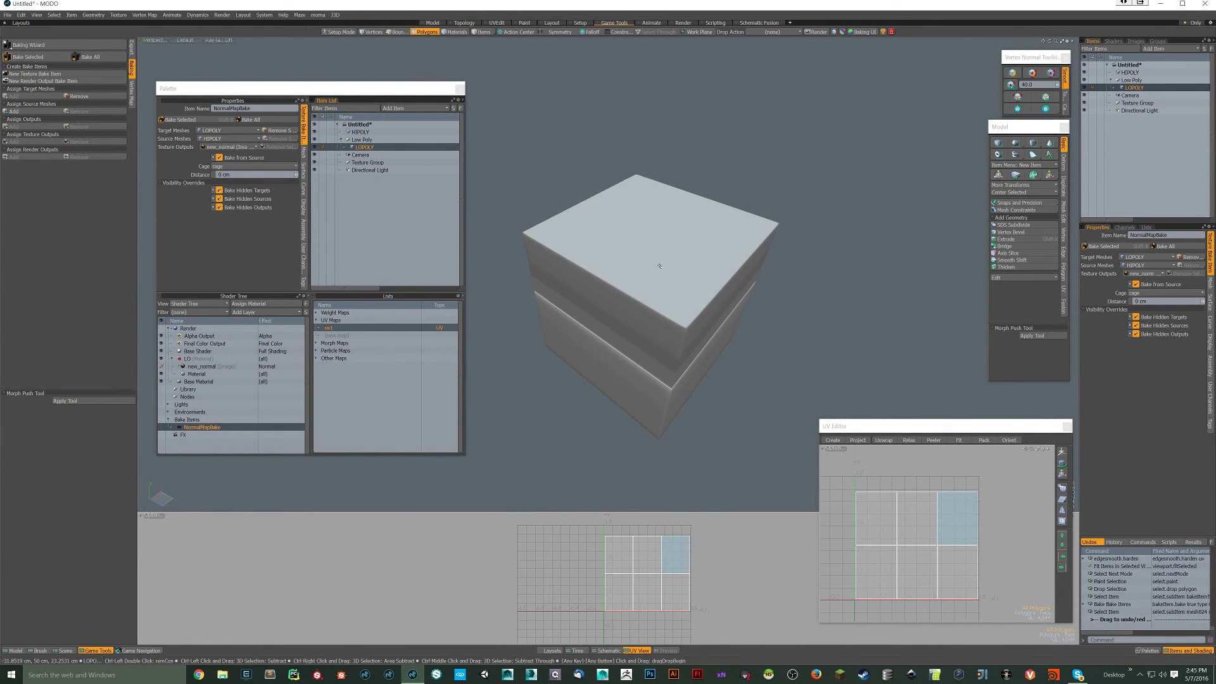
left_click_drag(716, 351, 802, 293, "alt")
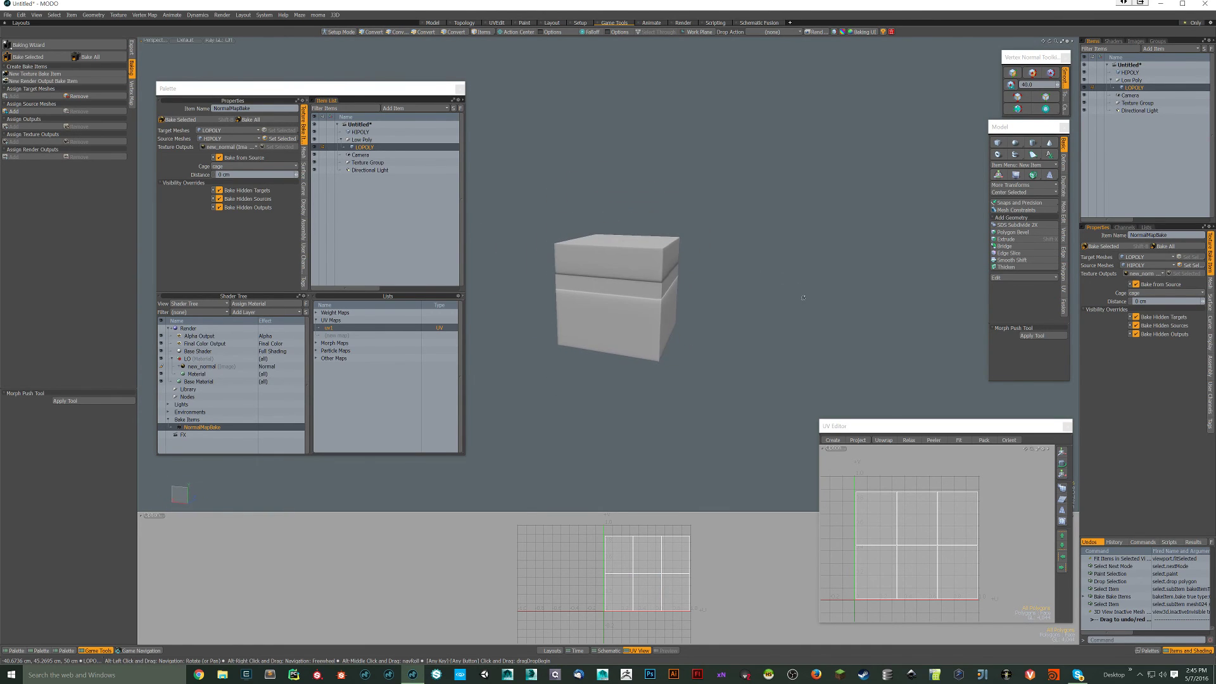
left_click(1140, 72)
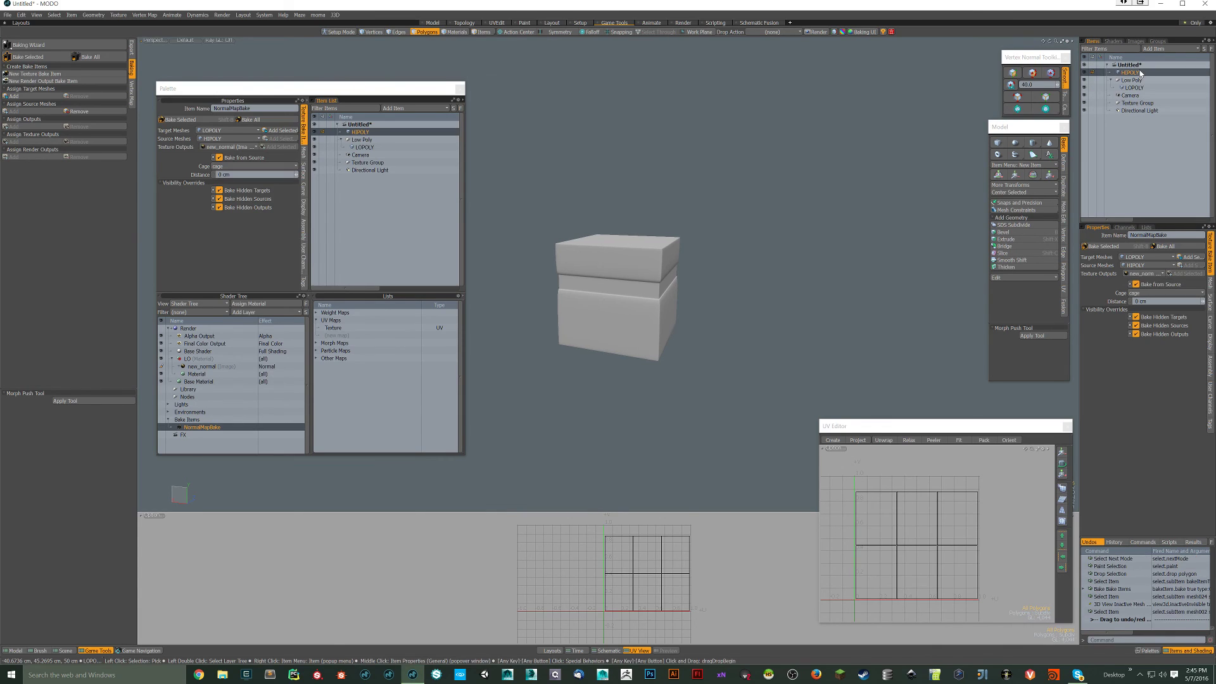
left_click_drag(879, 183, 884, 183, "alt")
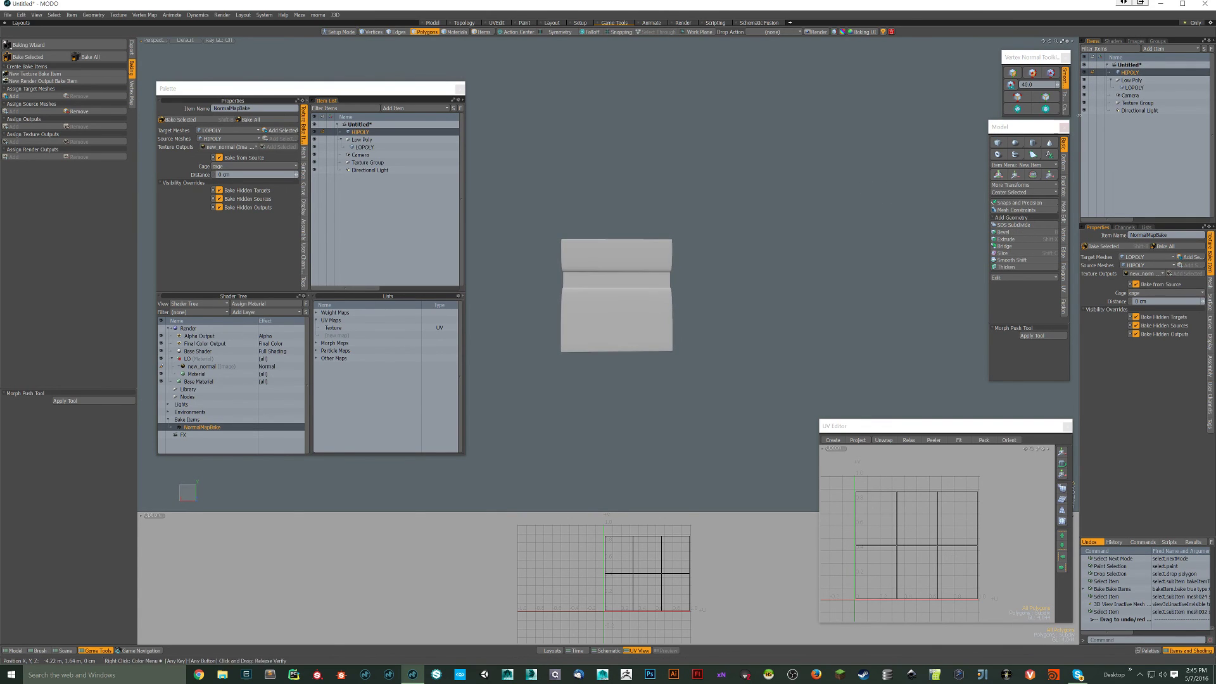
left_click(1132, 87)
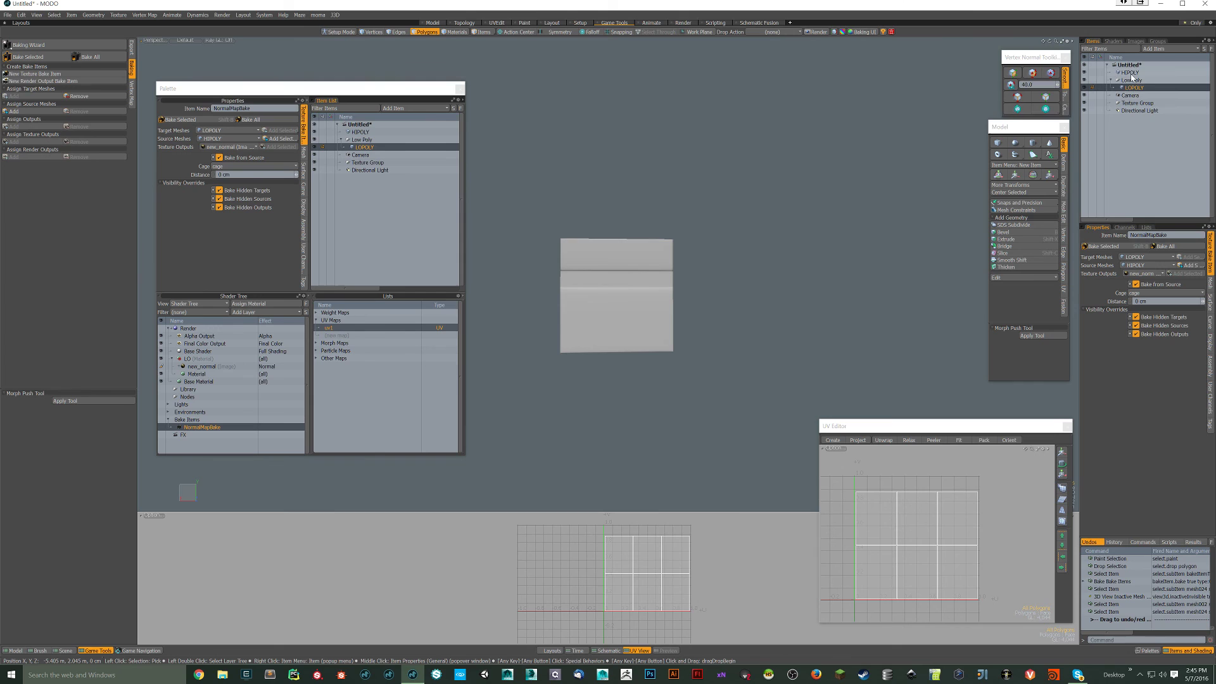
left_click(1131, 73)
left_click(1131, 87)
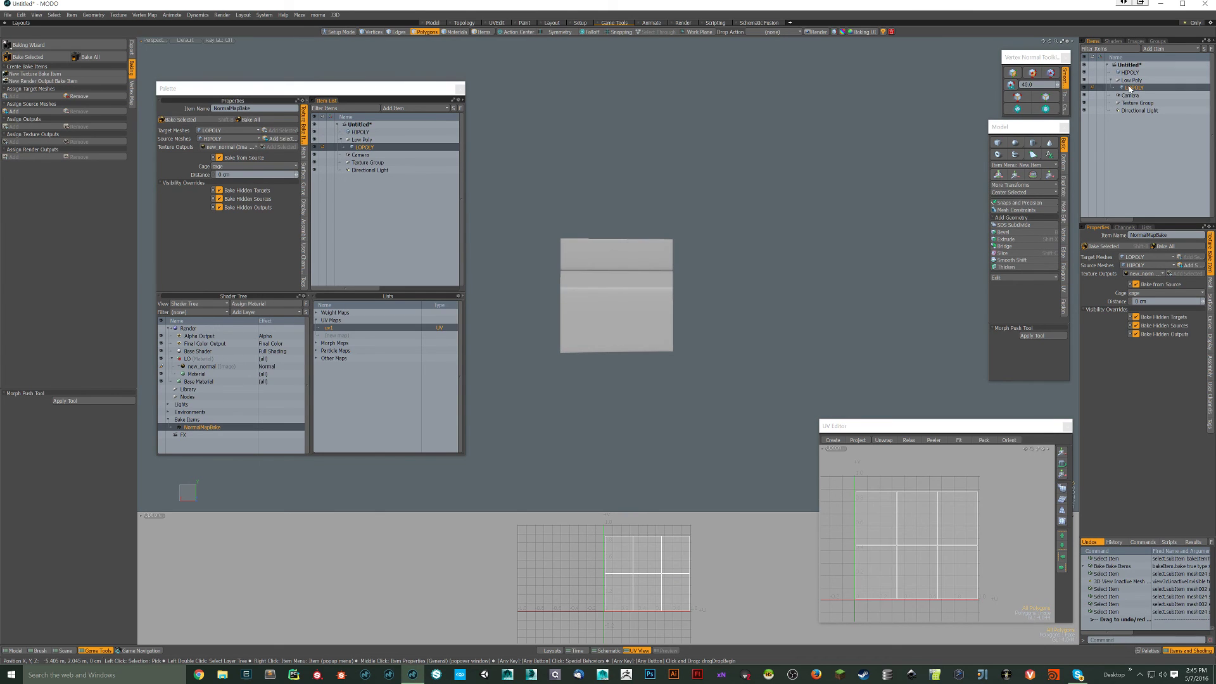
left_click_drag(595, 244, 716, 203, "alt")
left_click_drag(716, 202, 745, 302, "ctrl+alt")
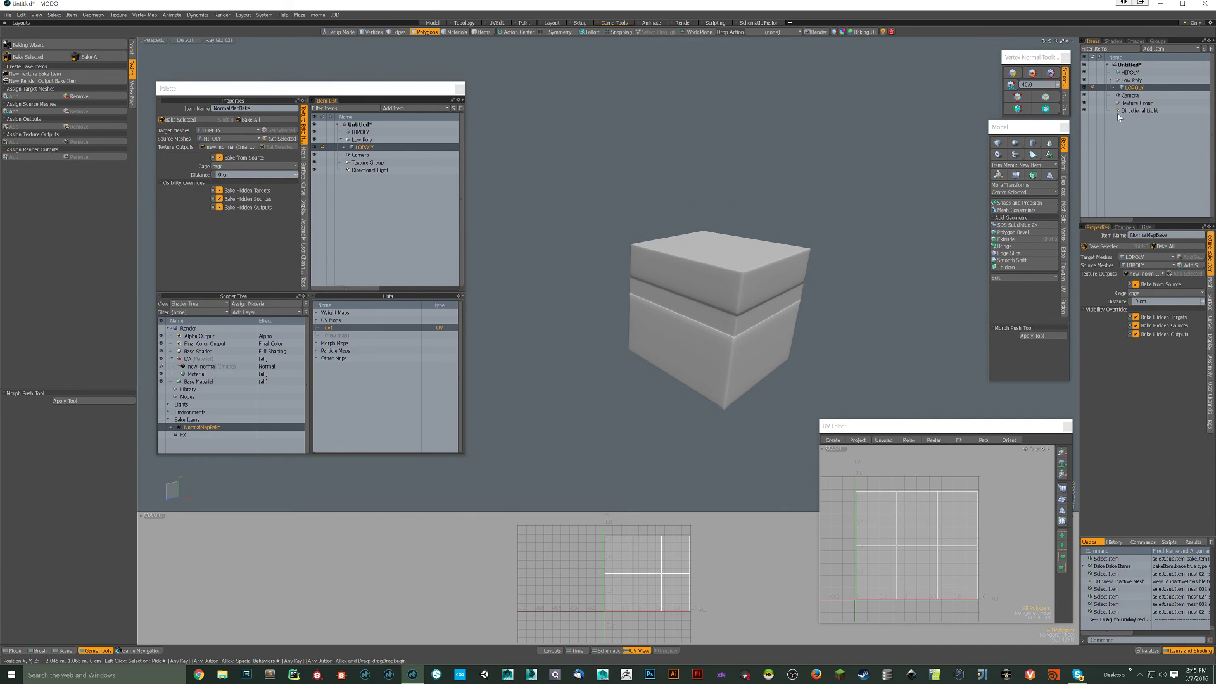
Step: Save the baked new_normal image clip
left_click(1136, 41)
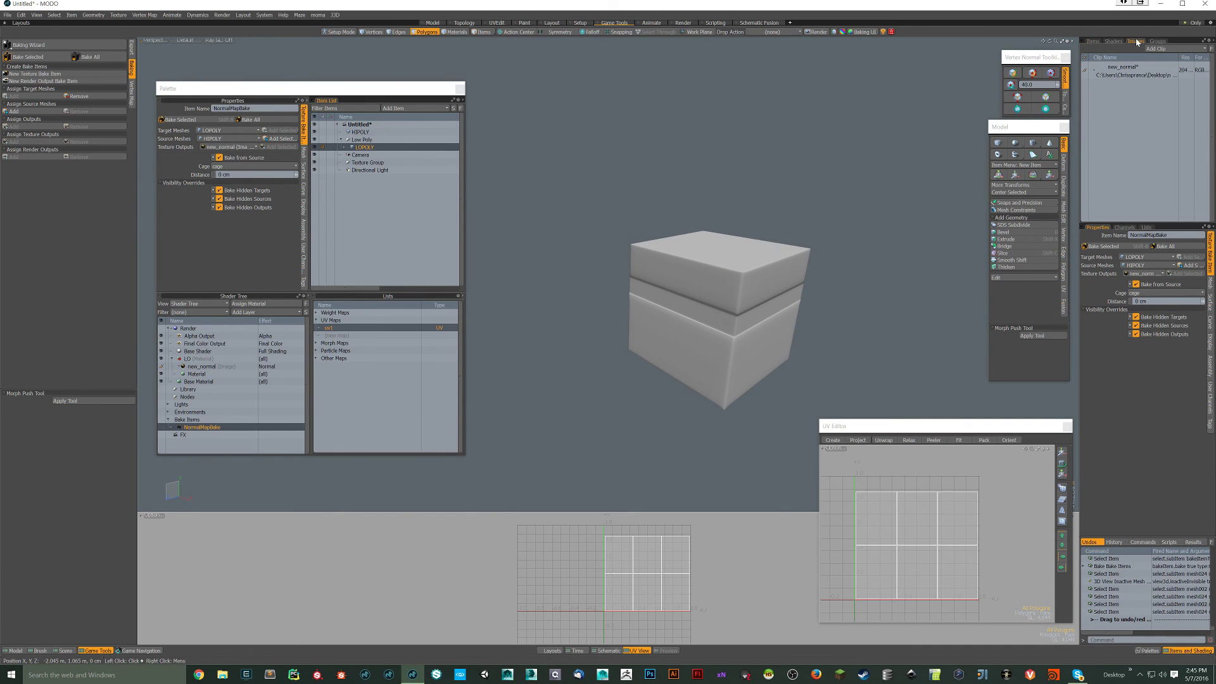
left_click(1118, 67)
right_click(1118, 67)
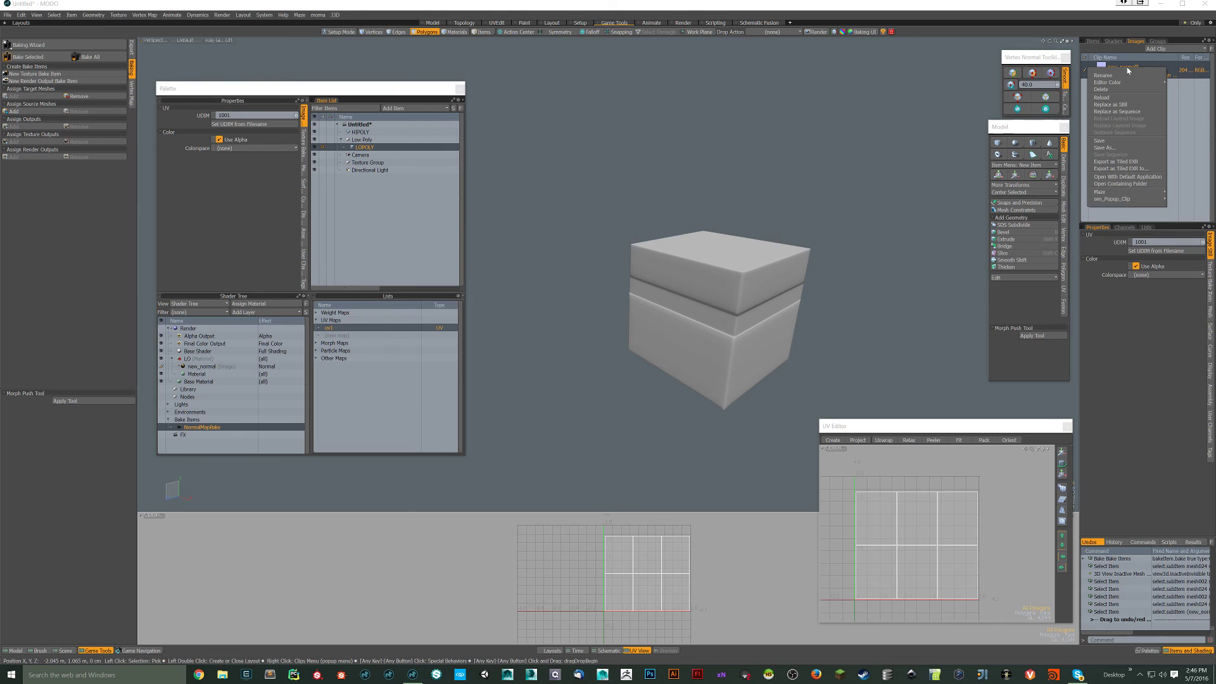
left_click(1116, 139)
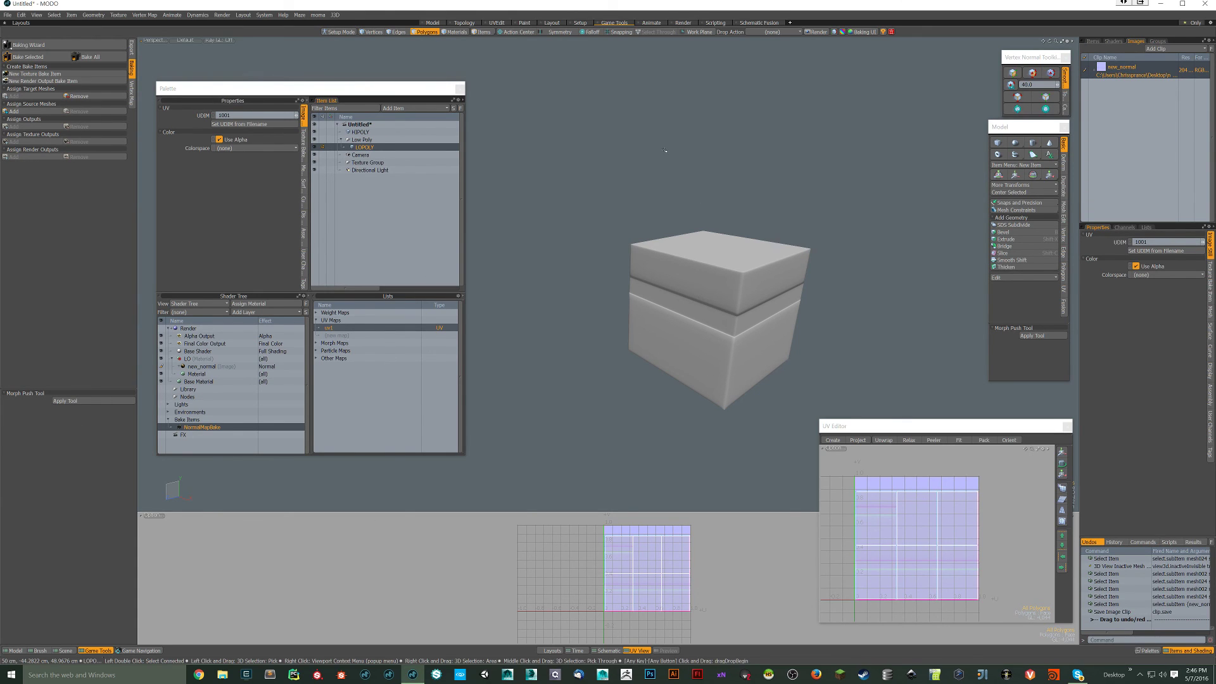